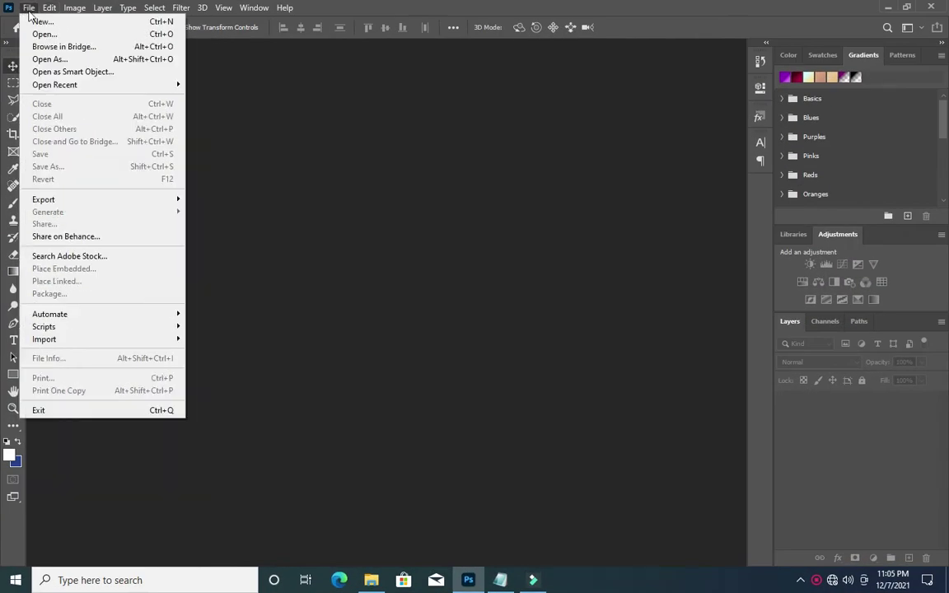
Create a new 1200 x 1200 px blank document
left_click(43, 22)
key("Return")
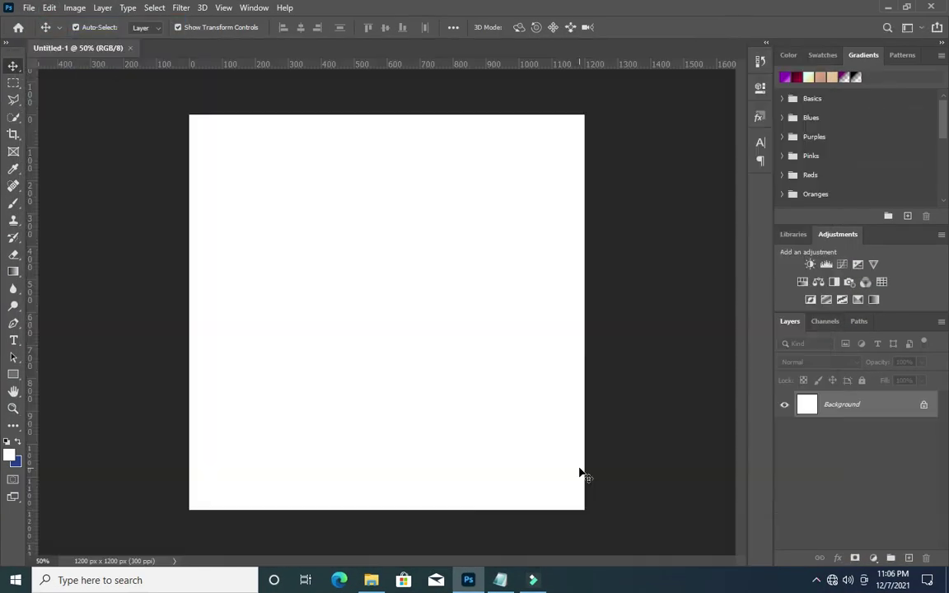
mouse_move(500, 580)
left_click(873, 558)
Add a Gradient Fill layer with a black left colour stop and a new stop at 59%
left_click(779, 311)
left_click(676, 188)
left_click(602, 321)
left_click(661, 372)
left_click_drag(698, 291, 569, 332)
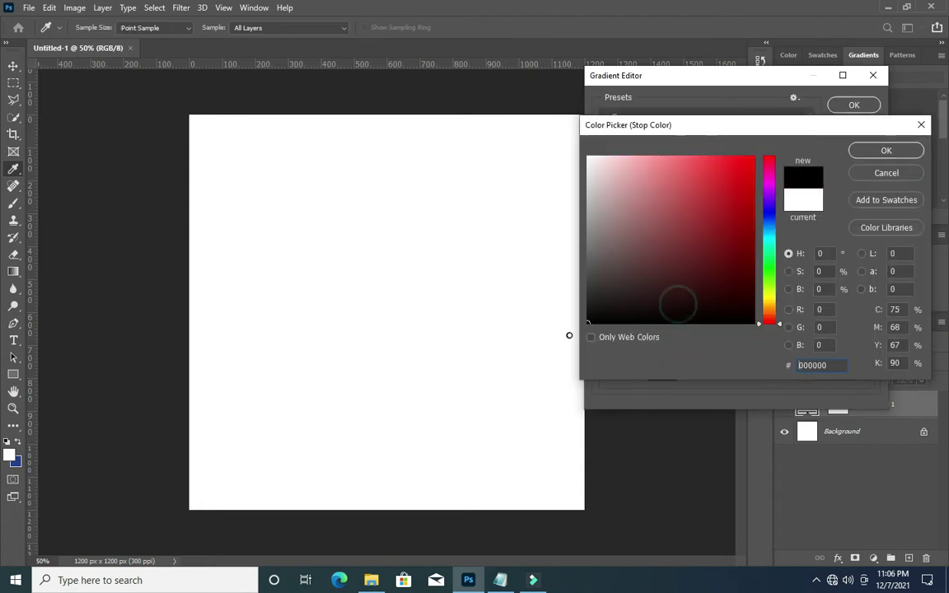
left_click(885, 150)
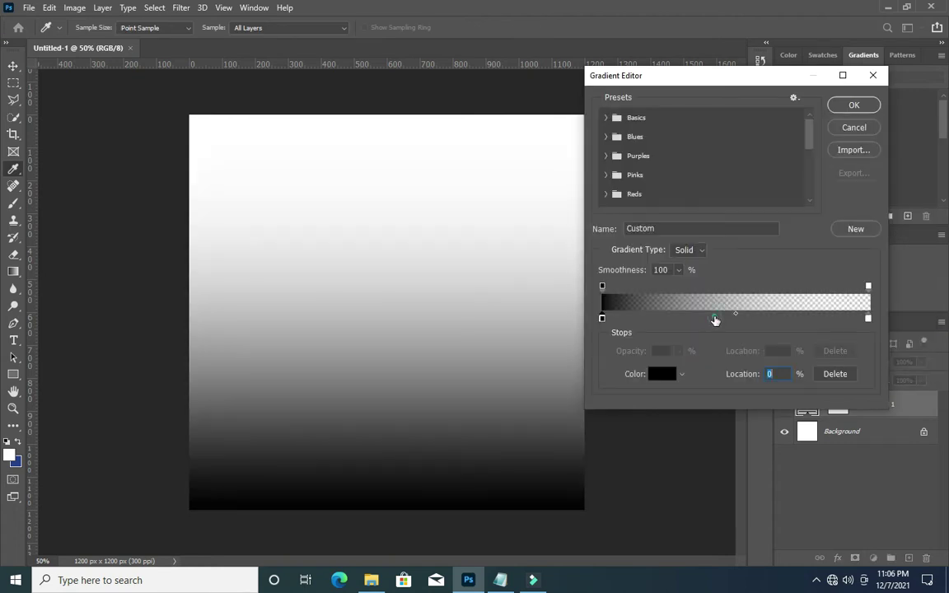
left_click(715, 320)
left_click_drag(715, 320, 758, 321)
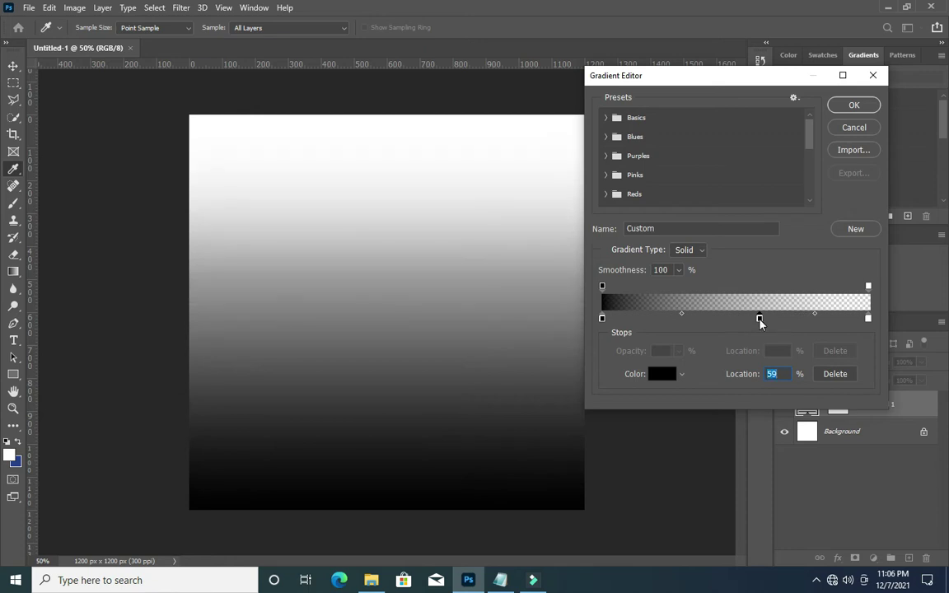
Fade the gradient's right opacity stop, move the colour stop to 40%, and set Scale to 67%
left_click(868, 286)
left_click_drag(635, 354, 627, 353)
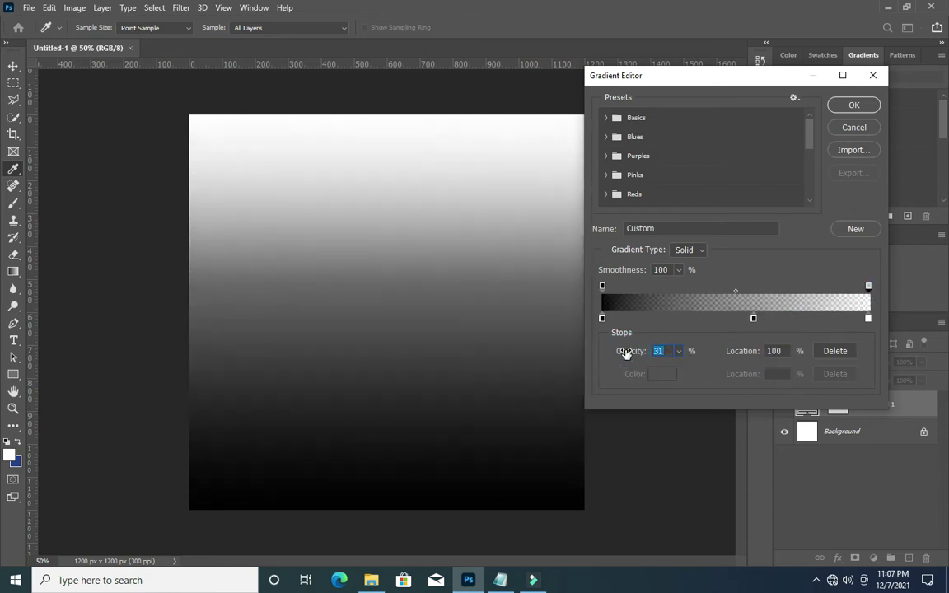
left_click_drag(619, 353, 611, 354)
left_click_drag(755, 323, 709, 326)
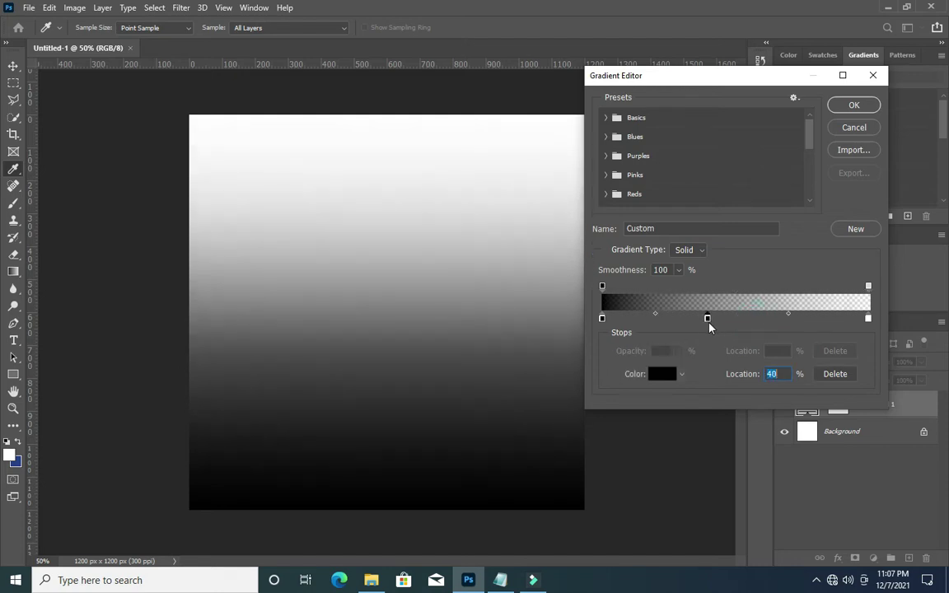
left_click(854, 106)
left_click_drag(638, 259, 639, 258)
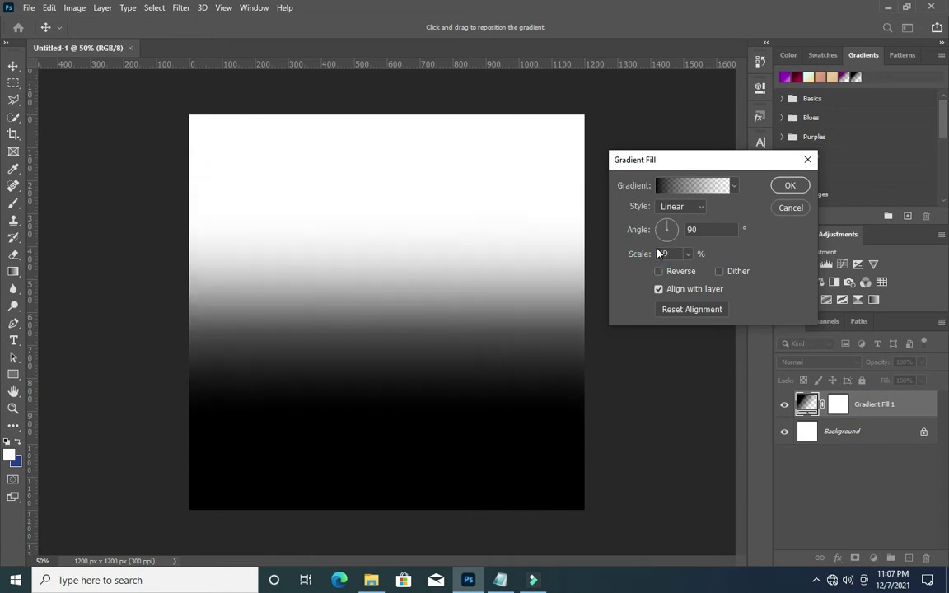
left_click(792, 187)
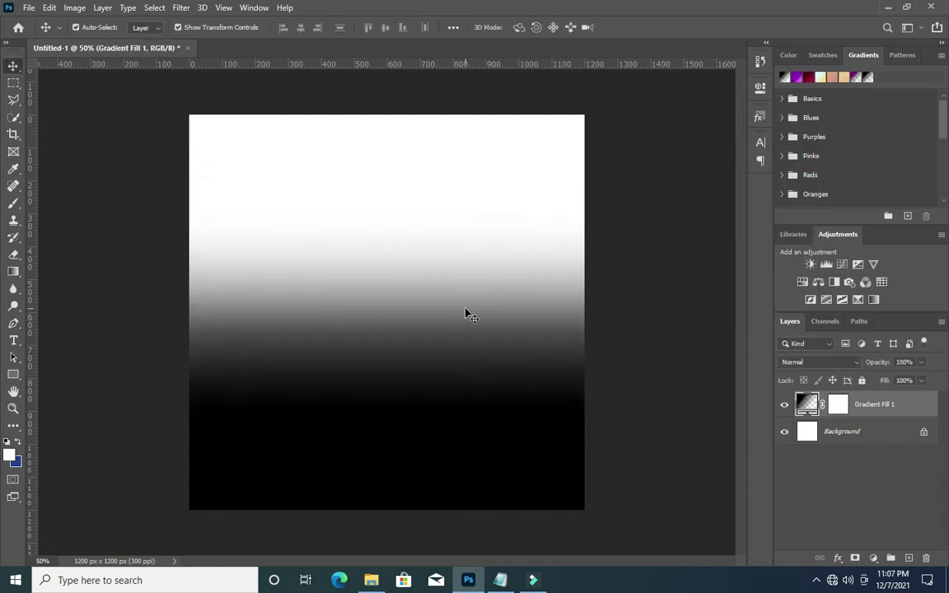
Place the pink watercolor image on the upper part of the canvas
left_click(372, 585)
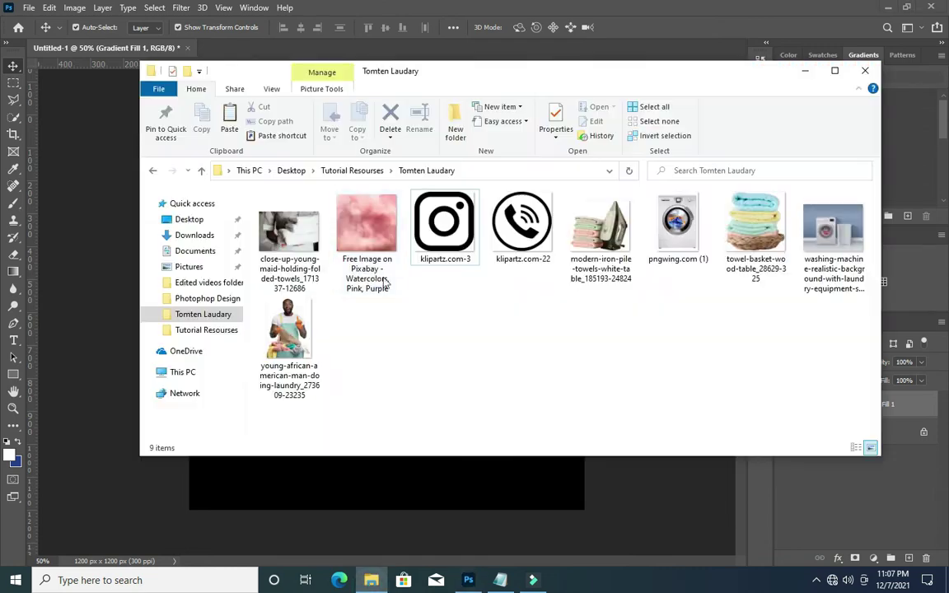
left_click(370, 238)
left_click_drag(370, 238, 389, 368)
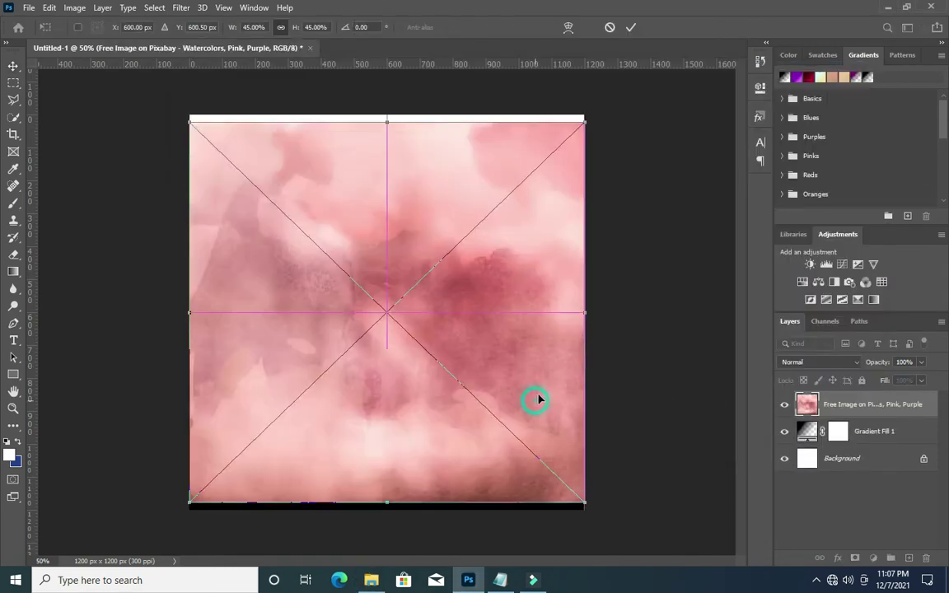
mouse_move(454, 453)
left_mouse_down()
mouse_move(416, 340)
mouse_move(416, 352)
left_mouse_up()
left_click(630, 27)
Set the watercolor layer to 80% opacity in Linear Burn mode
left_click_drag(878, 367, 866, 365)
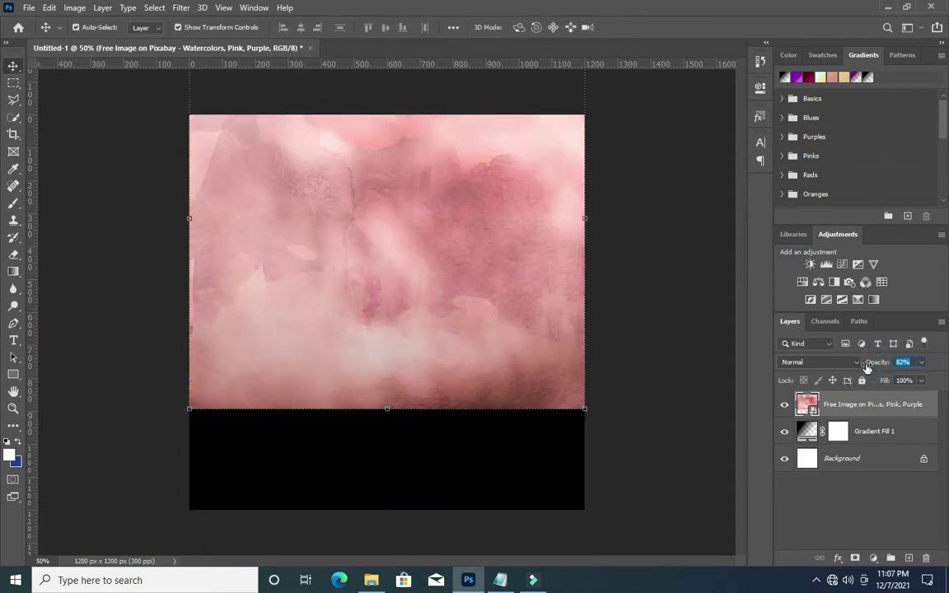
left_click(832, 364)
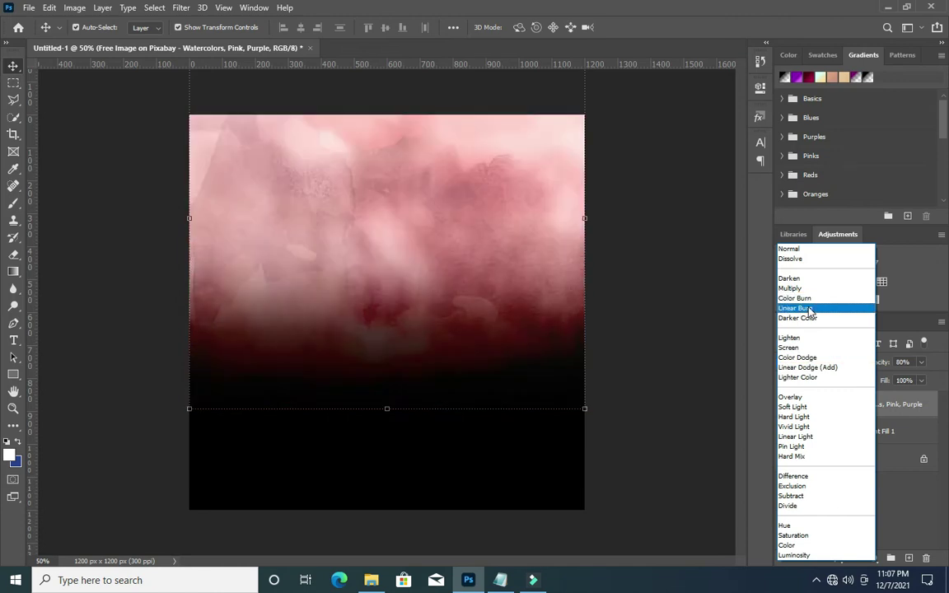
left_click(809, 310)
Soften the watercolor image with a Gaussian Blur
left_click(181, 7)
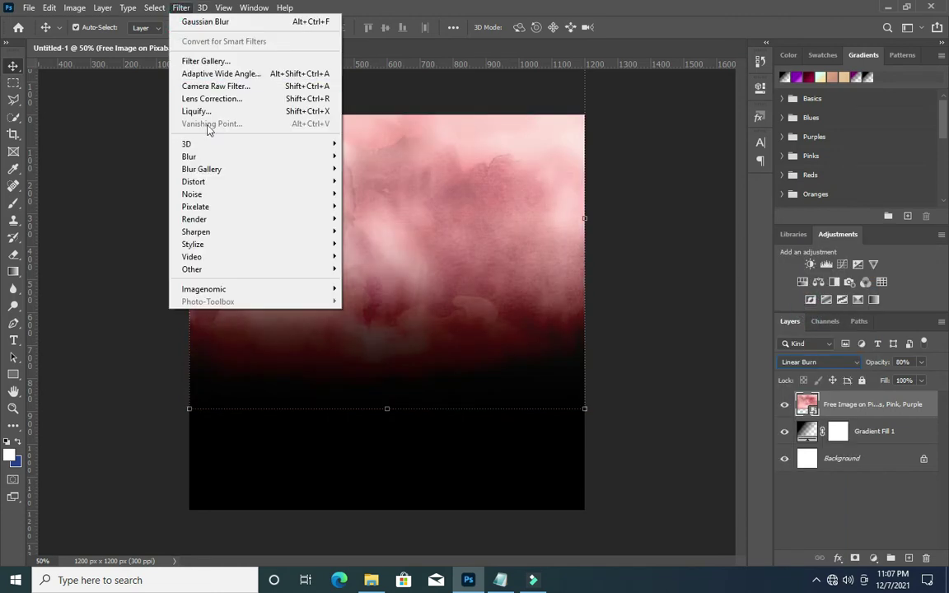
left_click(377, 206)
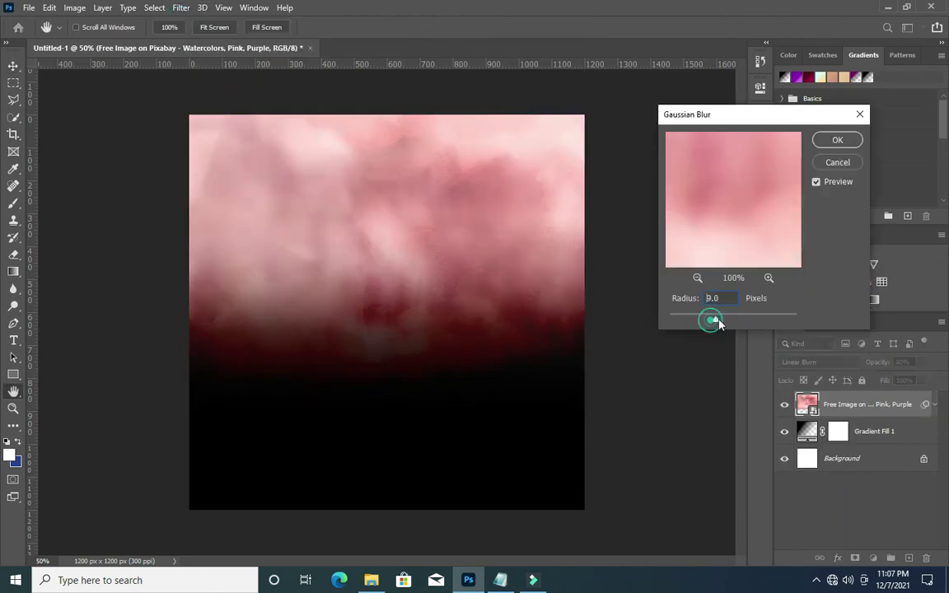
left_click_drag(722, 321, 732, 324)
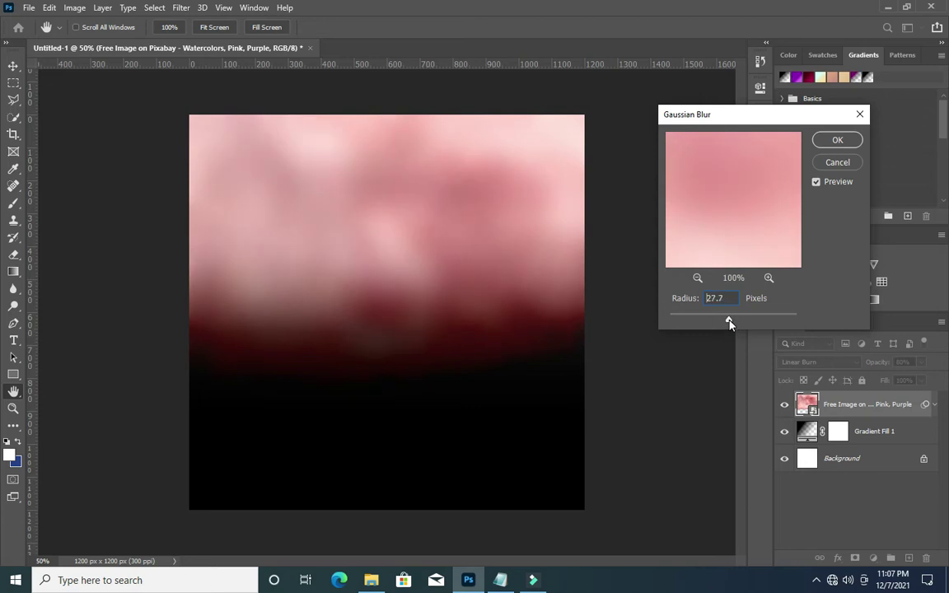
left_click(834, 142)
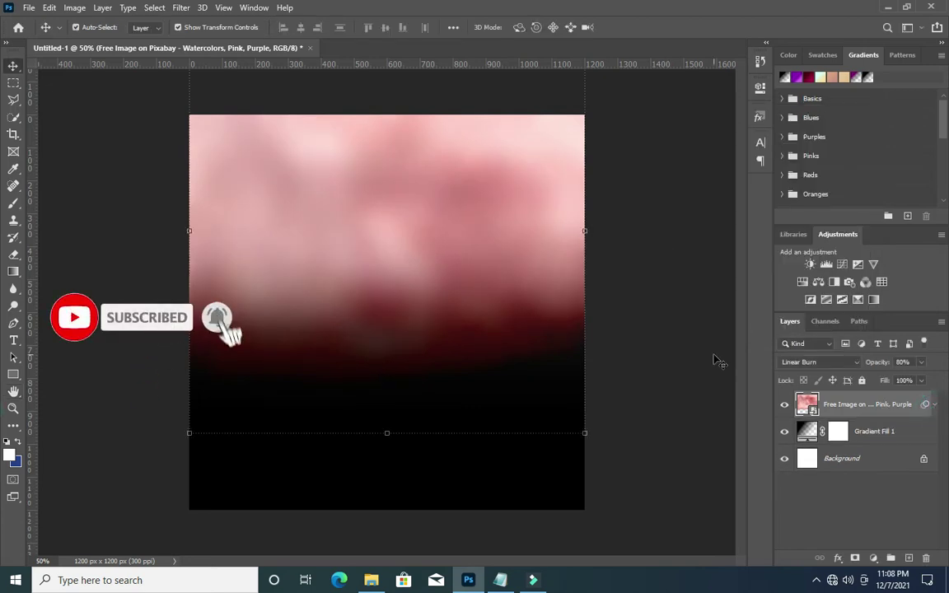
Place the laundry-man photo at about 25% size in the lower left
left_click(371, 580)
mouse_move(288, 330)
left_mouse_down()
mouse_move(470, 585)
mouse_move(375, 417)
mouse_move(368, 314)
left_mouse_up()
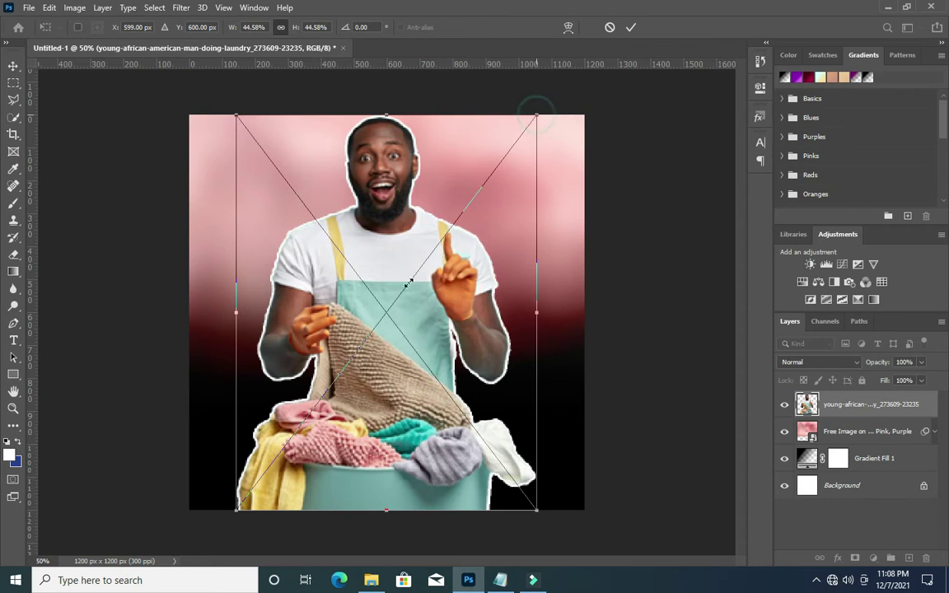
left_click_drag(536, 115, 381, 314)
left_click_drag(333, 371, 293, 384)
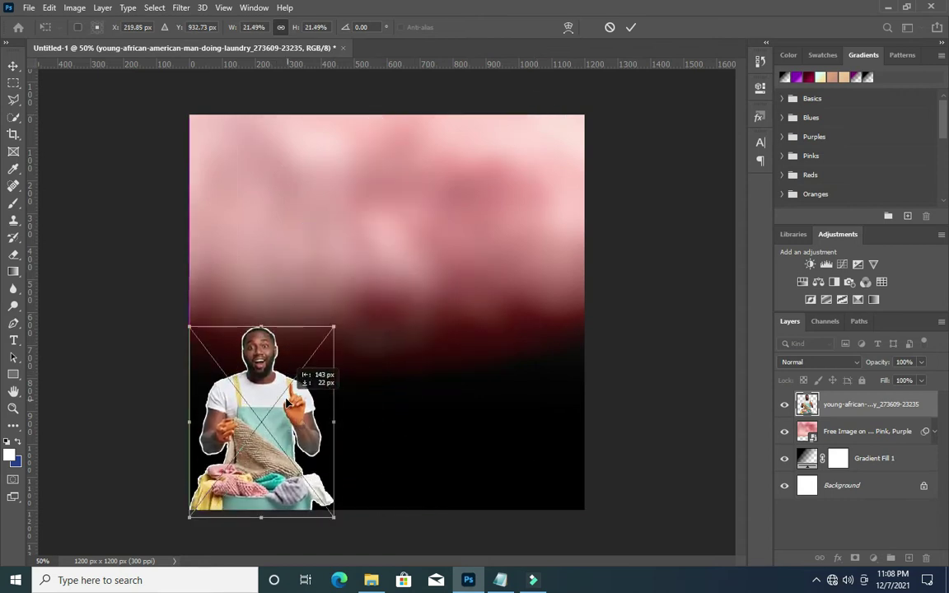
left_click_drag(333, 327, 356, 298)
left_click(630, 27)
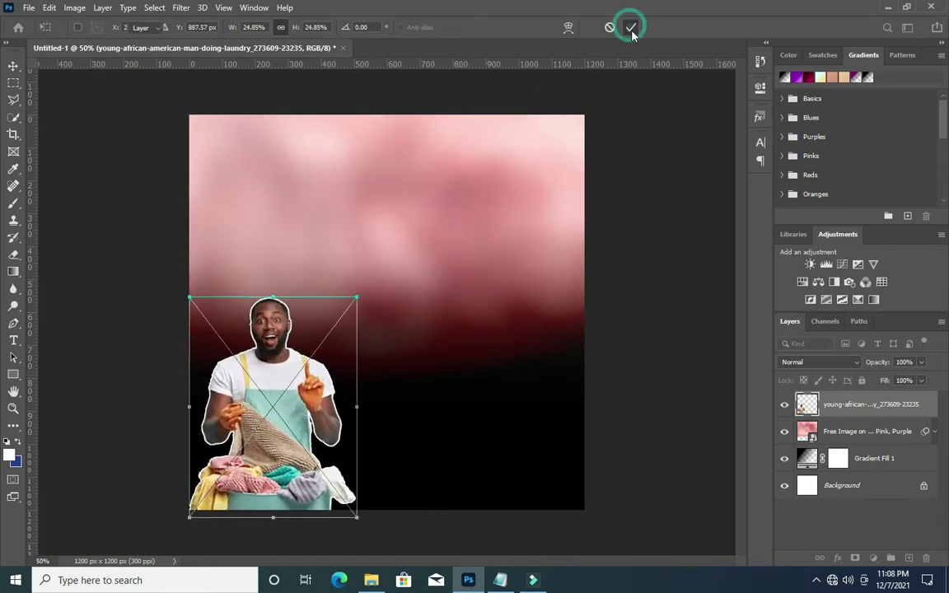
Add a Hue/Saturation adjustment with Hue −38 and Saturation +26 to turn the poster magenta
left_click(873, 559)
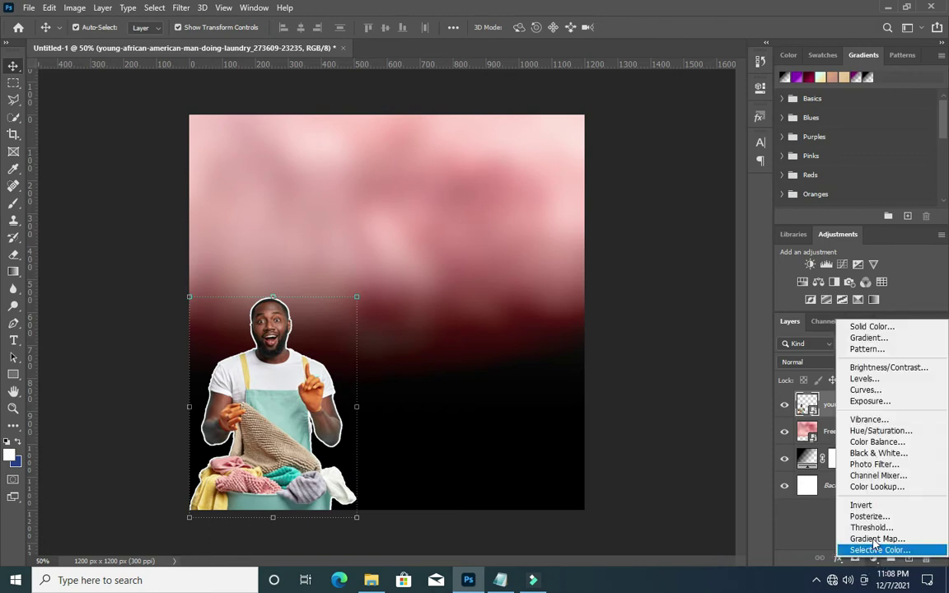
left_click(857, 372)
scroll(273, 331, "up", 3)
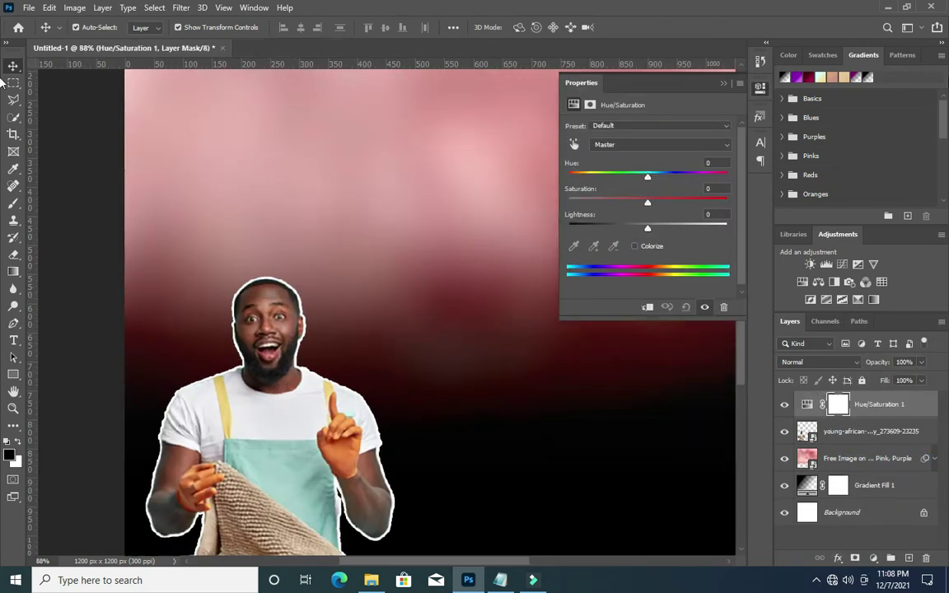
left_click_drag(647, 178, 622, 178)
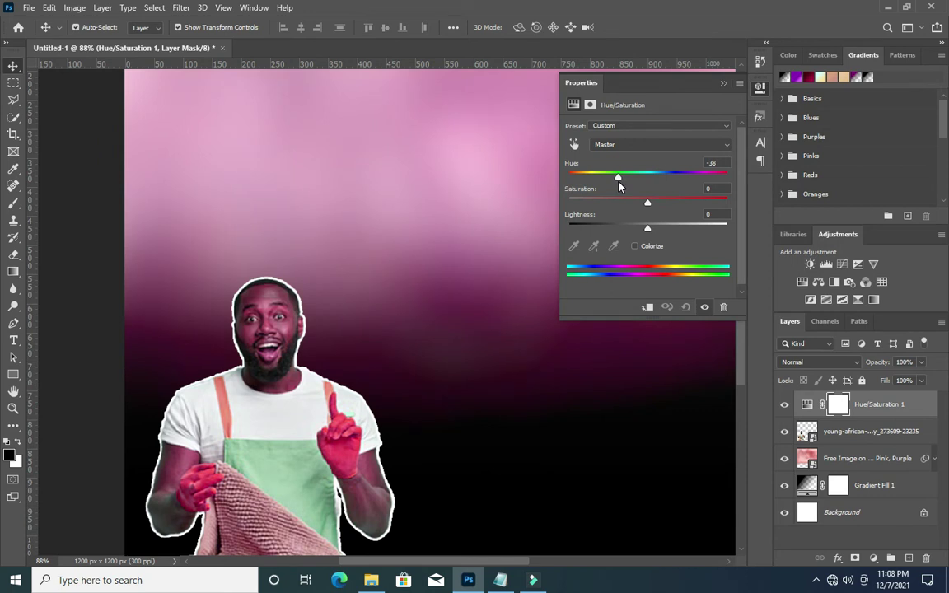
scroll(413, 239, "down", 3)
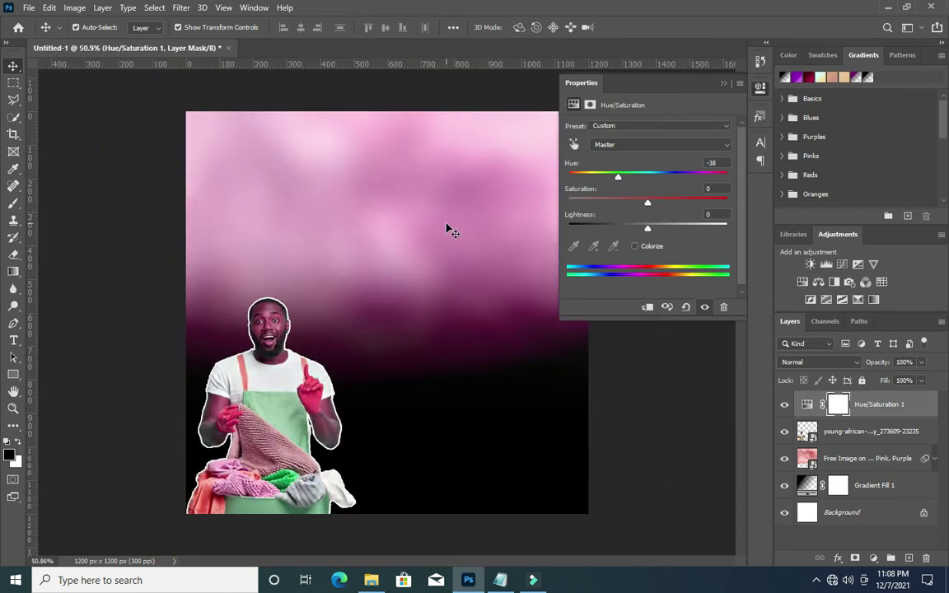
scroll(451, 231, "up", 1)
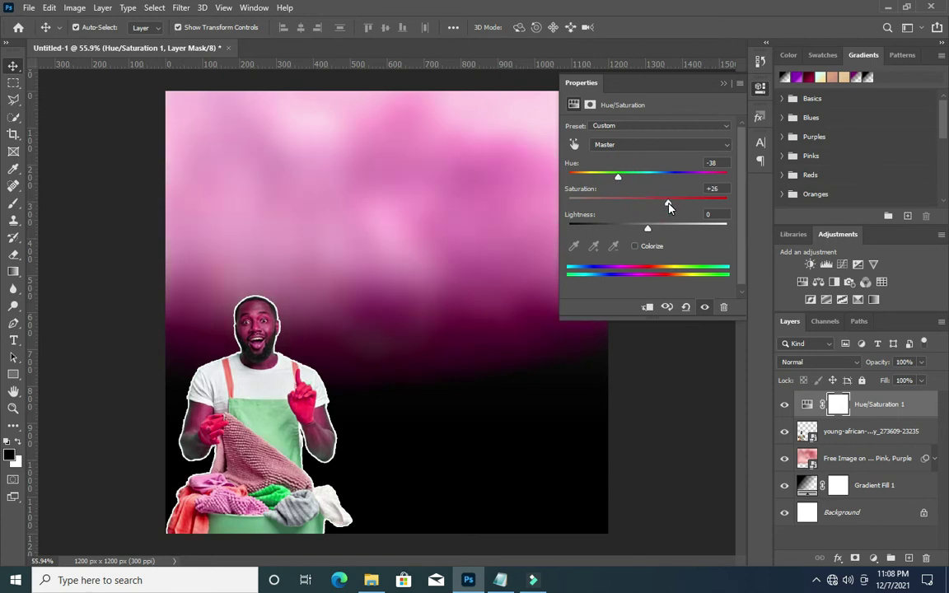
left_click(724, 82)
left_click(725, 298)
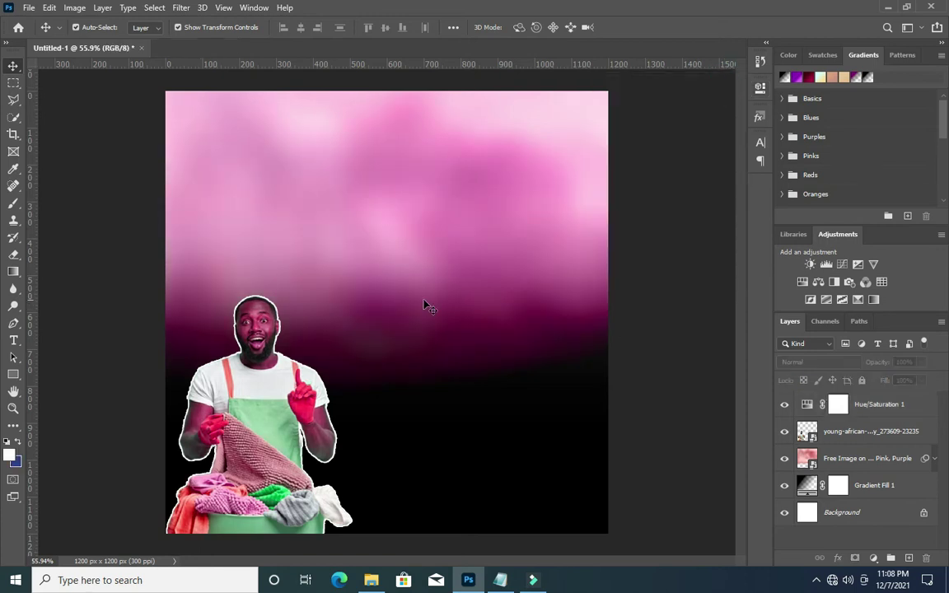
scroll(423, 307, "down", 1)
left_click(371, 580)
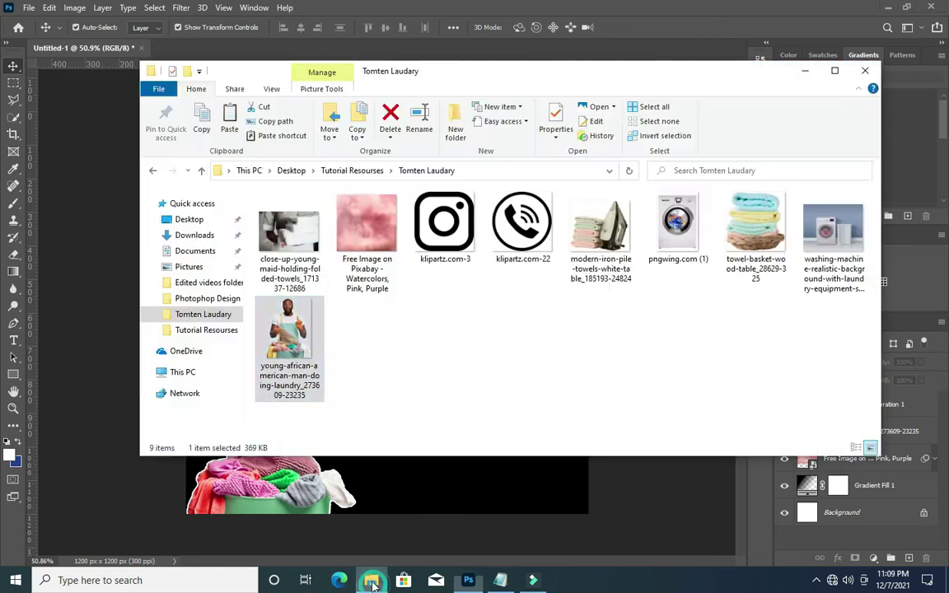
Place the washing-machine image beneath the laundry-man layer and enlarge it slightly
left_click(832, 247)
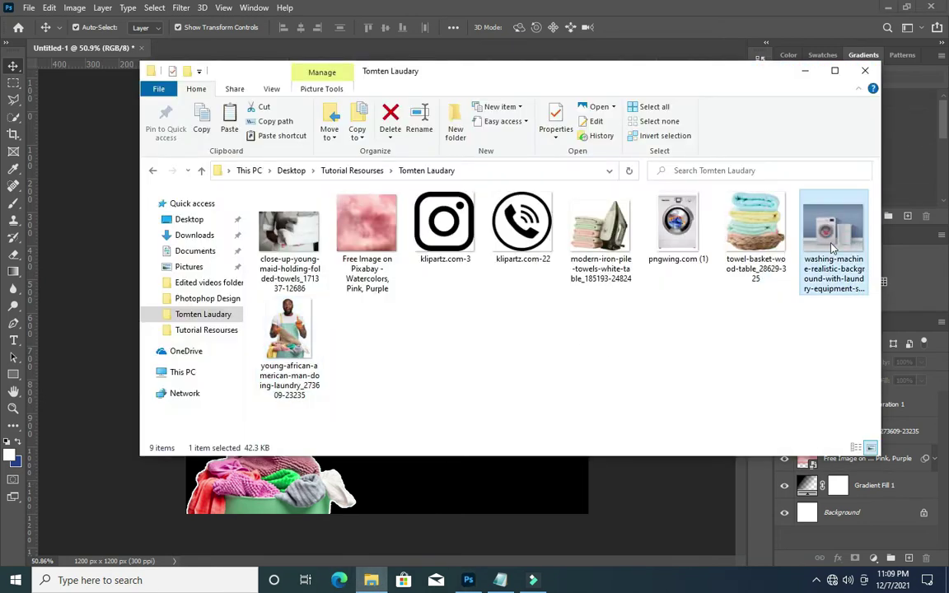
left_click_drag(484, 524, 478, 531)
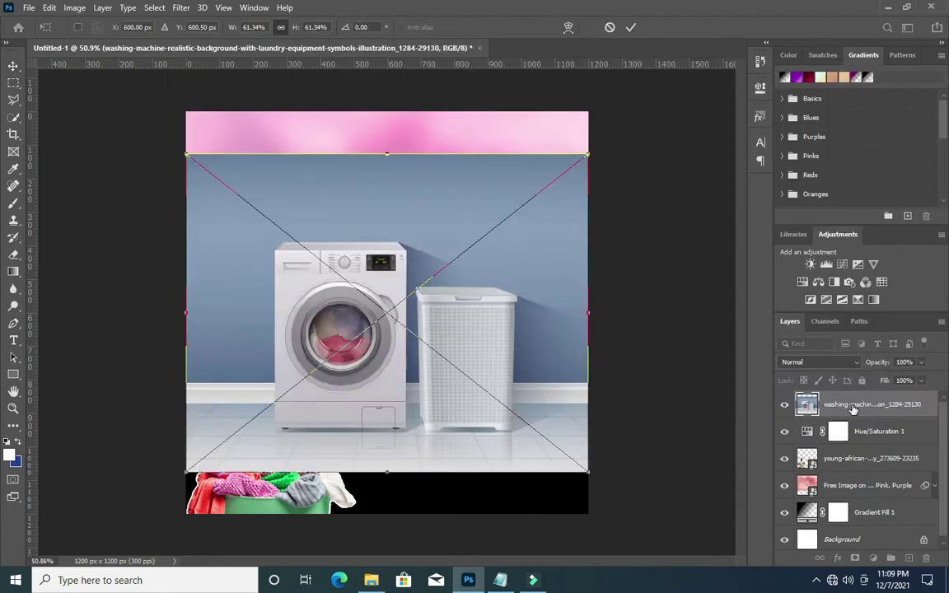
key("Return")
left_click_drag(853, 405, 865, 472)
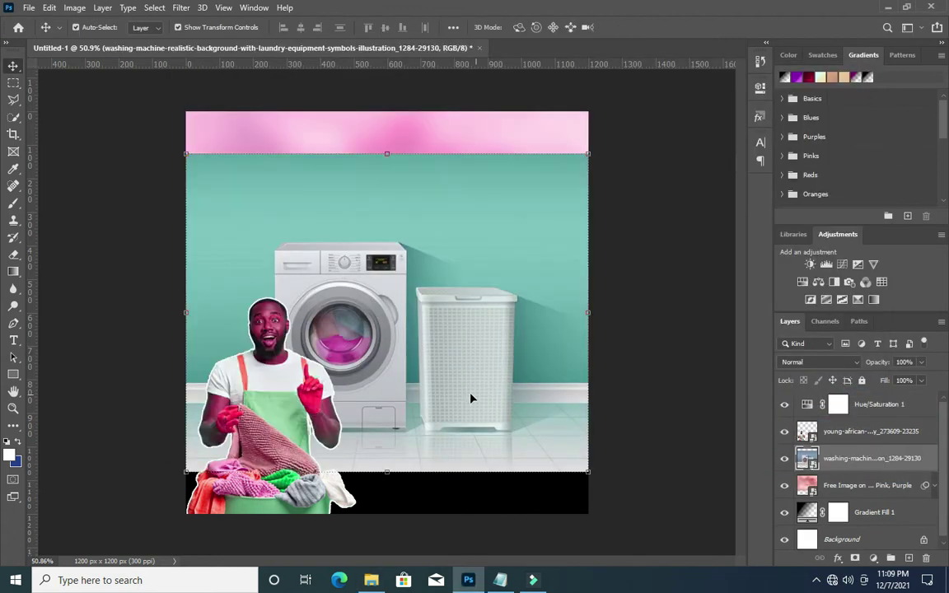
left_click_drag(484, 402, 475, 458)
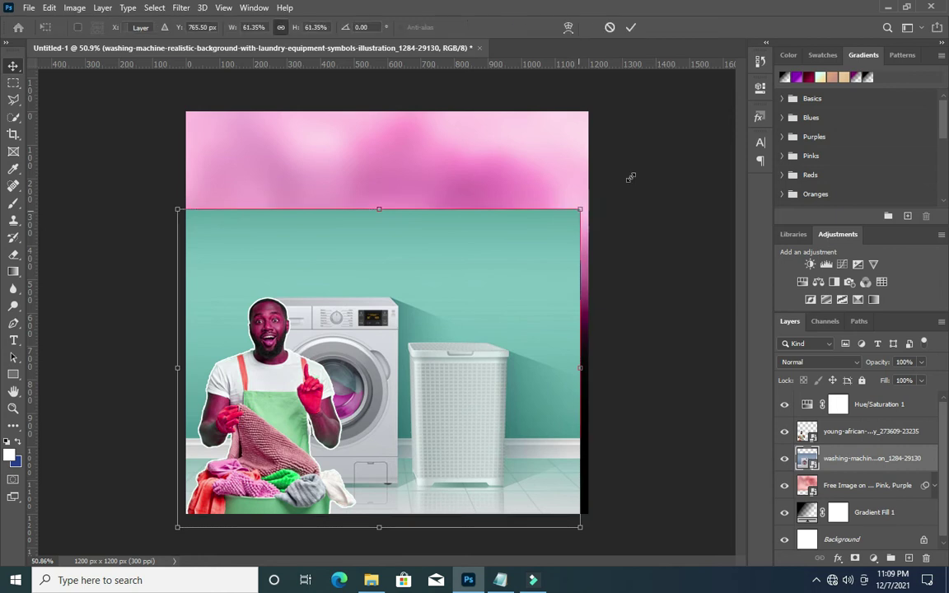
key("ctrl+t")
left_click_drag(417, 252, 417, 276)
left_click(631, 28)
Set the washing-machine layer to Soft Light and move it up about 150 px
left_click(820, 361)
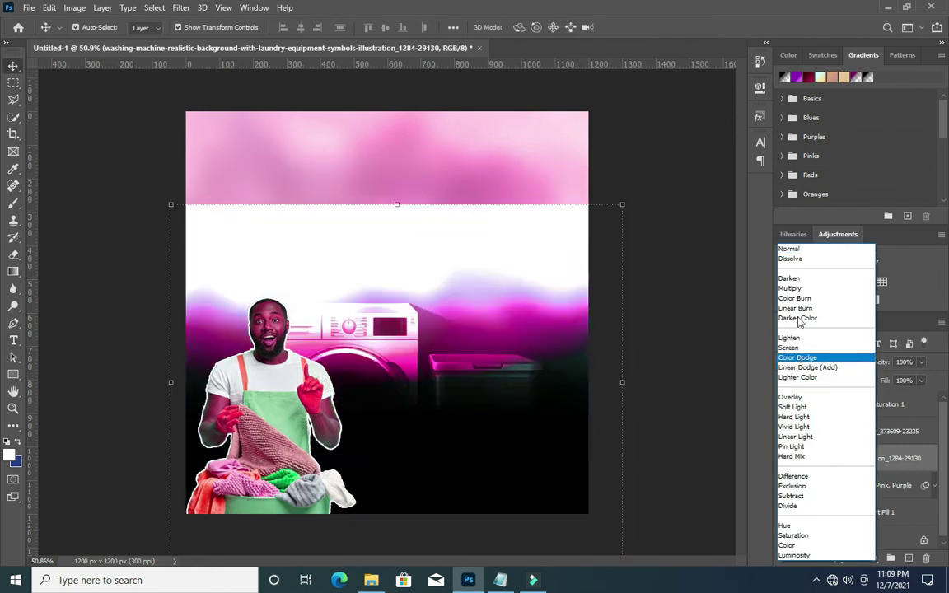
left_click(792, 407)
mouse_move(459, 290)
left_mouse_down()
mouse_move(460, 162)
mouse_move(456, 169)
left_mouse_up()
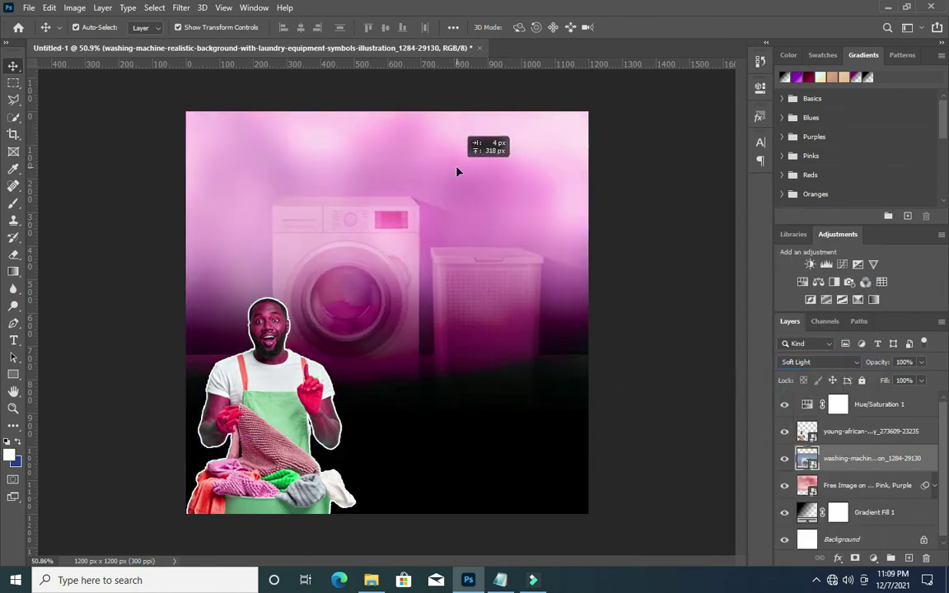
Blur the washing-machine photo with Gaussian Blur radius 18 and set its opacity to 89%
left_click(181, 7)
mouse_move(189, 157)
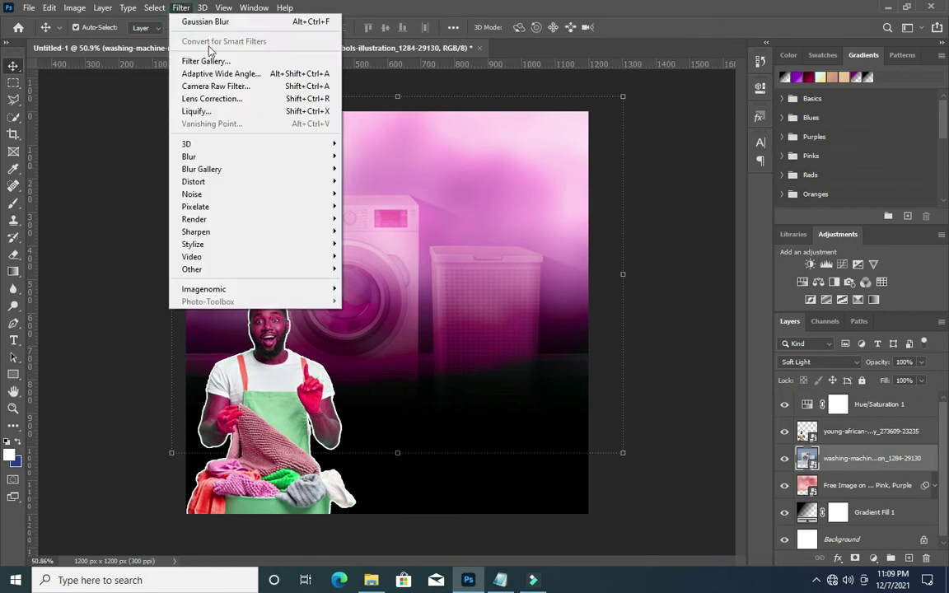
left_click(419, 202)
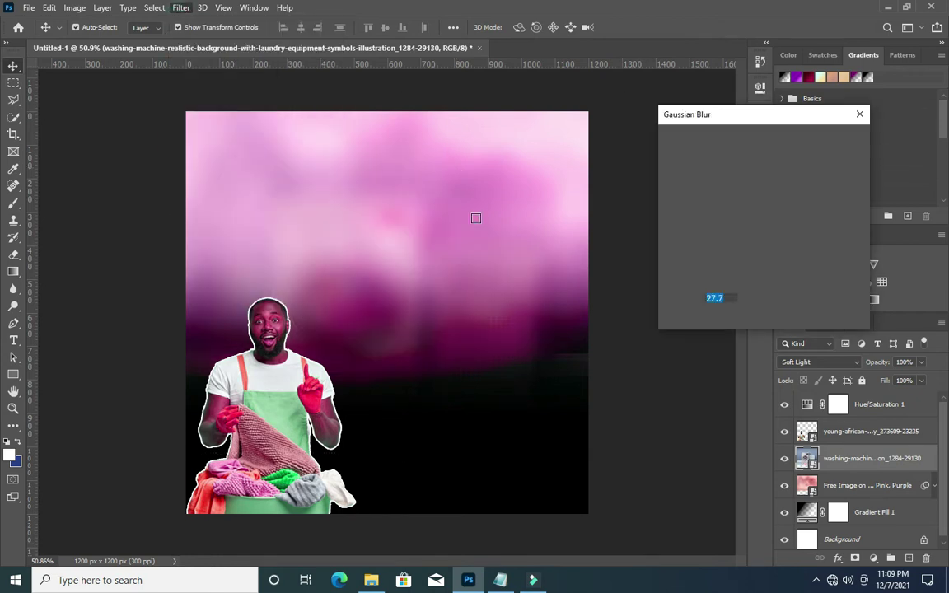
left_click_drag(729, 320, 725, 322)
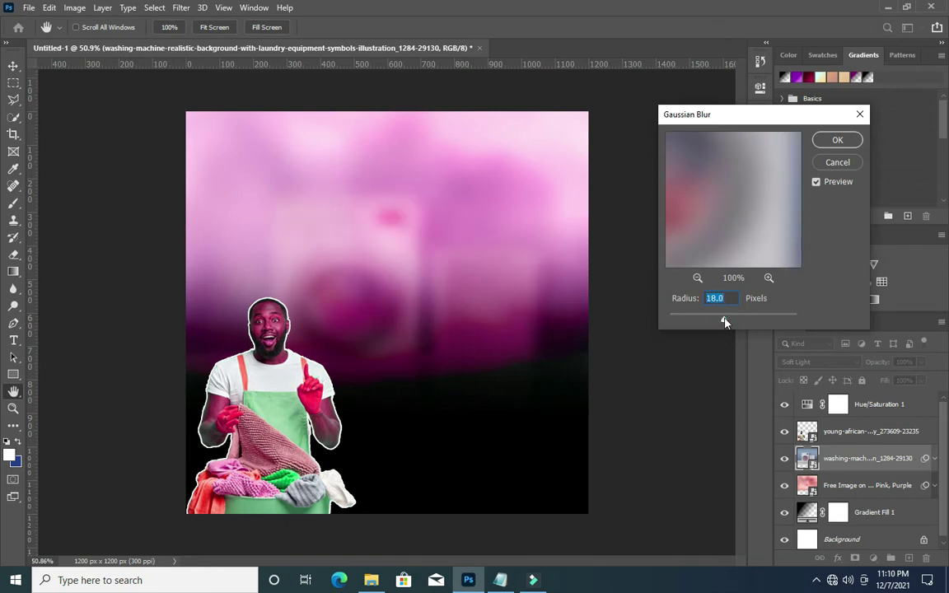
left_click(852, 144)
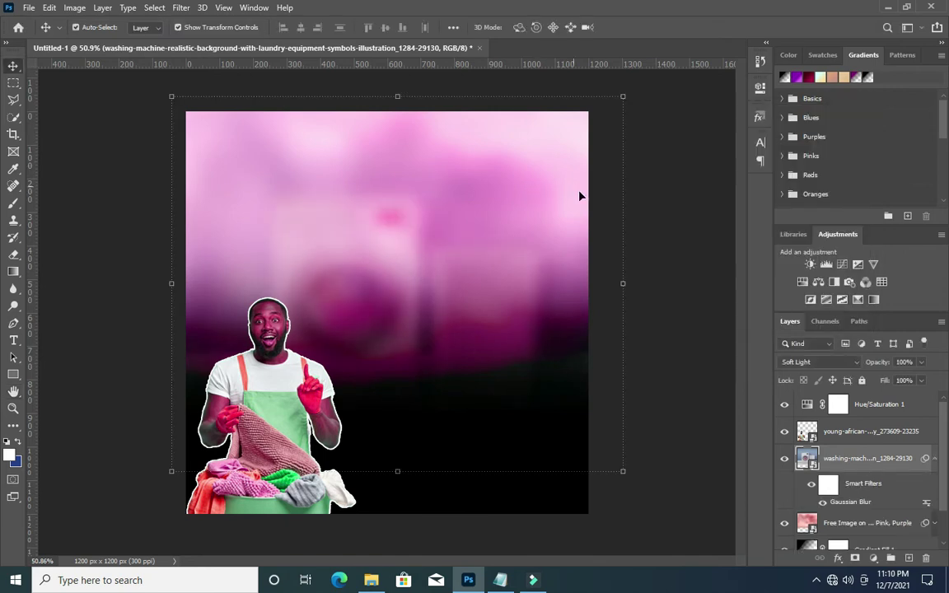
left_click(935, 458)
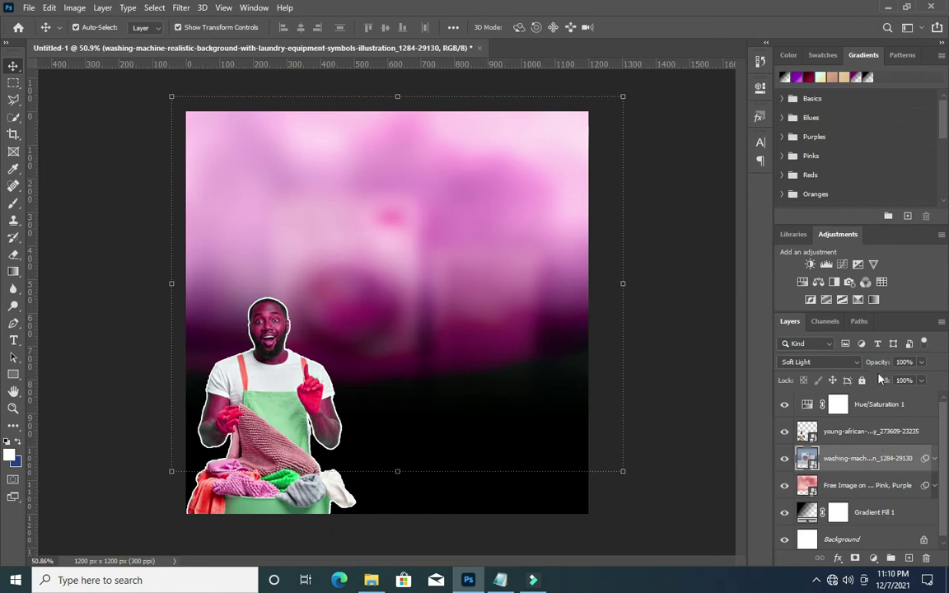
left_click_drag(880, 364, 872, 365)
left_click(647, 323)
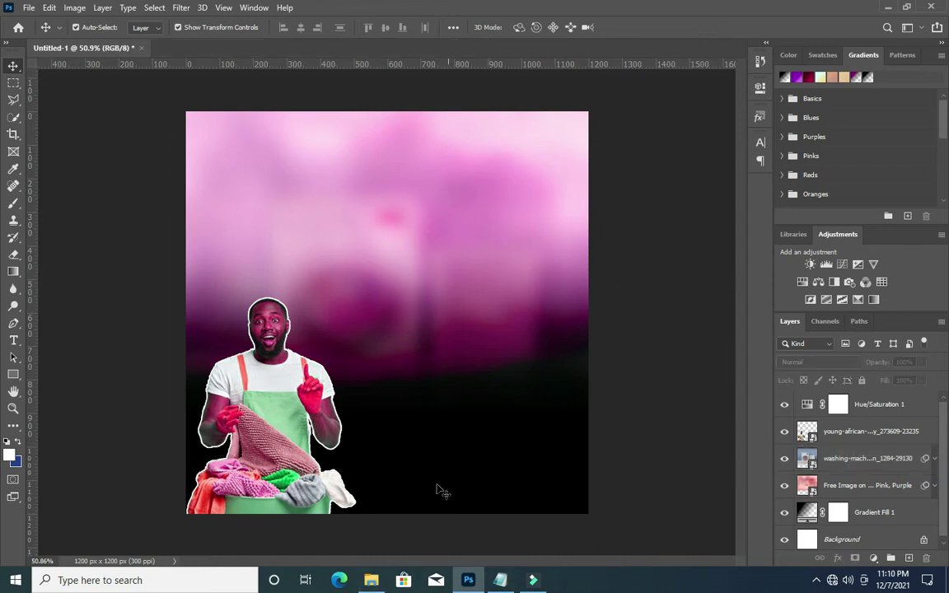
left_click(14, 374)
Draw a white square and rotate it 45° into a diamond at the upper centre
mouse_move(380, 169)
left_mouse_down()
mouse_move(456, 278)
mouse_move(492, 285)
left_mouse_up()
key("v")
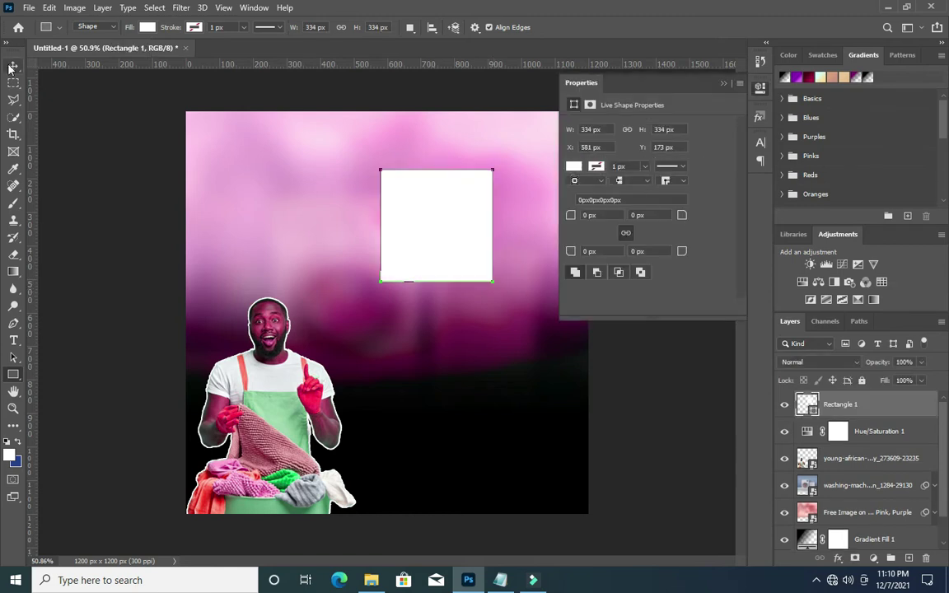
left_click(726, 83)
scroll(457, 198, "up", 2)
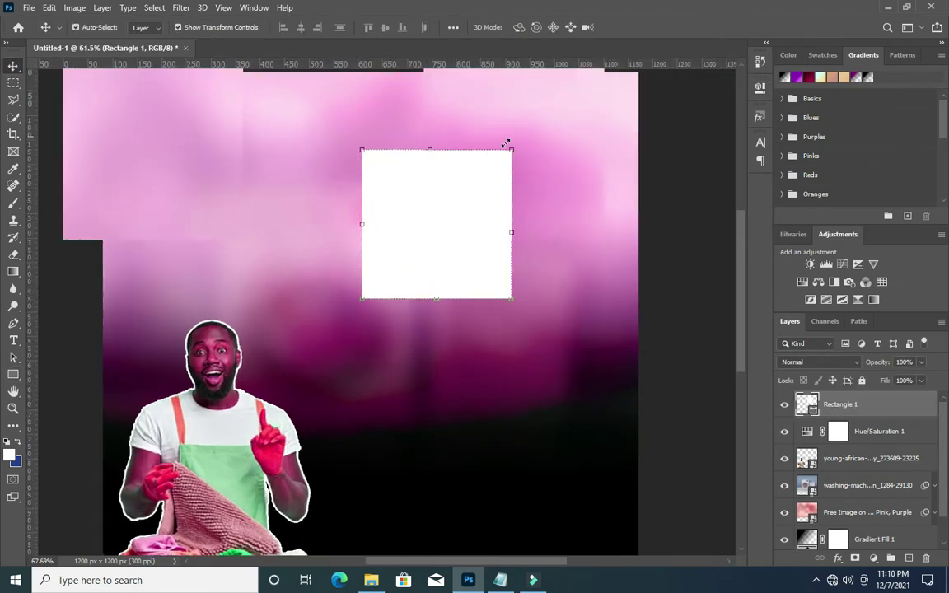
scroll(456, 198, "up", 2)
left_click(514, 332)
left_click_drag(521, 336, 568, 239)
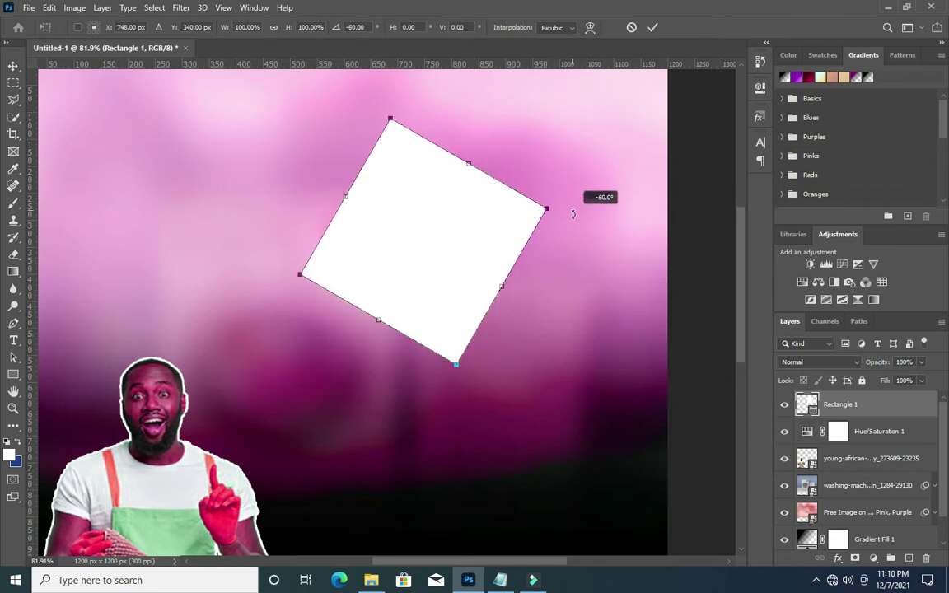
key("Return")
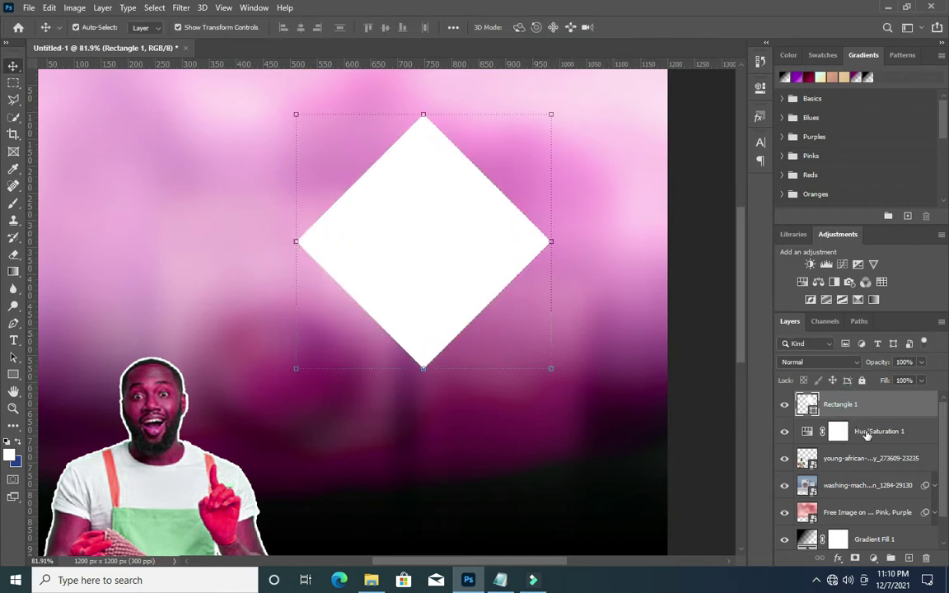
Group the background layers into a folder named BG
left_click(865, 433)
scroll(865, 462, "down", 1)
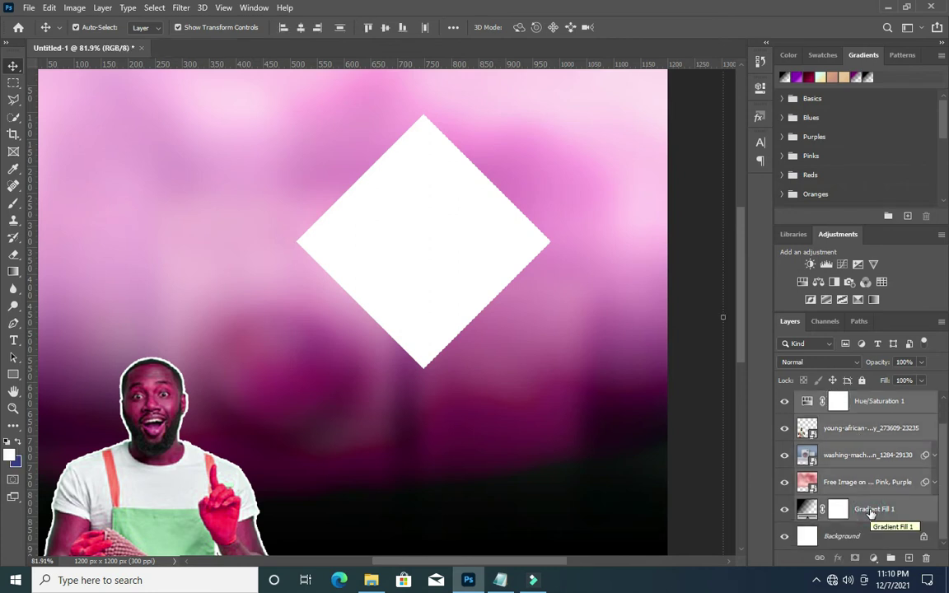
key("ctrl+g")
double_click(833, 426)
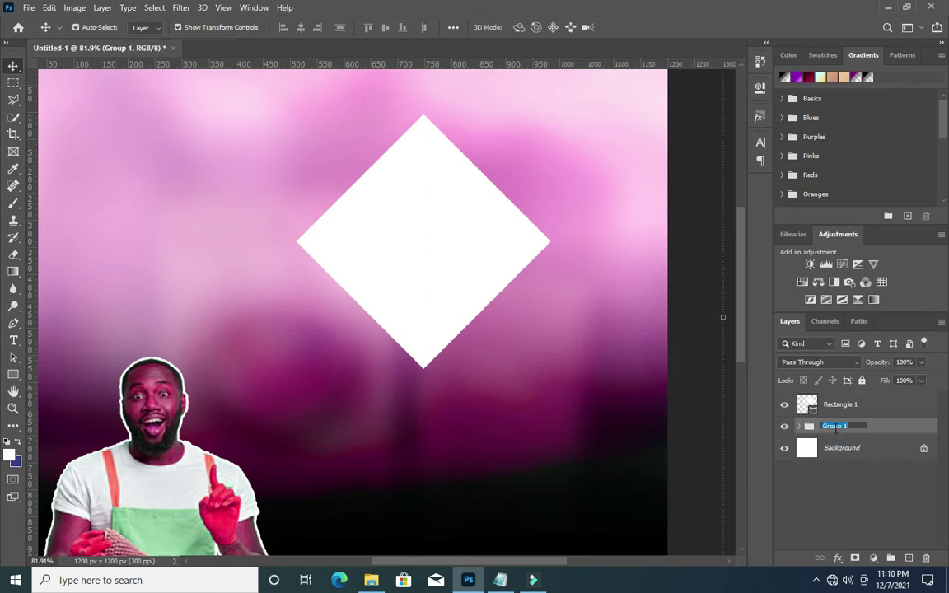
type("BG")
key("Return")
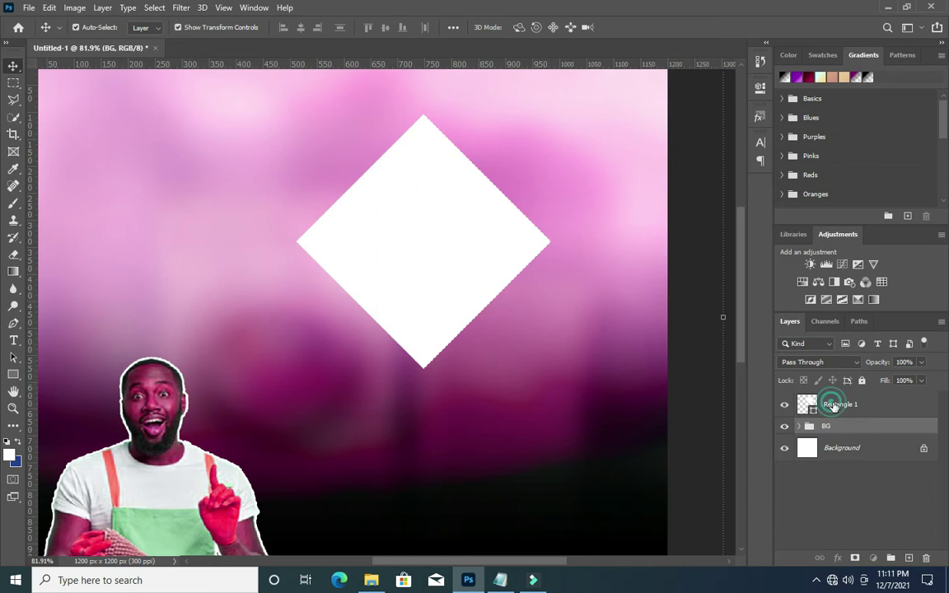
left_click(834, 404)
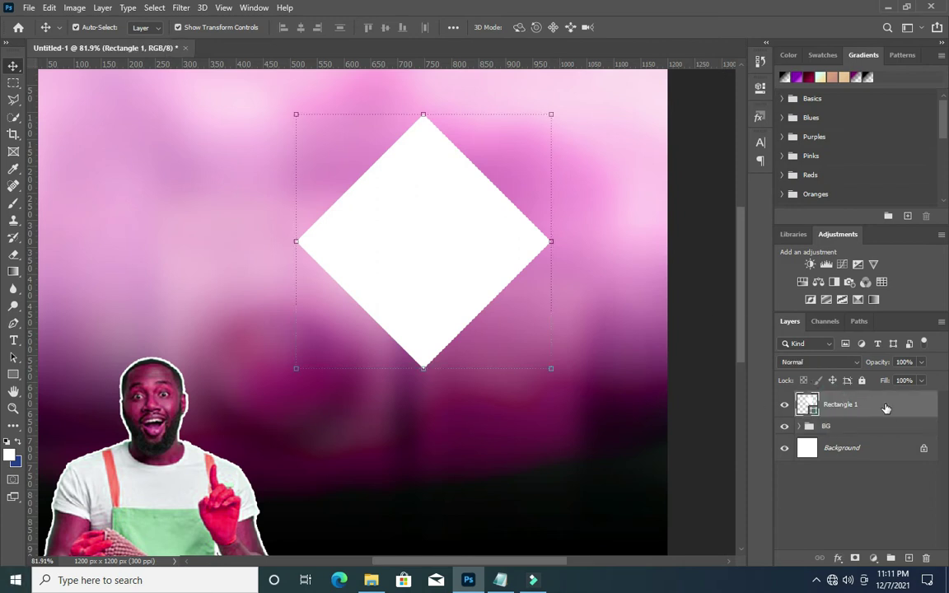
Duplicate the white diamond and shrink the copy to about 95.6%
key("ctrl+j")
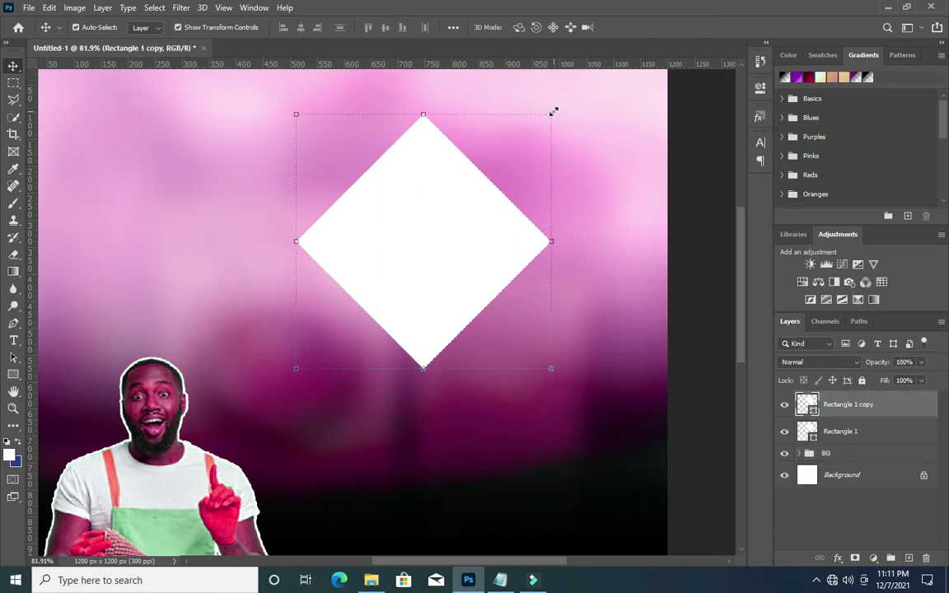
left_click_drag(554, 112, 547, 119)
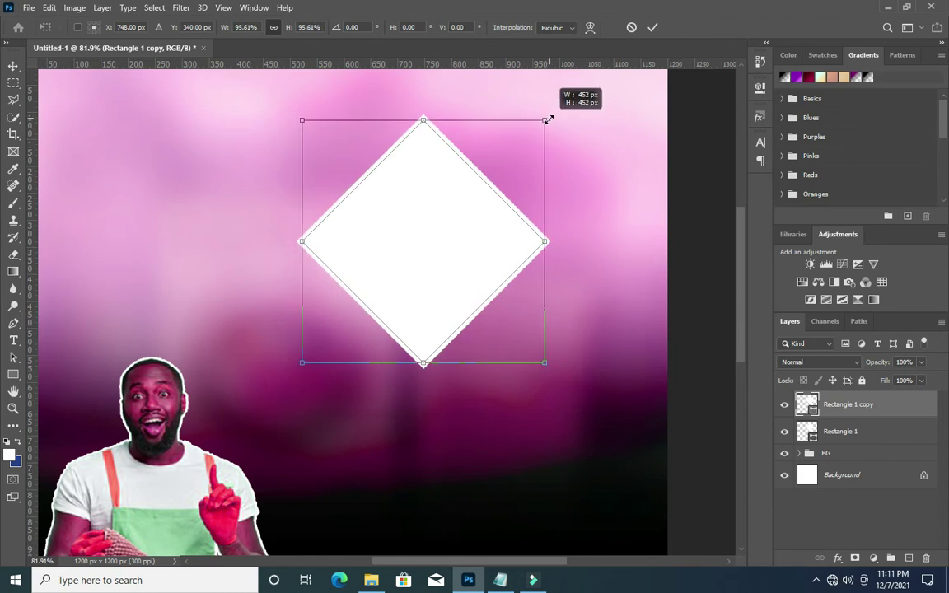
left_click(653, 27)
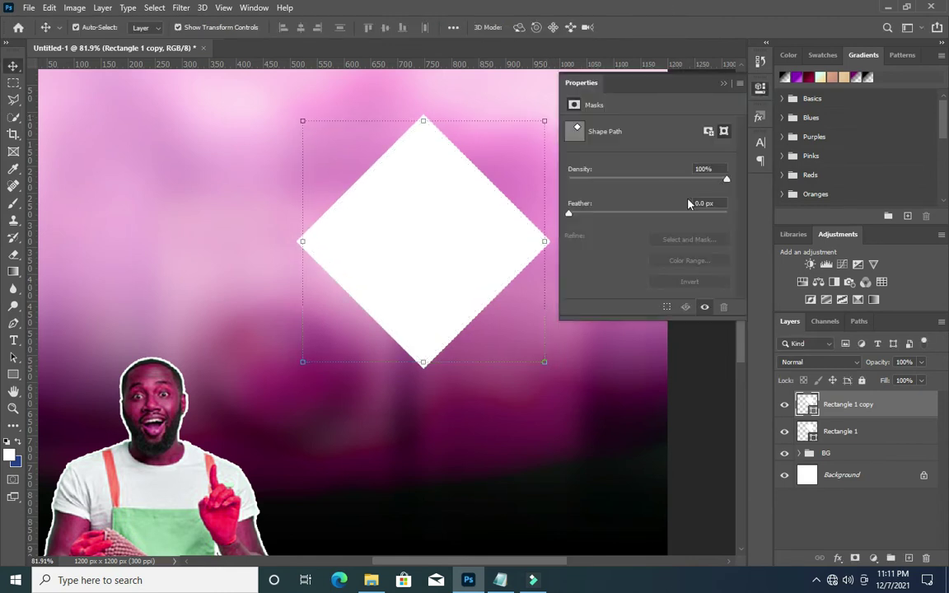
Fill the copied diamond with bright red, leaving a white border
left_click(13, 374)
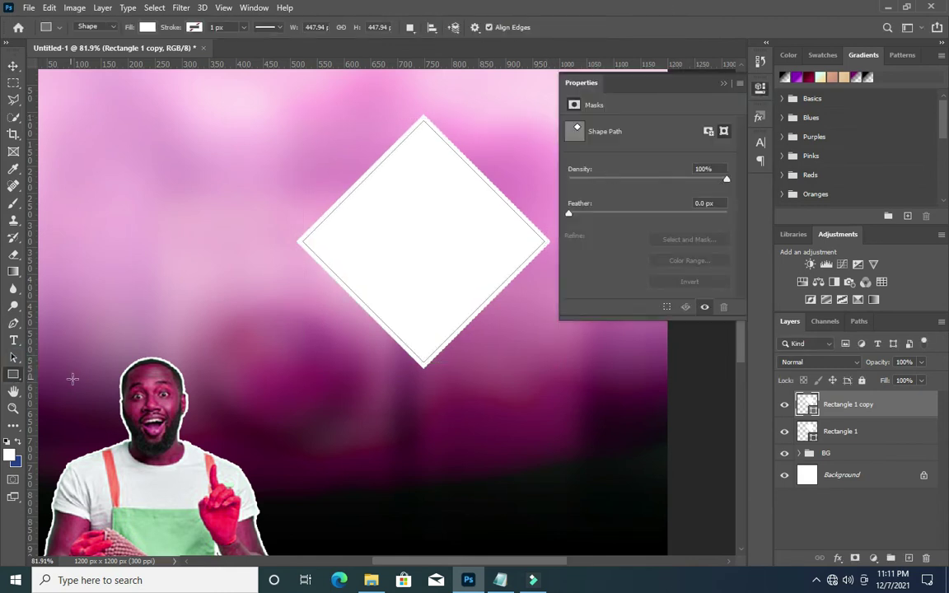
left_click(723, 83)
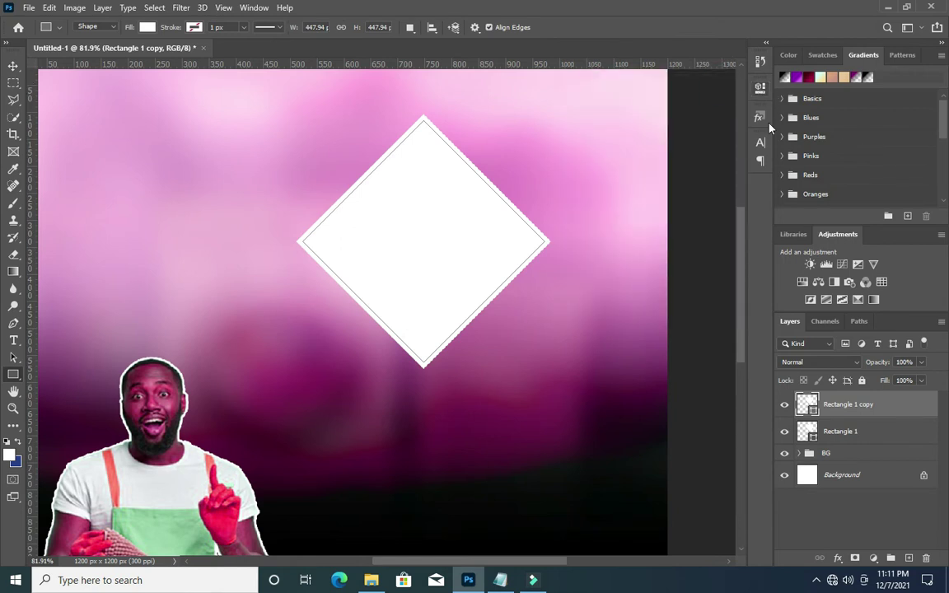
double_click(812, 410)
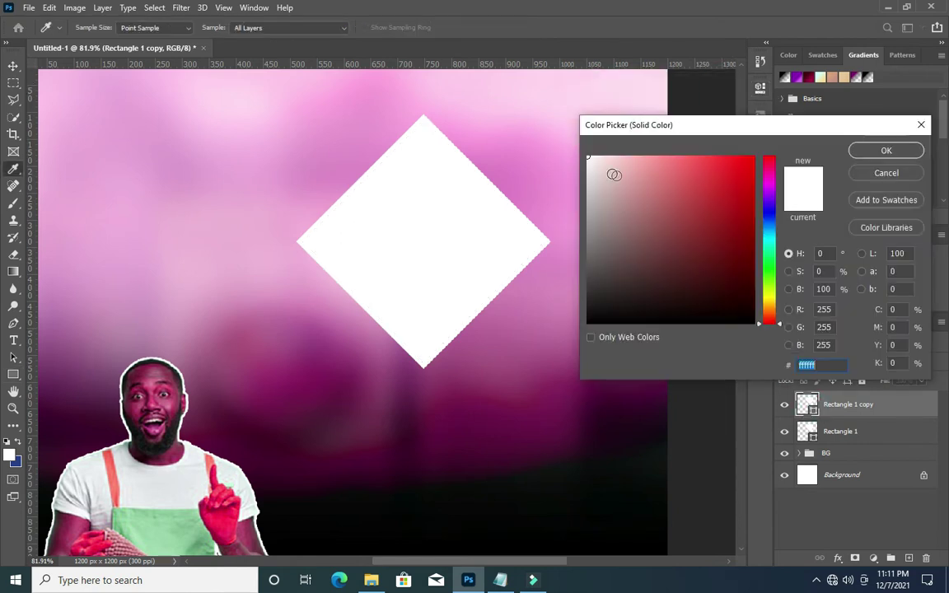
mouse_move(614, 159)
left_mouse_down()
mouse_move(640, 183)
mouse_move(751, 175)
left_mouse_up()
left_click(885, 150)
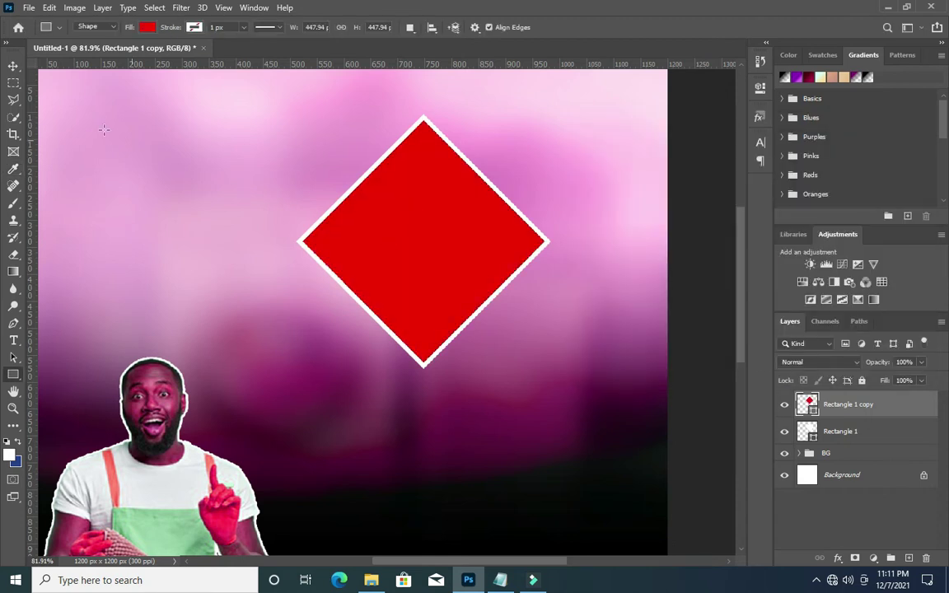
Give Rectangle 1 copy a 3 px white Stroke effect positioned Inside
left_click(14, 66)
left_click(838, 558)
left_click(858, 462)
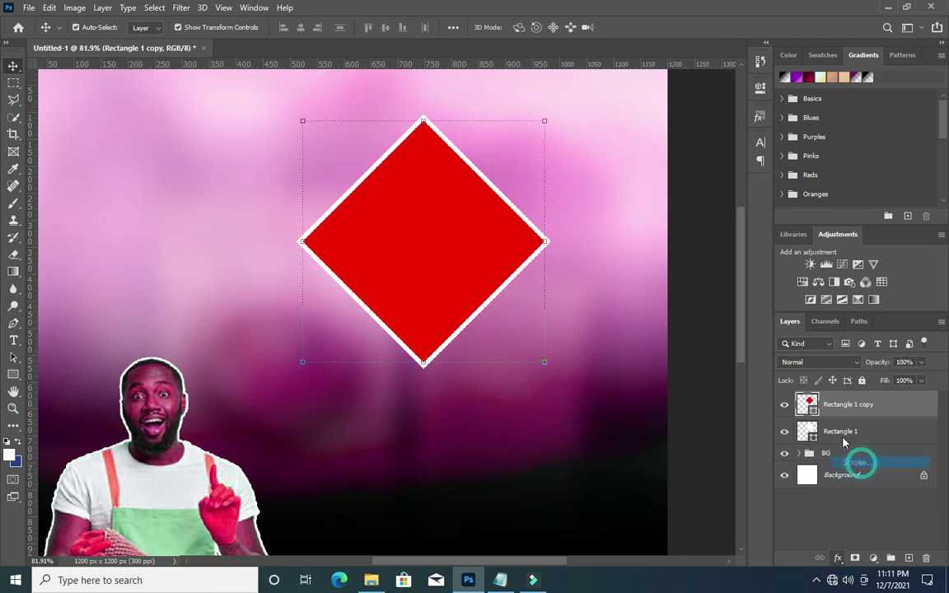
left_click_drag(630, 181, 669, 184)
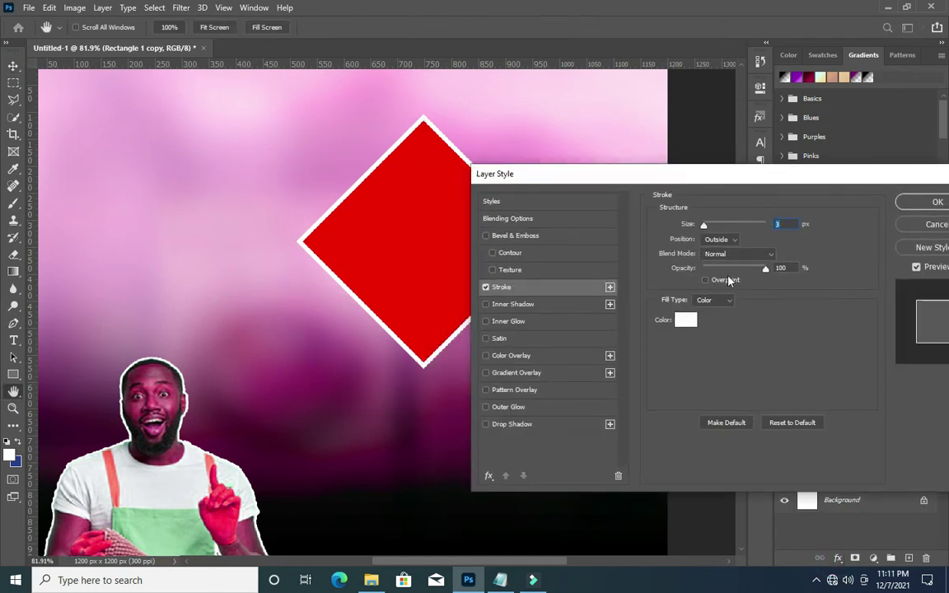
left_click(786, 222)
left_click(724, 244)
left_click(723, 255)
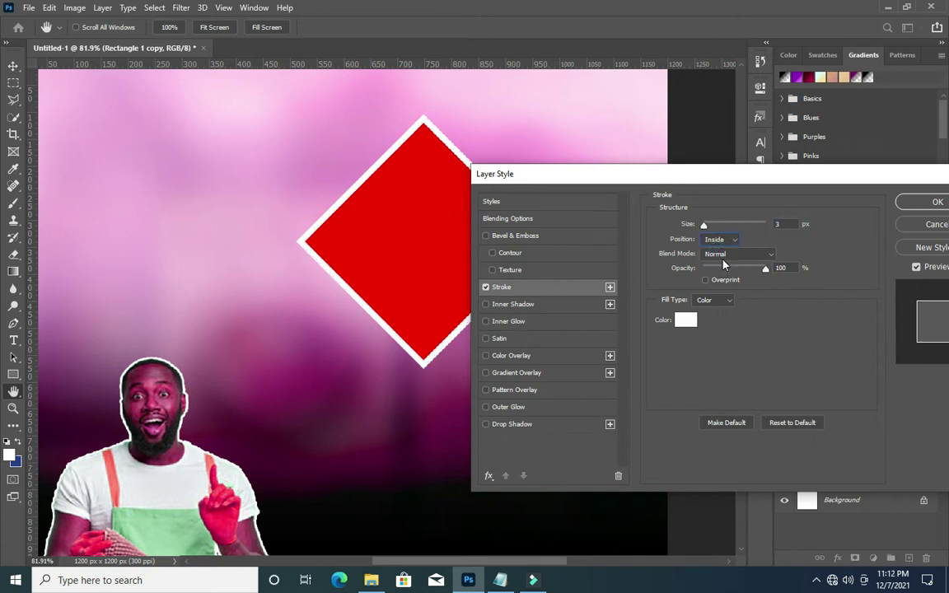
left_click(923, 202)
scroll(474, 272, "down", 3)
left_click(631, 218)
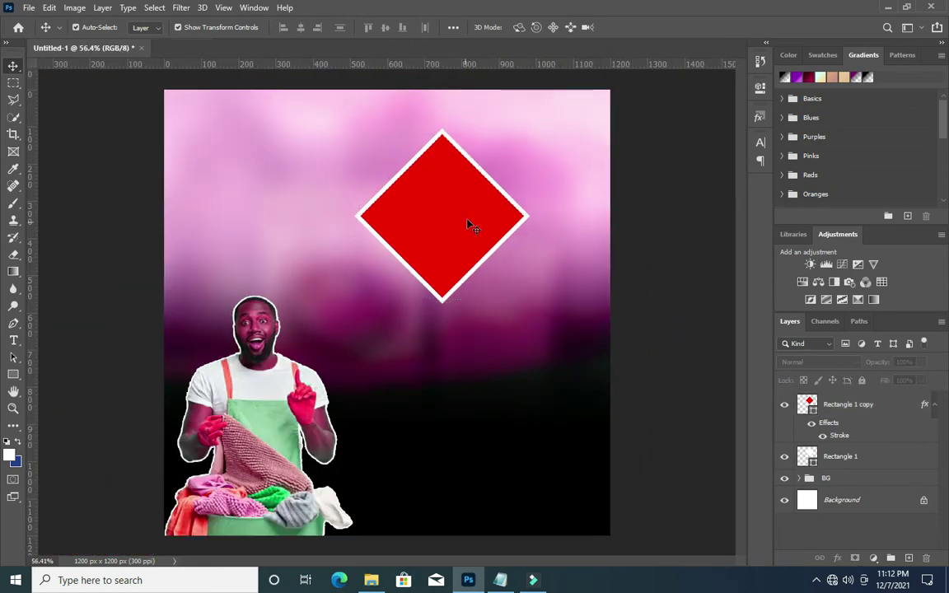
Select the red diamond layer and pick the towel-basket image in the images folder
left_click(936, 404)
left_click(836, 406)
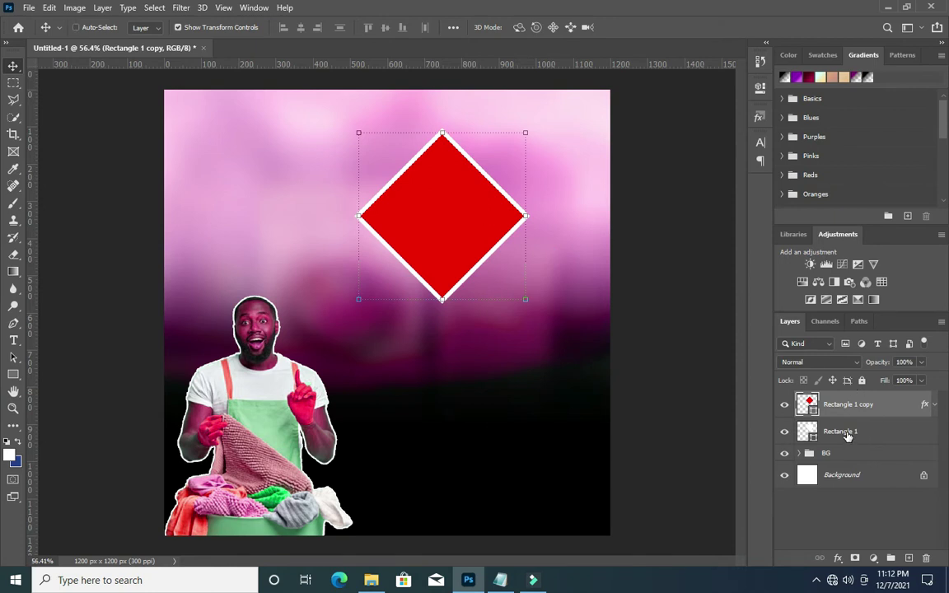
left_click(371, 580)
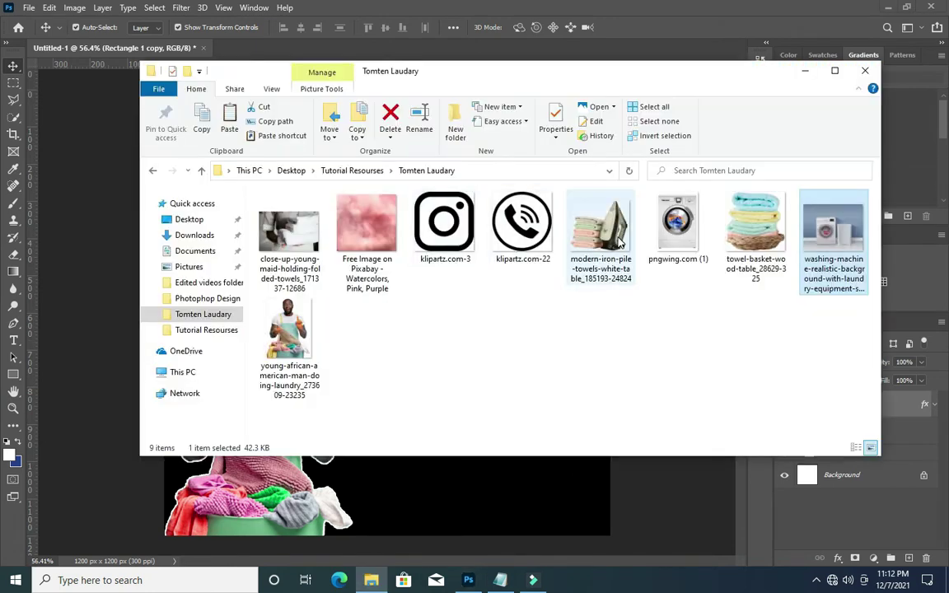
left_click(759, 239)
left_click(805, 70)
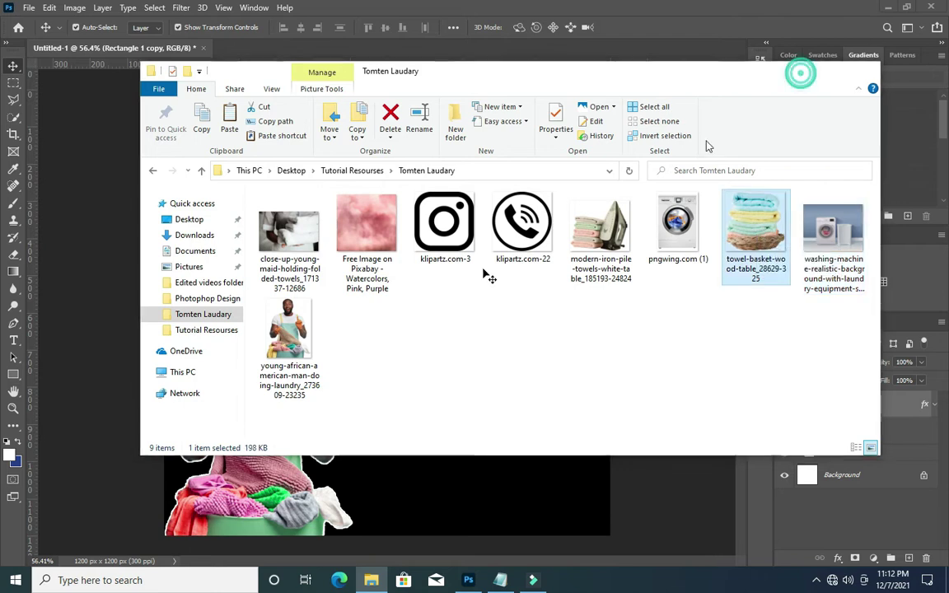
Duplicate both diamond layers and nudge the copy below-right until its edges touch the first
left_click(850, 431, "shift")
key("ctrl+j")
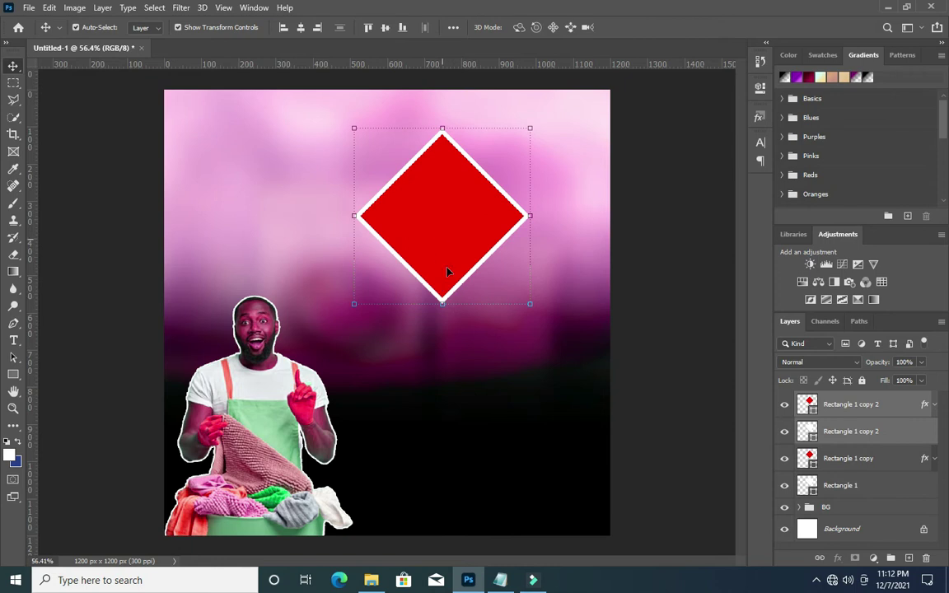
key("ctrl+t")
mouse_move(452, 218)
left_mouse_down()
mouse_move(549, 315)
mouse_move(531, 298)
left_mouse_up()
scroll(535, 266, "up", 3)
scroll(532, 284, "up", 1)
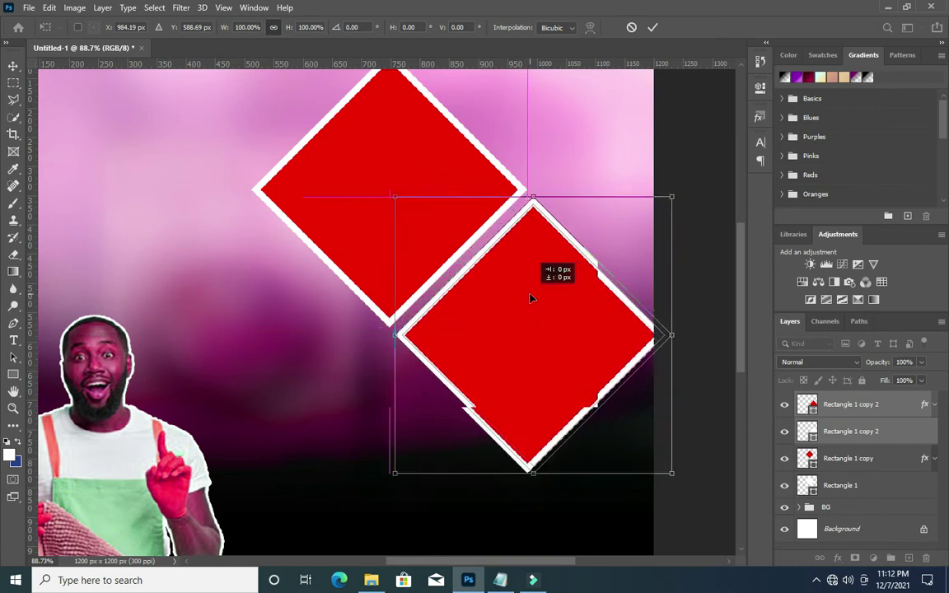
key("shift+Right")
key("Up")
key("Up")
key("Up")
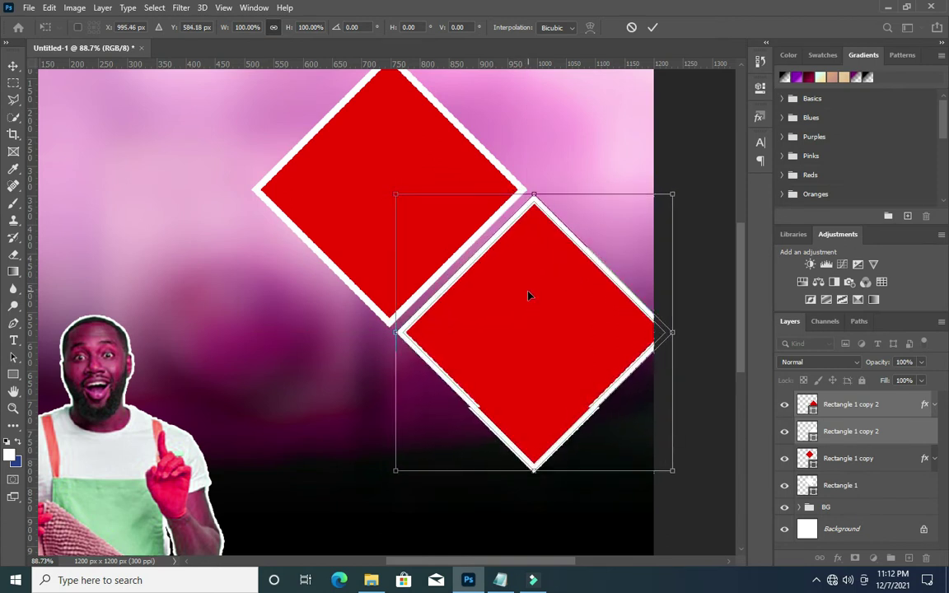
key("Left")
key("Left")
key("Left")
key("Left")
key("Left")
key("Left")
key("Up")
key("Up")
key("Up")
left_click(652, 28)
key("ctrl+0")
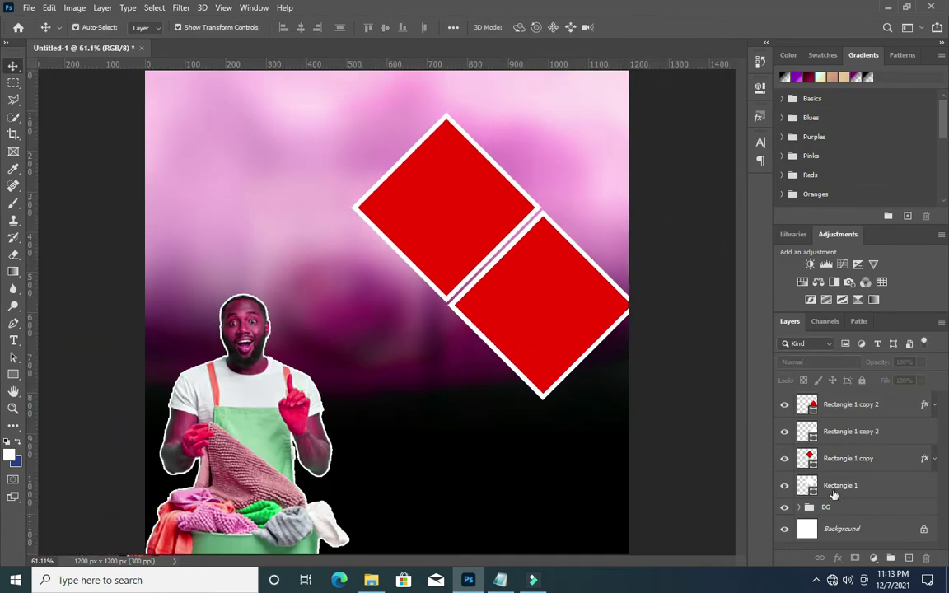
Scale both diamonds to about 90% and move them higher on the poster
left_click(848, 431, "ctrl")
left_click(849, 404, "ctrl")
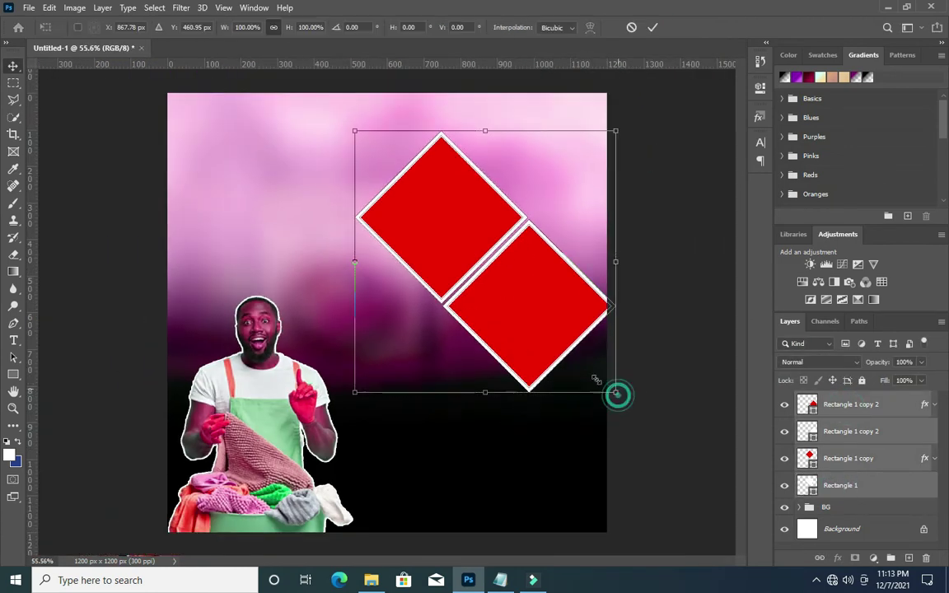
left_click_drag(615, 392, 574, 363)
mouse_move(491, 271)
left_mouse_down()
mouse_move(494, 240)
mouse_move(500, 252)
left_mouse_up()
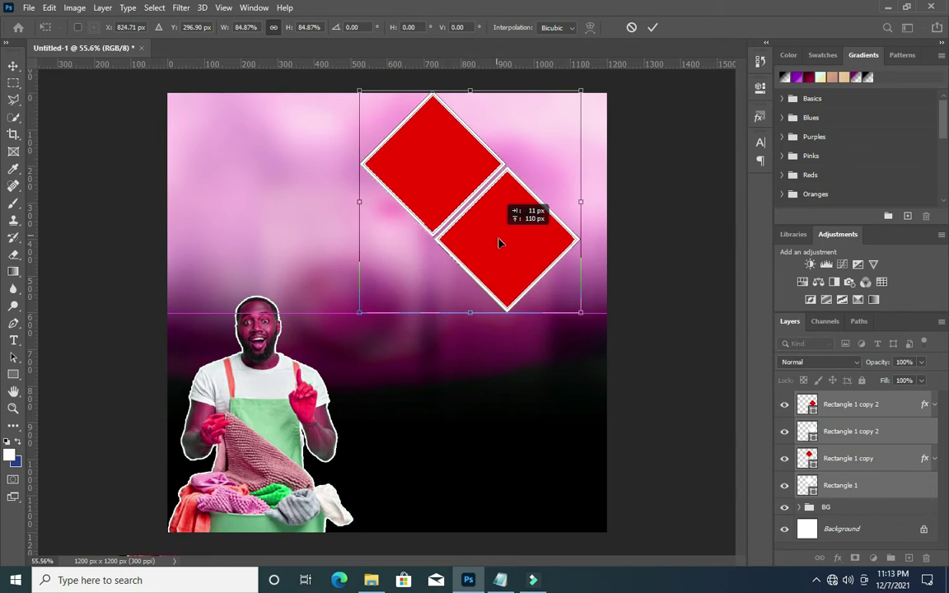
left_click_drag(584, 327, 602, 338)
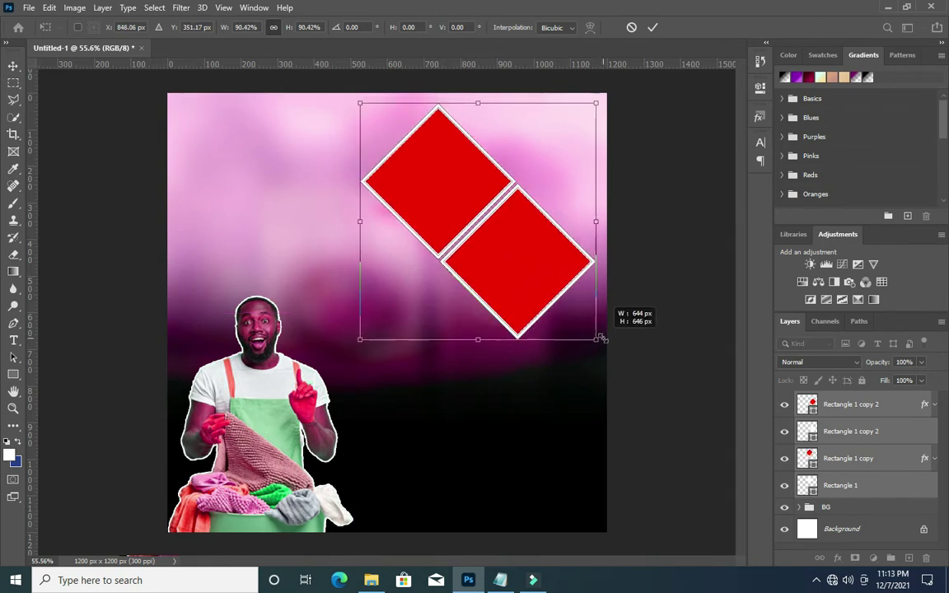
left_click(652, 27)
Copy the lower-right diamond and place it diagonally below-left of the top one
left_click(883, 430)
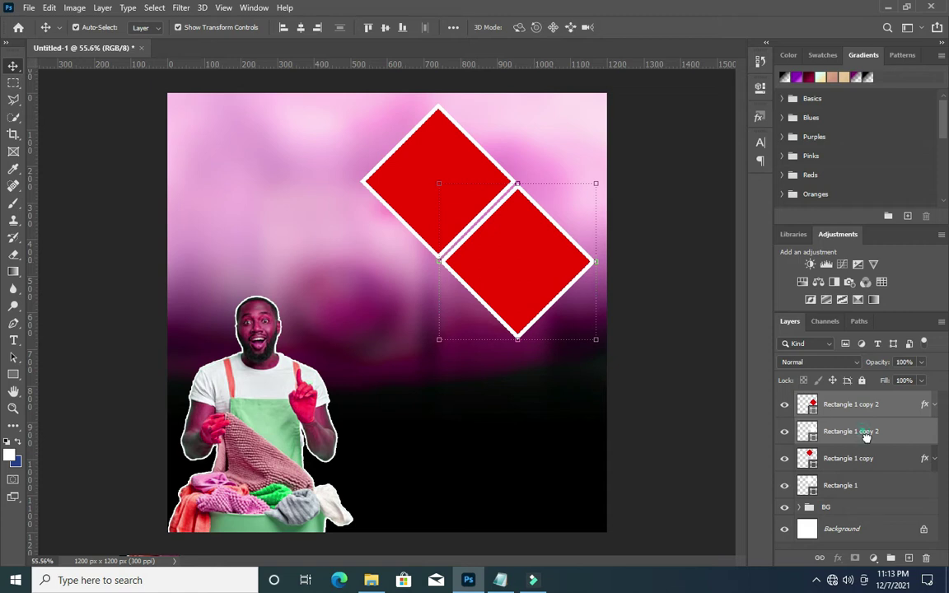
left_click_drag(862, 434, 909, 558)
left_click_drag(519, 254, 392, 291)
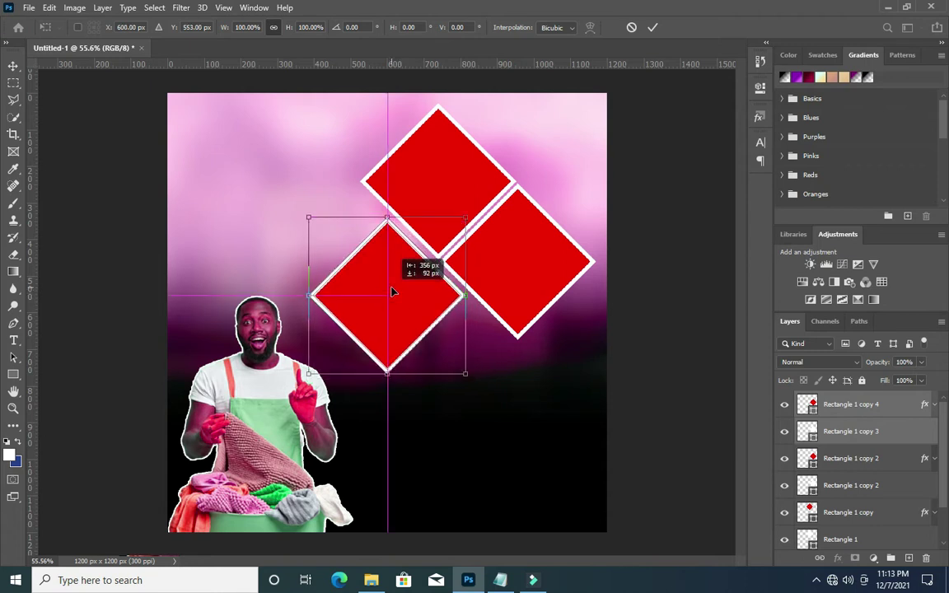
left_click_drag(392, 292, 394, 288)
key("Right")
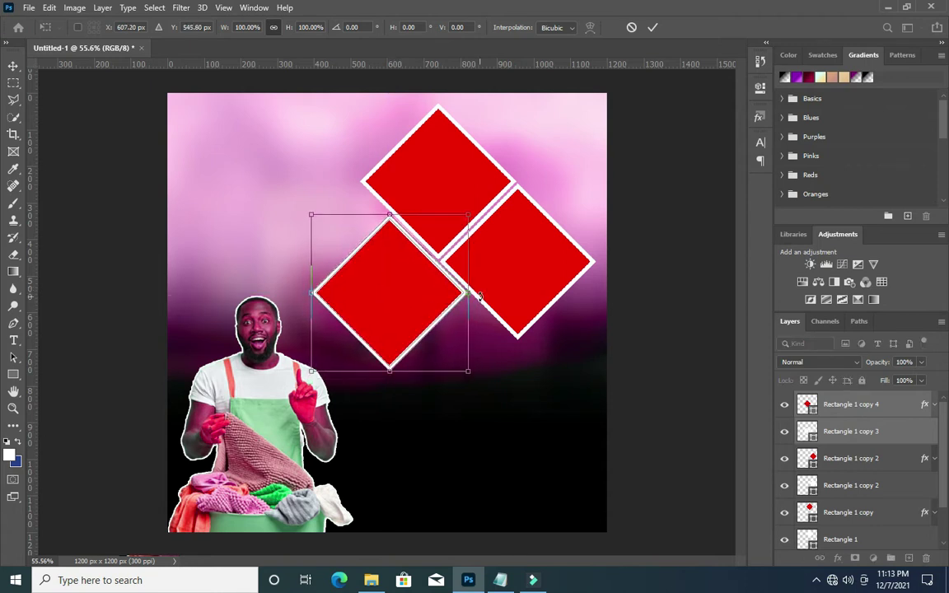
key("Down")
key("Return")
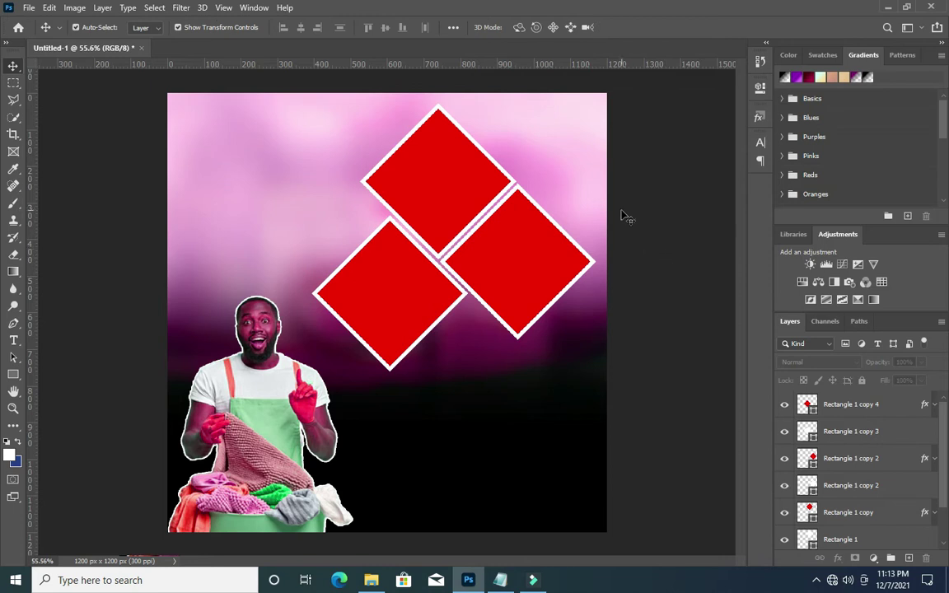
Select the BG group so new images land above it
left_click(416, 293)
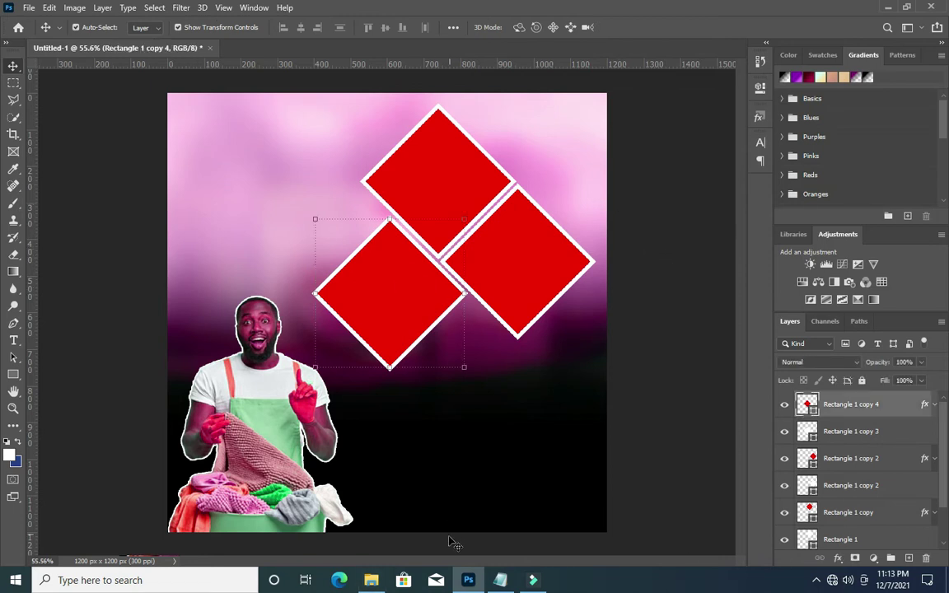
left_click(638, 486)
scroll(857, 500, "down", 2)
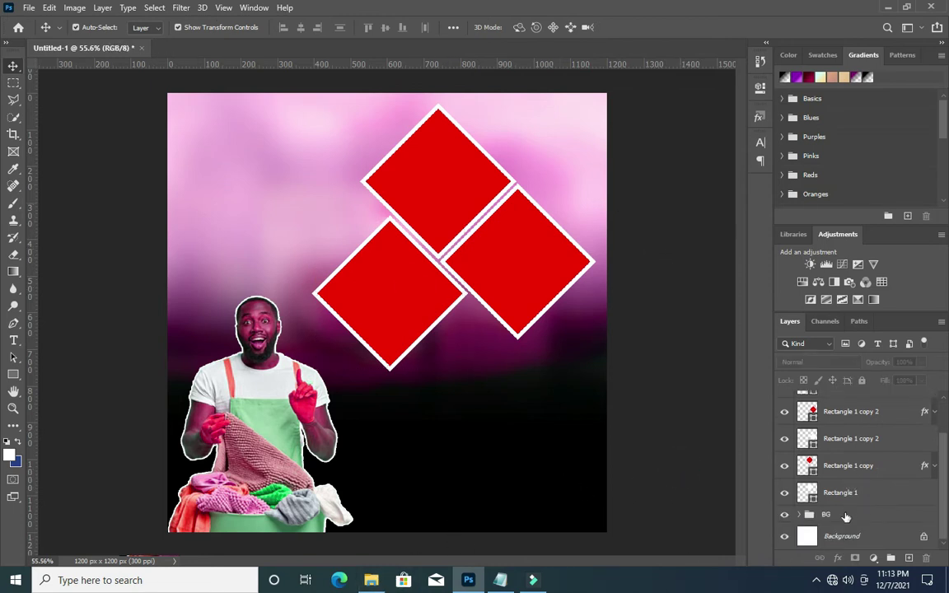
left_click(849, 514)
Place the stacked-towels-and-iron photo, shrink it and set it at lower centre beside the man
left_click(372, 581)
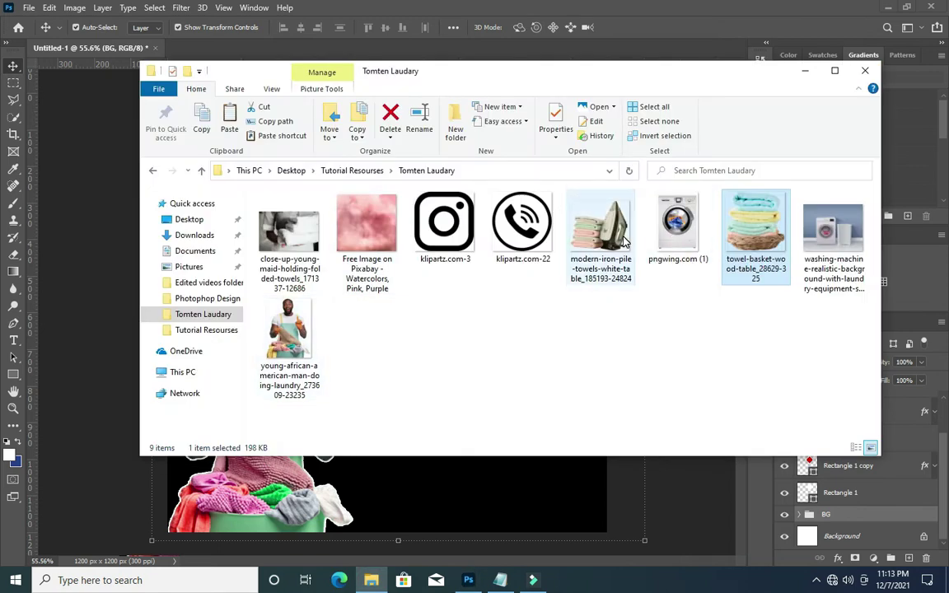
left_click(599, 276)
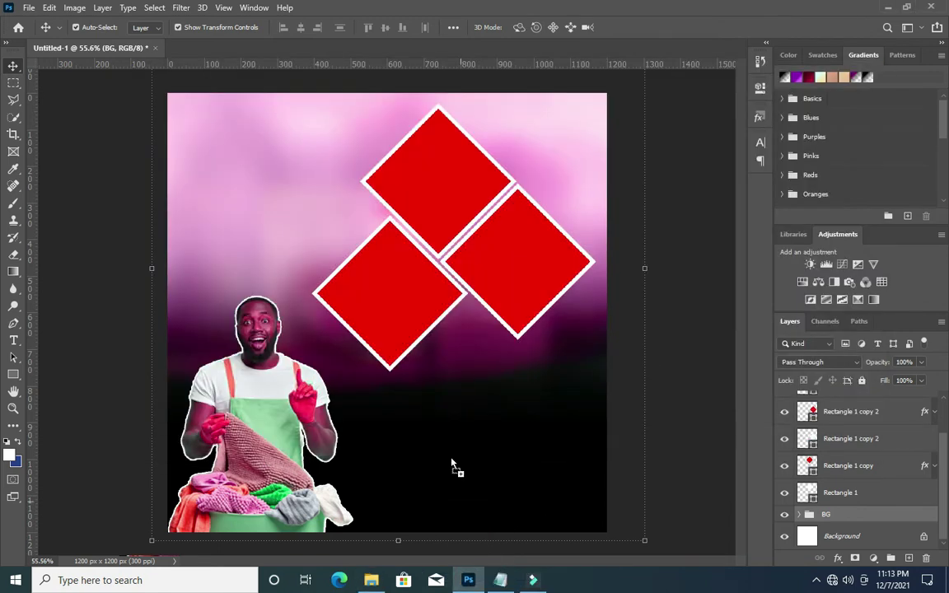
left_click_drag(474, 571, 465, 404)
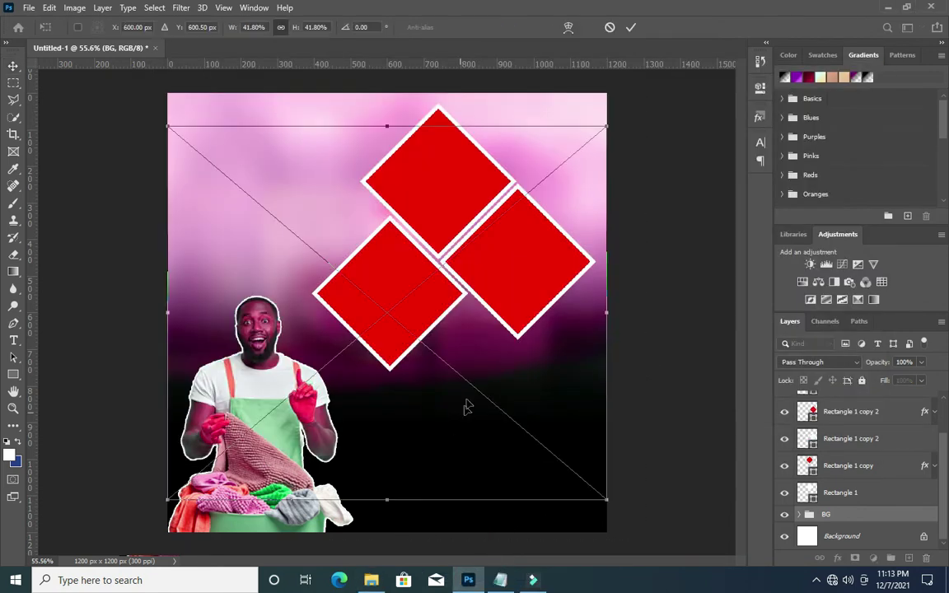
left_click_drag(388, 126, 387, 334)
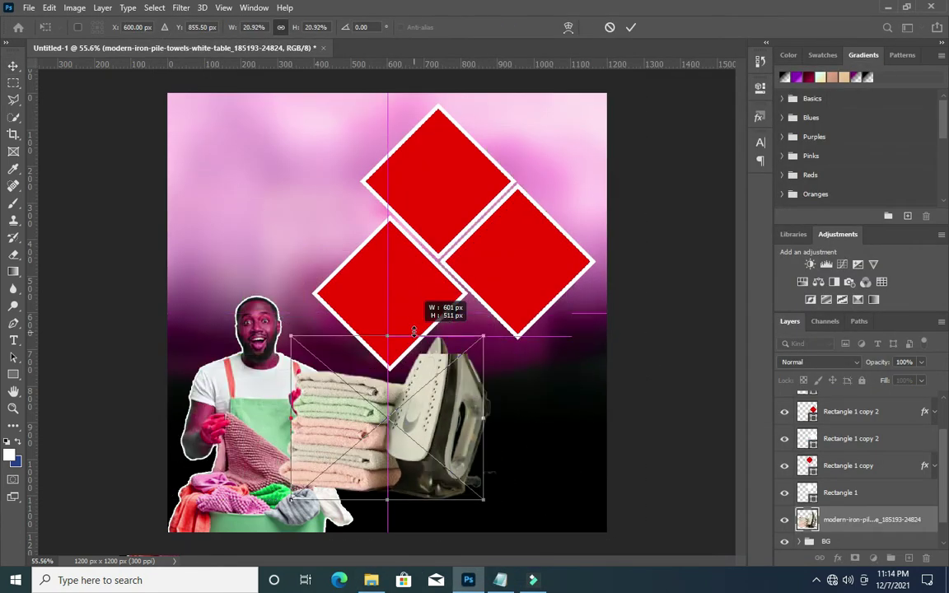
left_click_drag(442, 416, 505, 404)
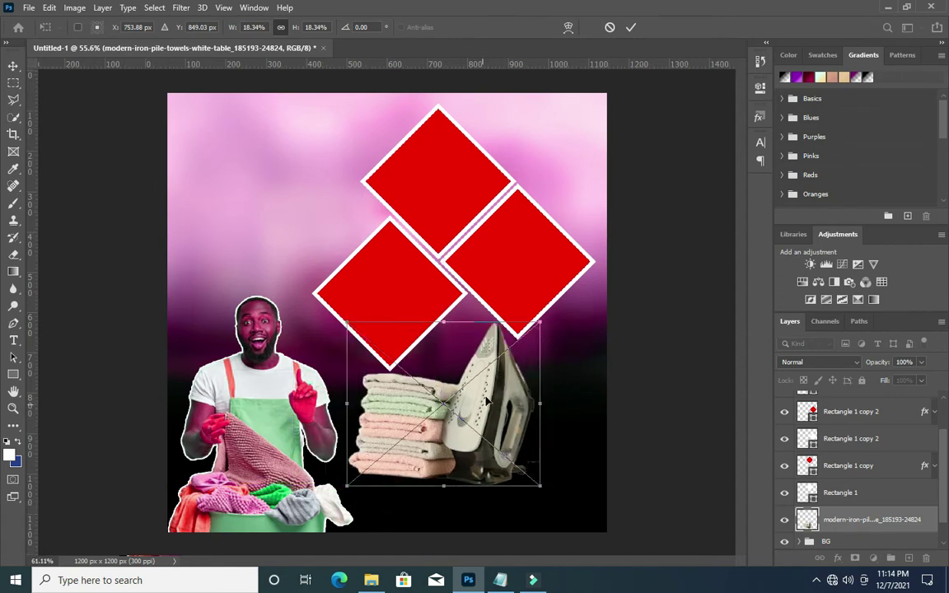
scroll(476, 448, "up", 3, "alt")
mouse_move(297, 298)
left_mouse_down()
mouse_move(441, 423)
mouse_move(305, 325)
left_mouse_up()
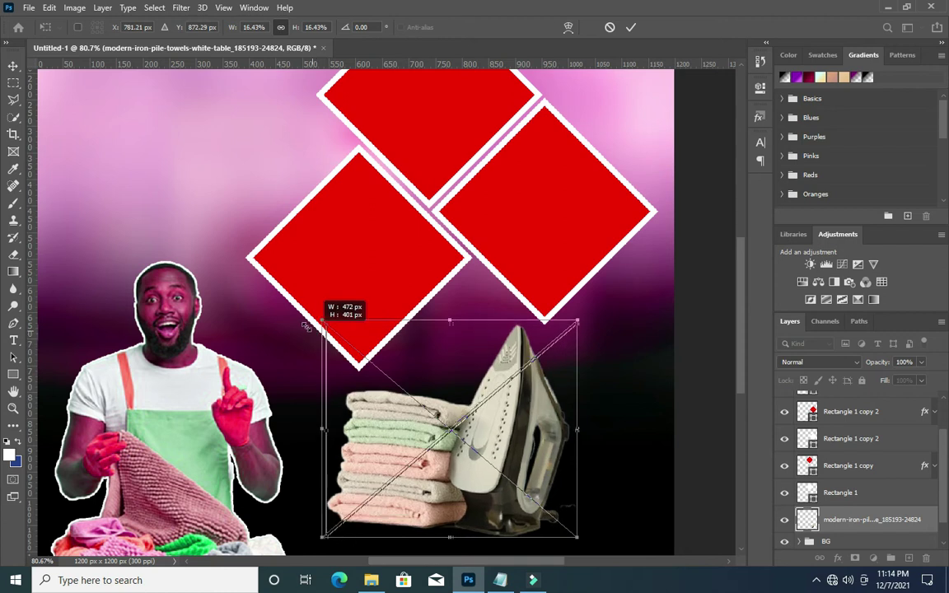
left_click_drag(304, 326, 301, 323)
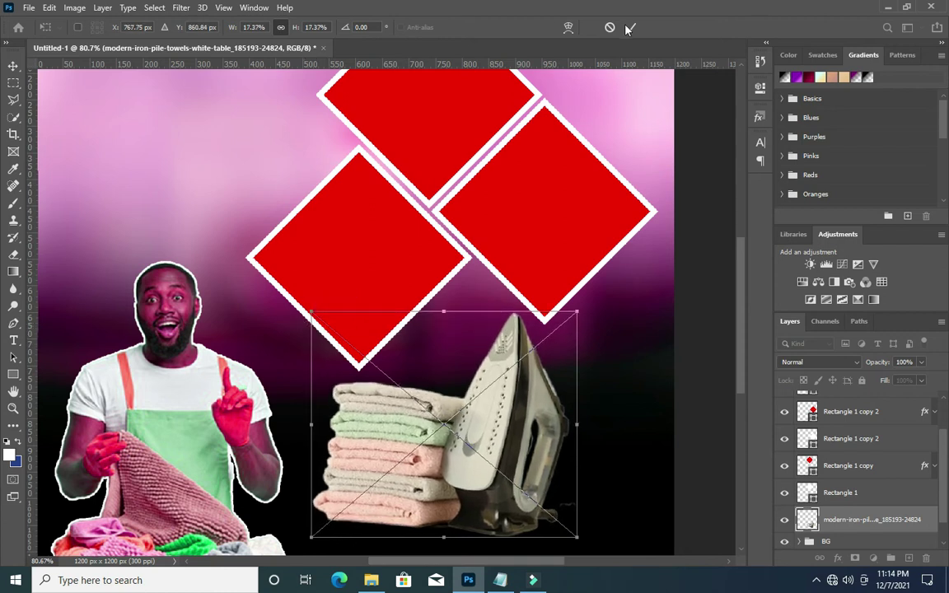
left_click(631, 27)
key("ctrl+0")
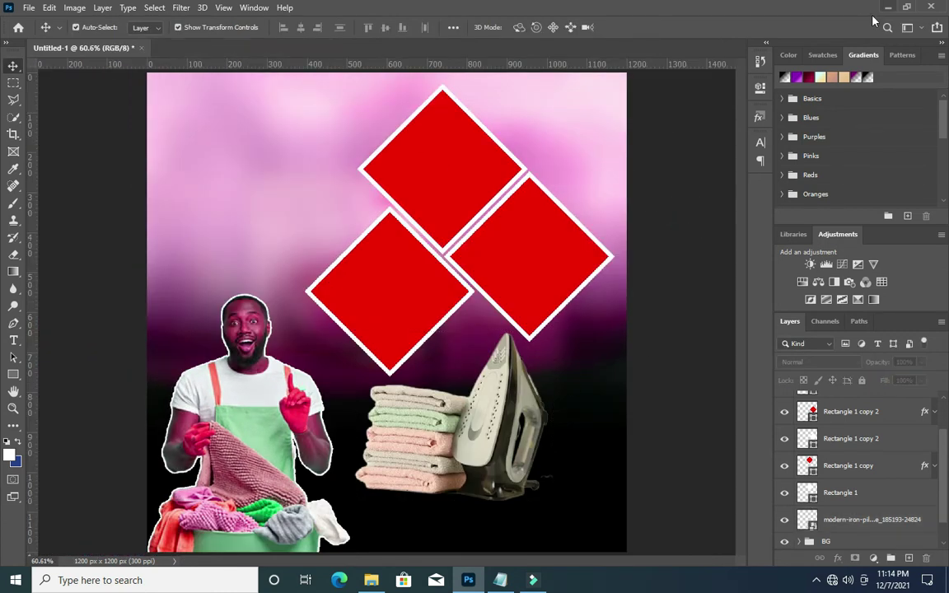
left_click(519, 412)
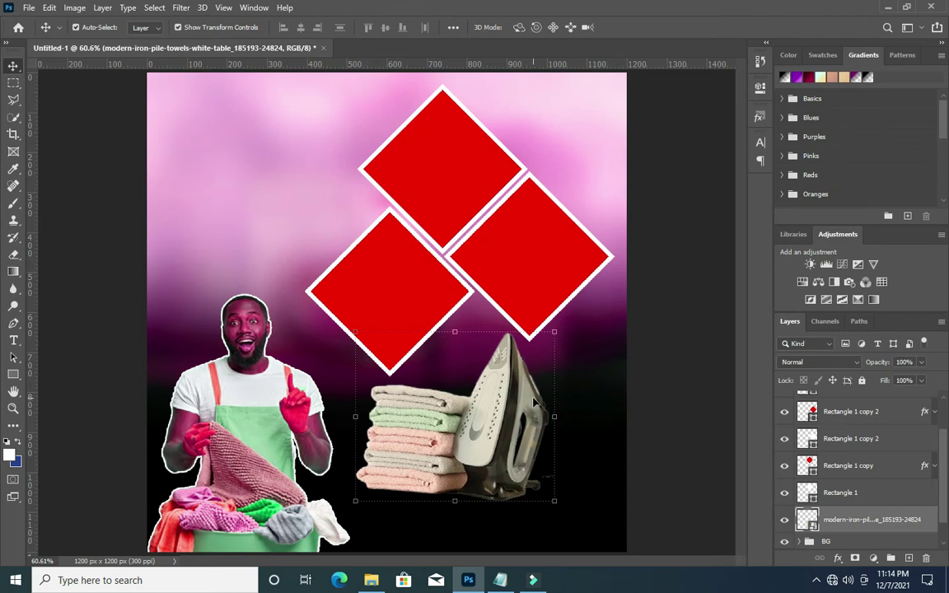
Nudge the iron photo slightly right, then select the left diamond layer
left_click_drag(534, 401, 536, 402)
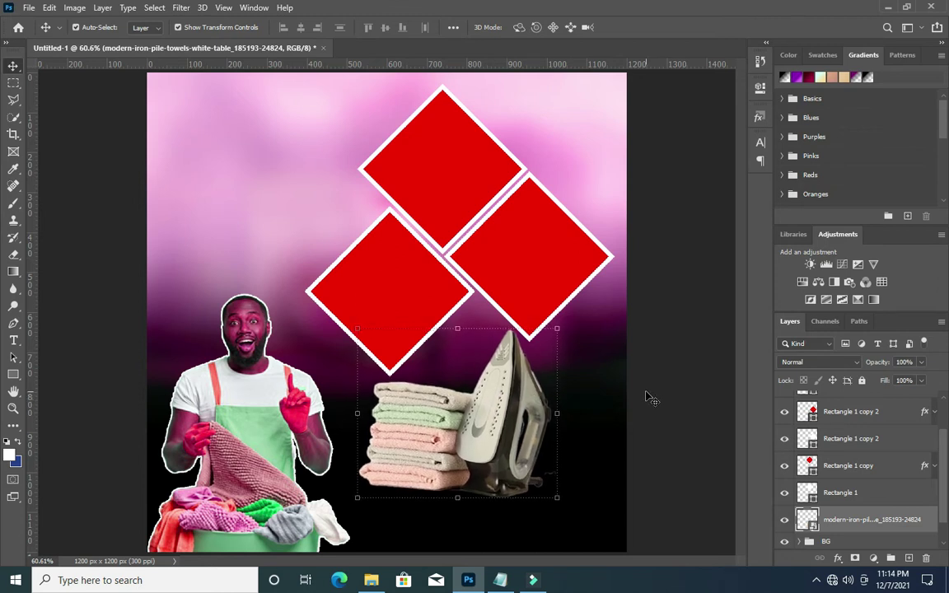
left_click(668, 374)
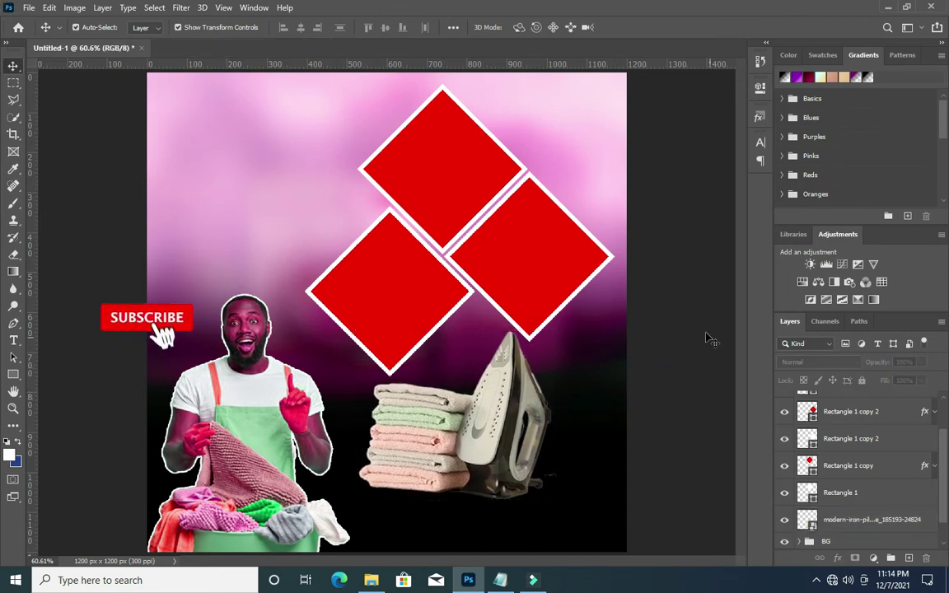
left_click(396, 300)
Place the folded-towels photo, scaled down and positioned over the left diamond
left_click(371, 580)
left_click(302, 239)
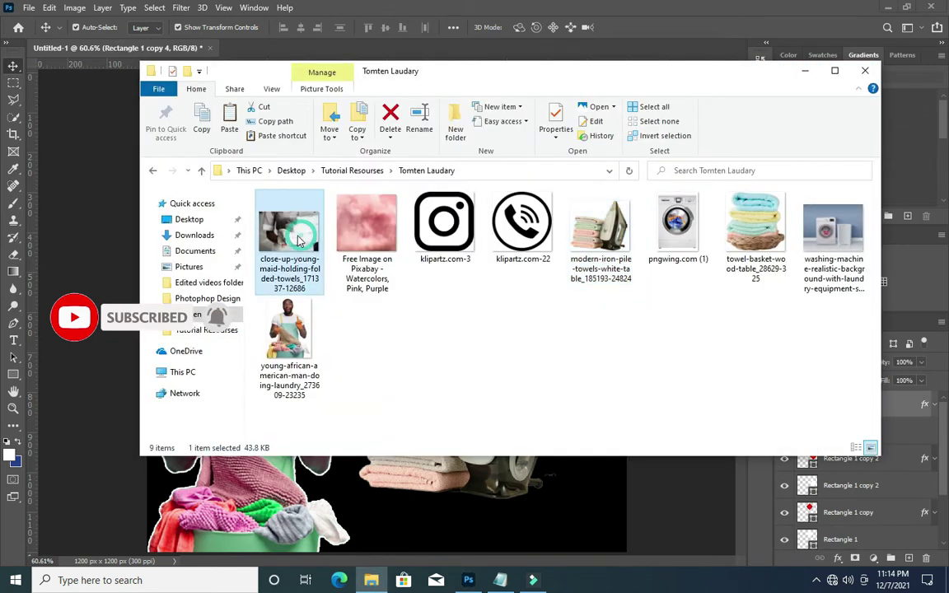
left_click_drag(314, 275, 359, 268)
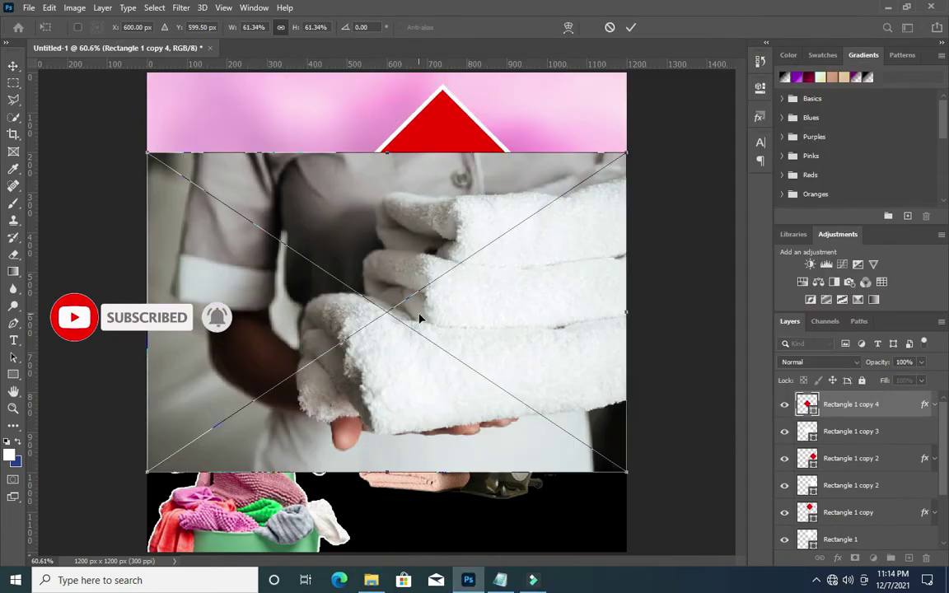
left_click_drag(626, 153, 336, 324)
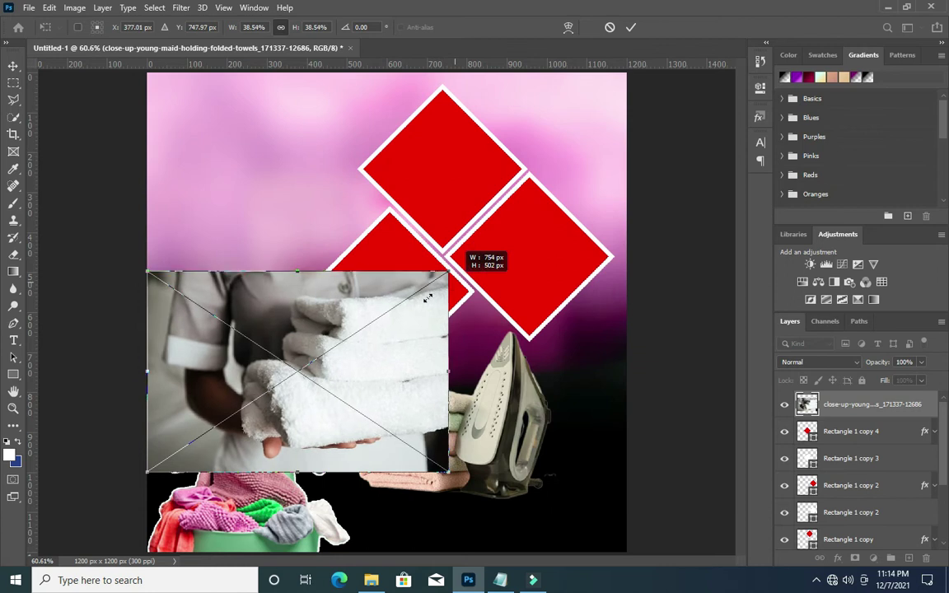
left_click_drag(324, 373, 414, 279)
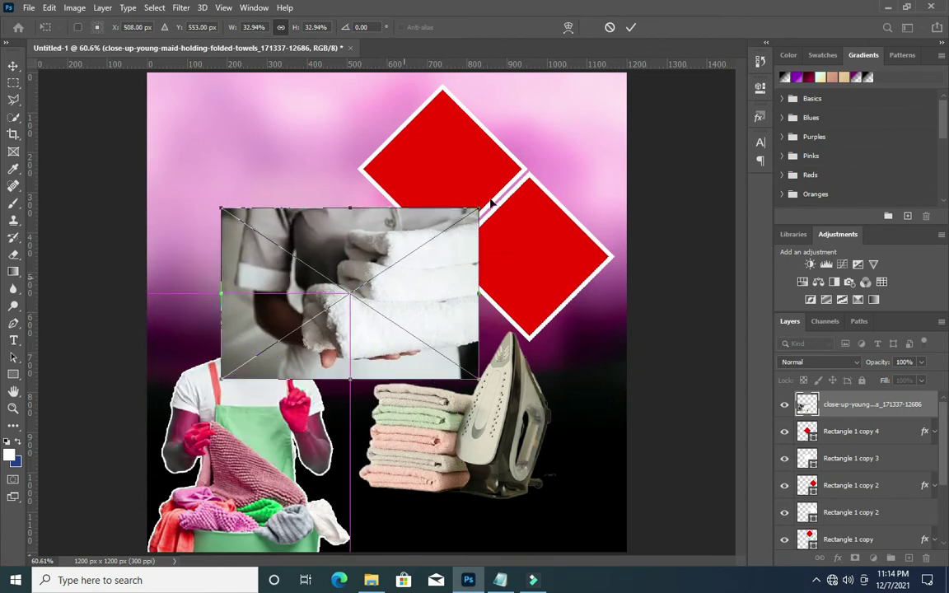
left_click(636, 29)
Clip the folded-towels photo into the left diamond with Create Clipping Mask
right_click(840, 403)
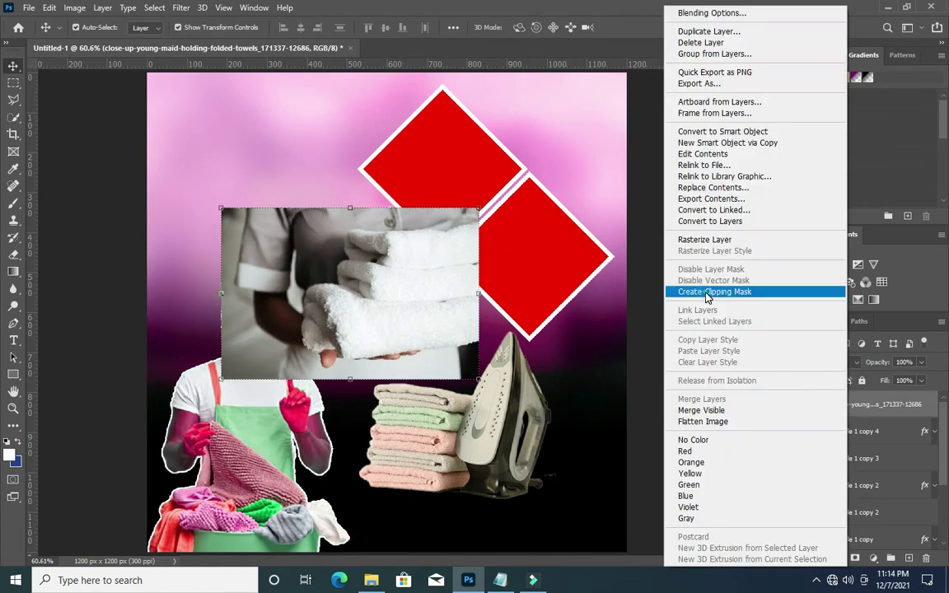
left_click(824, 293)
left_click(531, 270)
left_click(372, 580)
Place the towel-basket photo and scale it to 26.63% over the right diamond
mouse_move(763, 335)
left_mouse_down()
mouse_move(475, 587)
mouse_move(476, 249)
left_mouse_up()
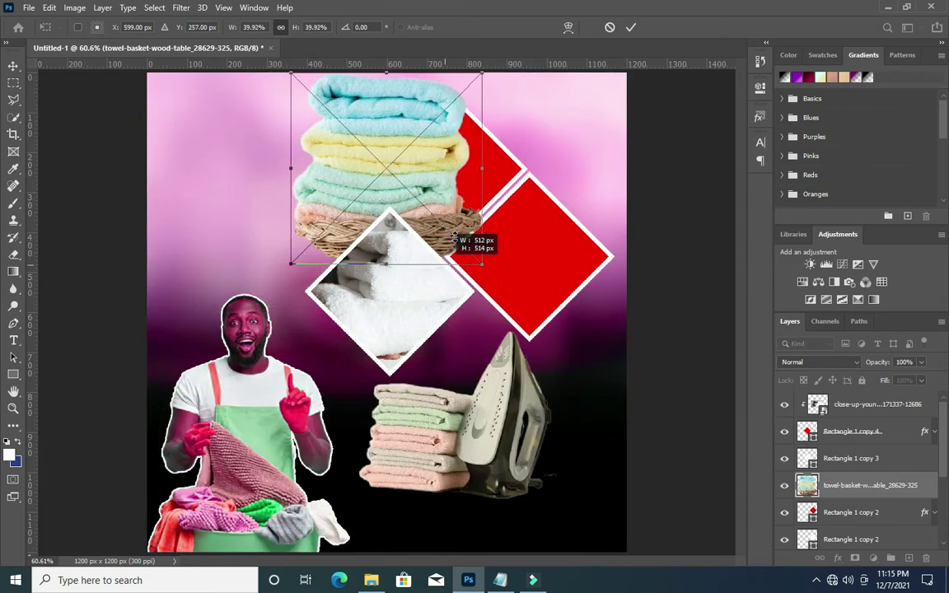
left_click_drag(441, 332, 416, 176)
left_click_drag(390, 210, 391, 243)
left_click_drag(370, 125, 554, 247)
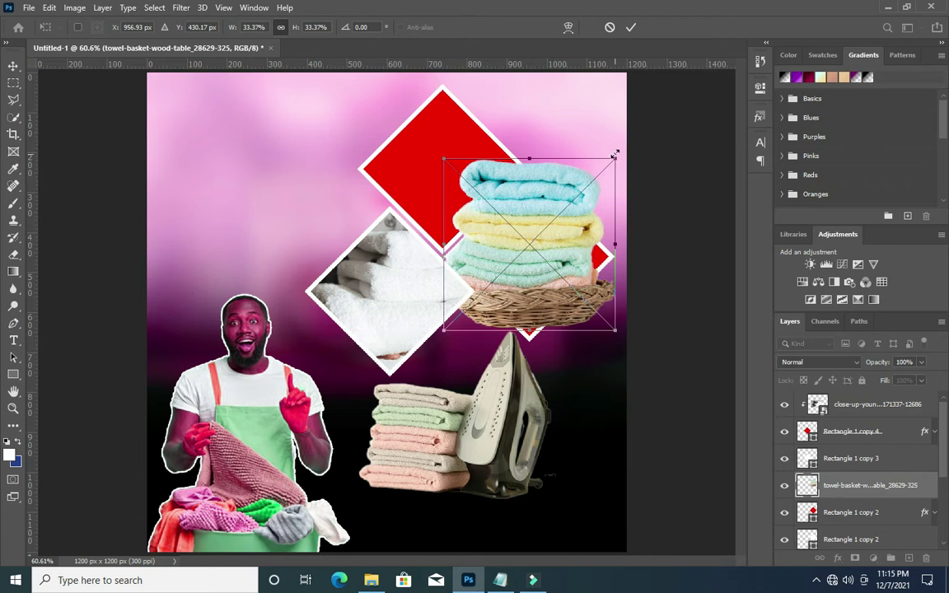
left_click_drag(614, 154, 580, 193)
left_click_drag(542, 260, 556, 255)
Clip the towel-basket photo into the right diamond with Create Clipping Mask
right_click(778, 485)
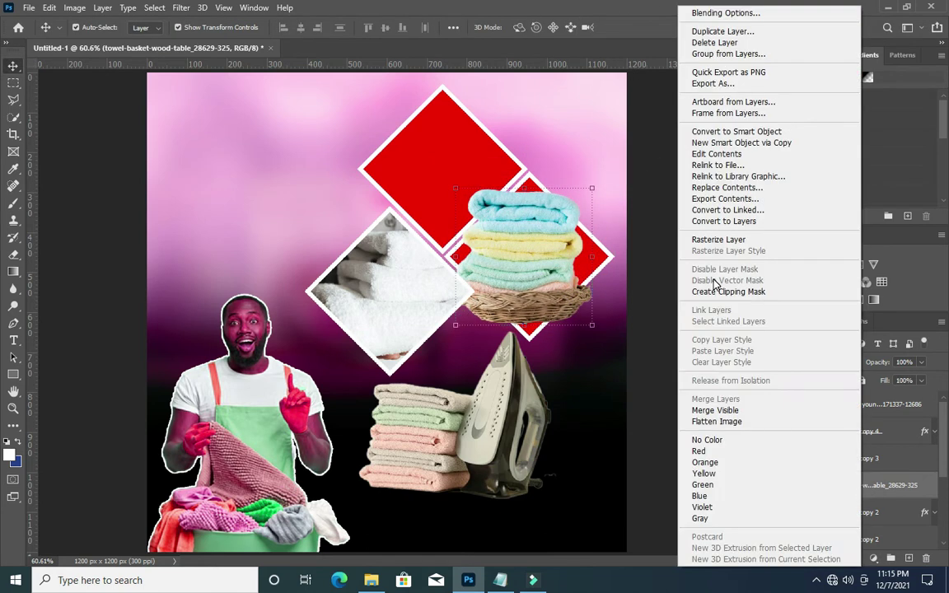
left_click(708, 290)
double_click(808, 512)
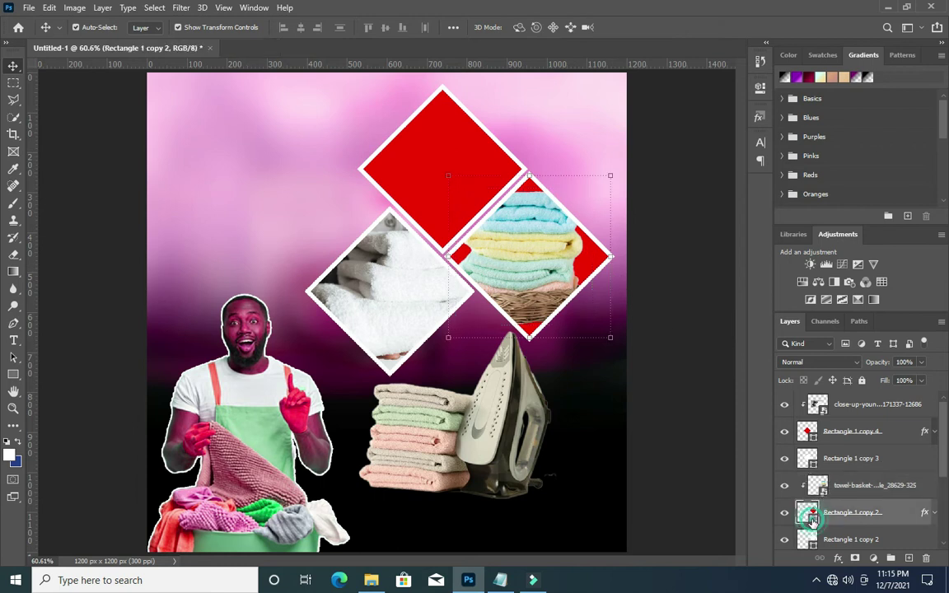
Set the right diamond's fill to a light blue sampled from the towels
left_click(549, 210)
left_click(887, 150)
scroll(511, 239, "up", 2)
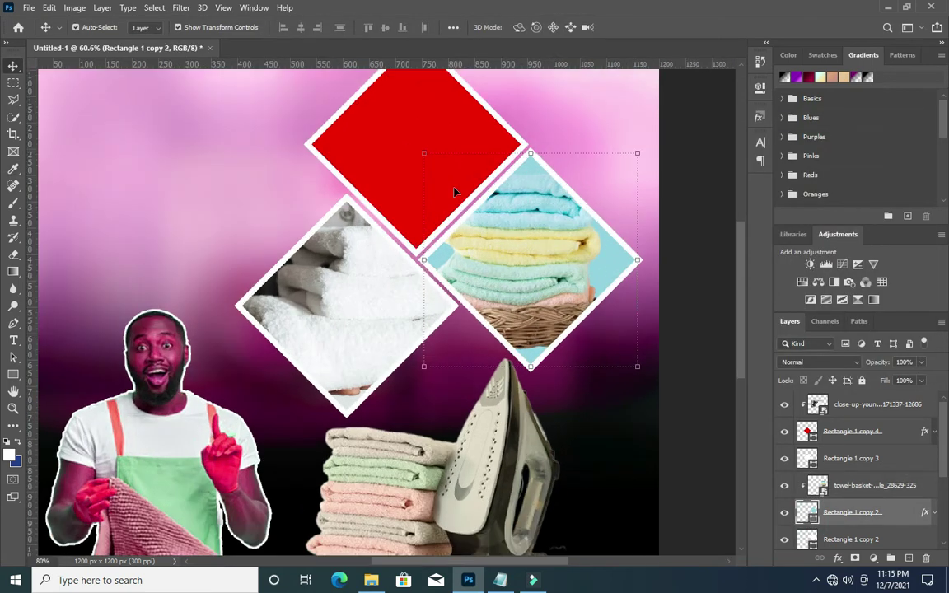
left_click_drag(422, 154, 424, 151)
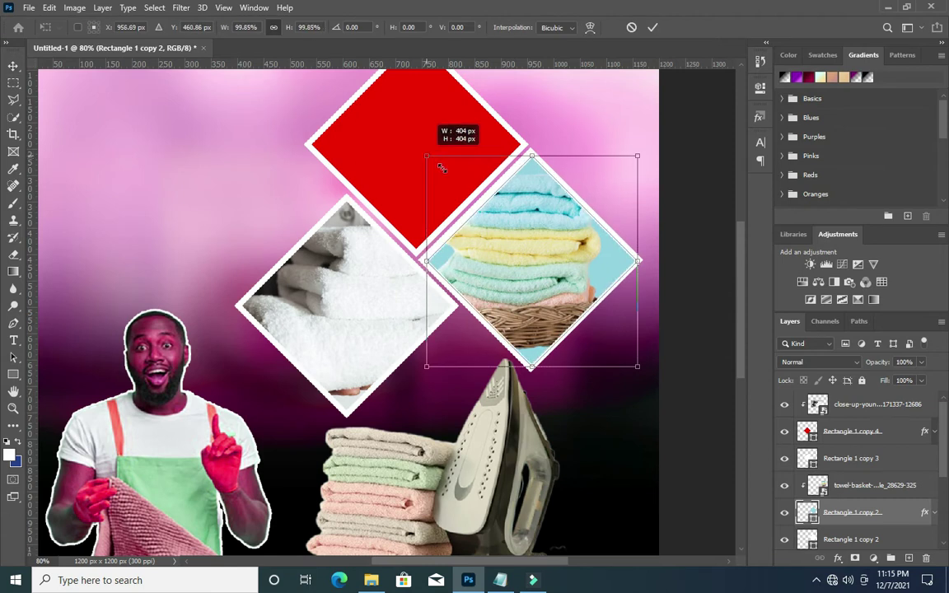
left_click(655, 30)
Shrink the towel-basket photo to 24.26% so it fits inside the right diamond
left_click(548, 281)
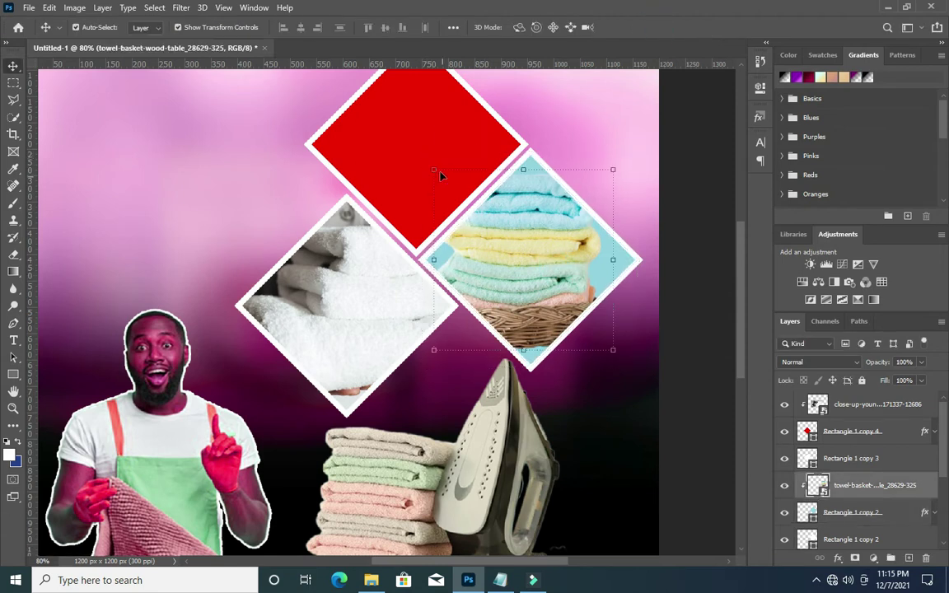
left_click_drag(432, 169, 463, 182)
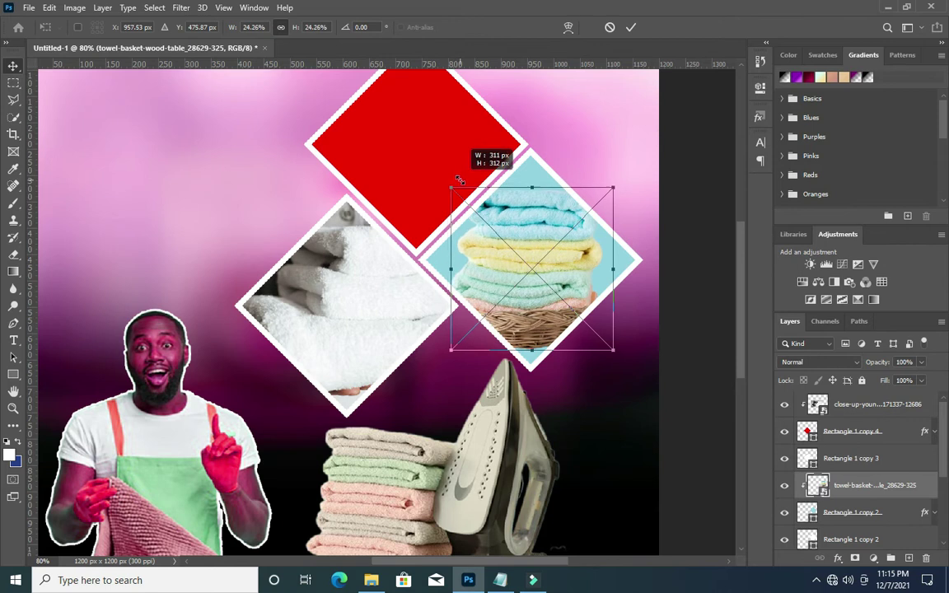
left_click(630, 27)
key("ctrl+0")
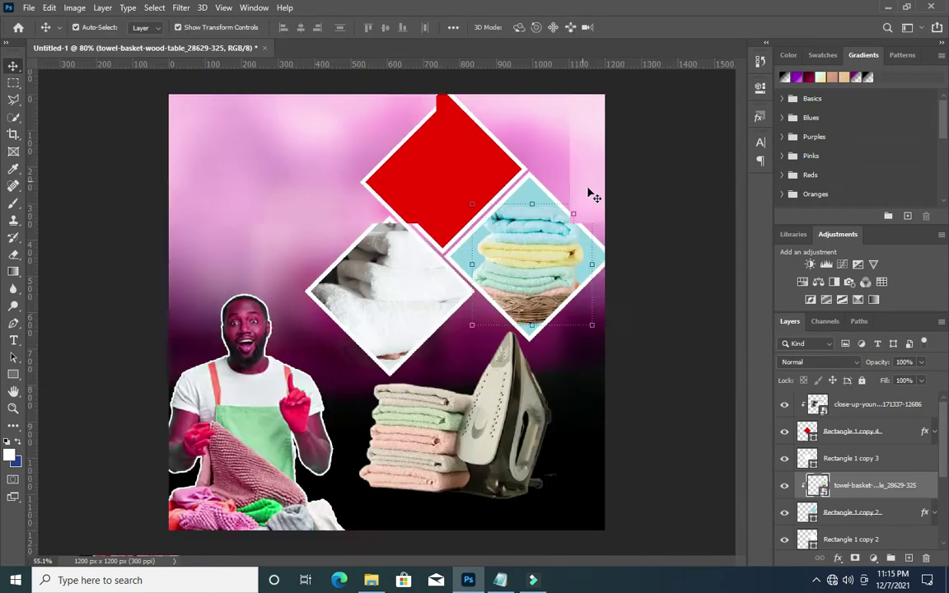
scroll(495, 255, "up", 4)
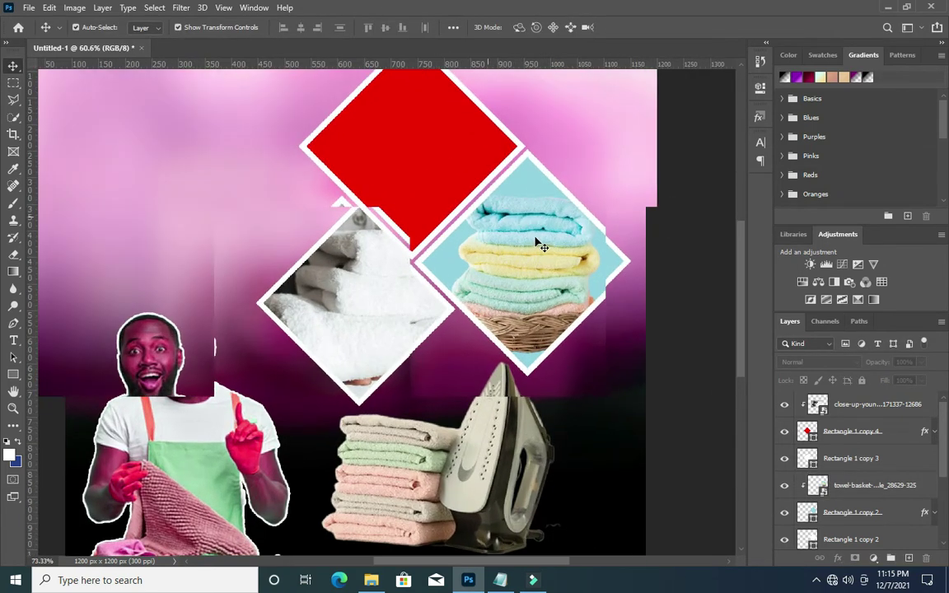
left_click(841, 433)
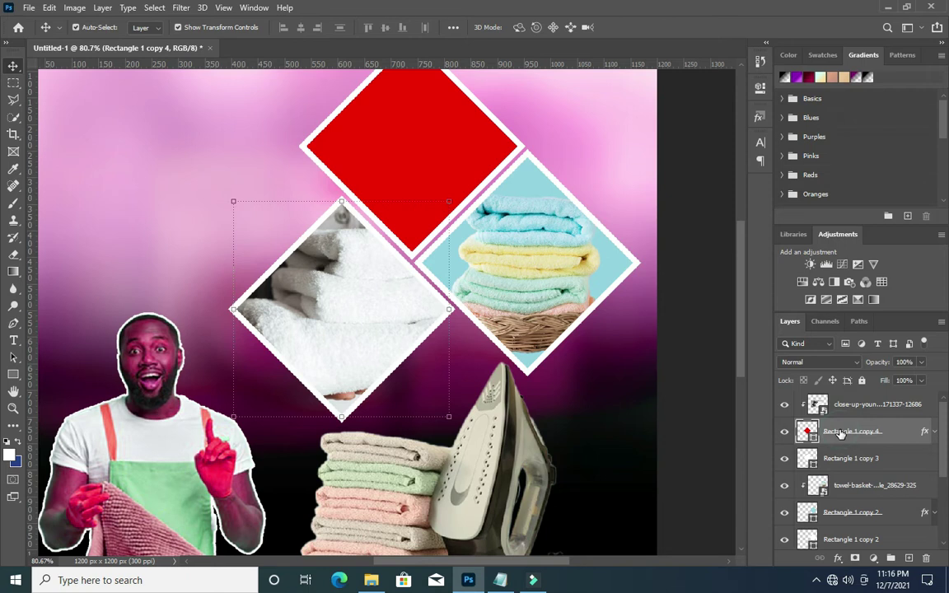
left_click(844, 486)
left_click(852, 512)
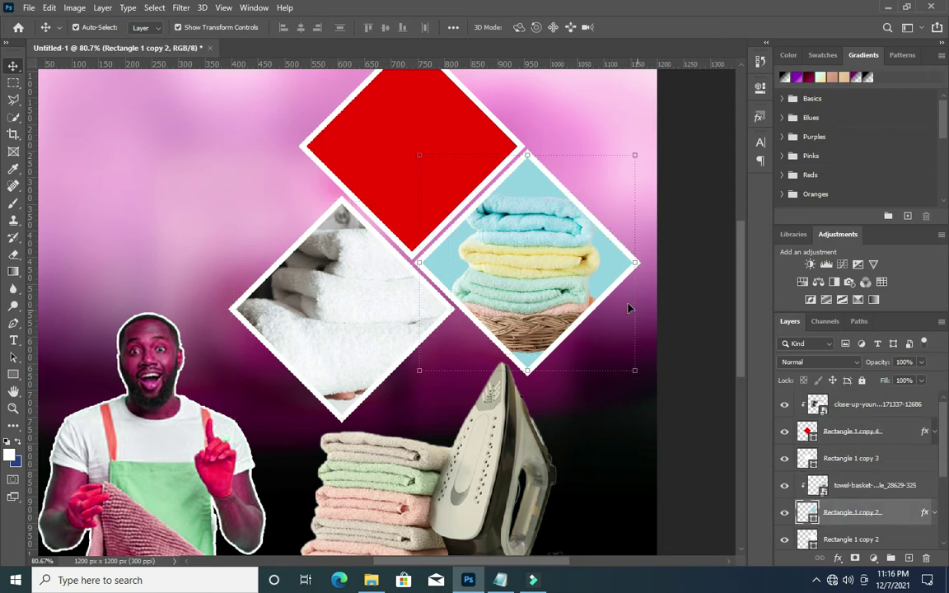
scroll(627, 259, "up", 2)
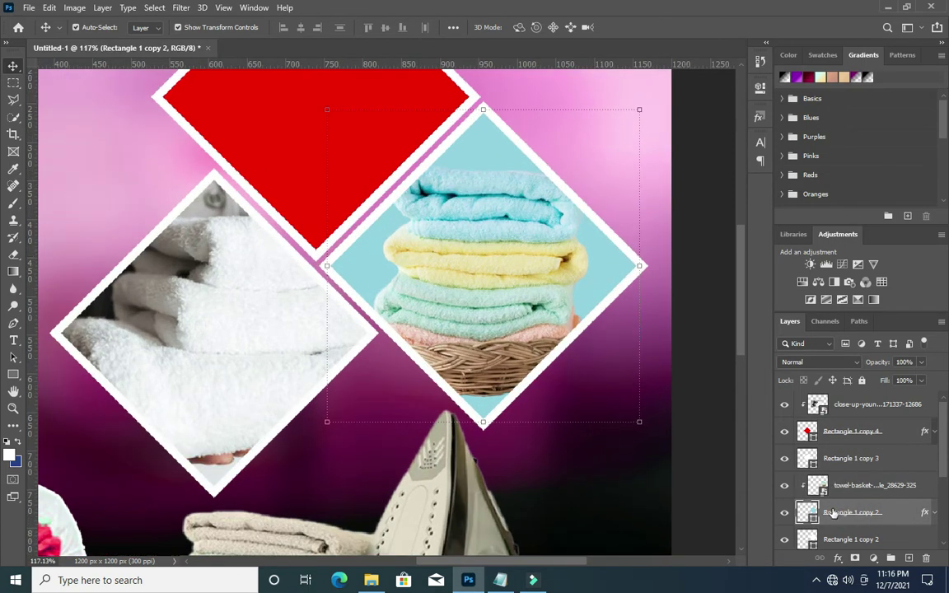
Add a 3 px inside Stroke to the right diamond, red sampled from the top diamond
left_click(838, 558)
left_click(852, 403)
left_click_drag(653, 180, 798, 215)
left_click(820, 280)
left_click(818, 282)
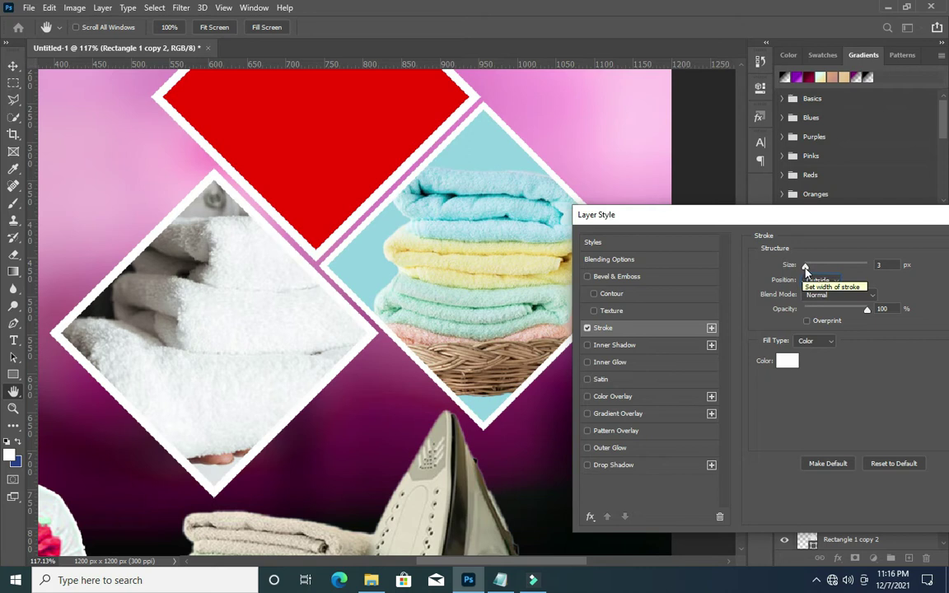
left_click(786, 363)
left_click(328, 100)
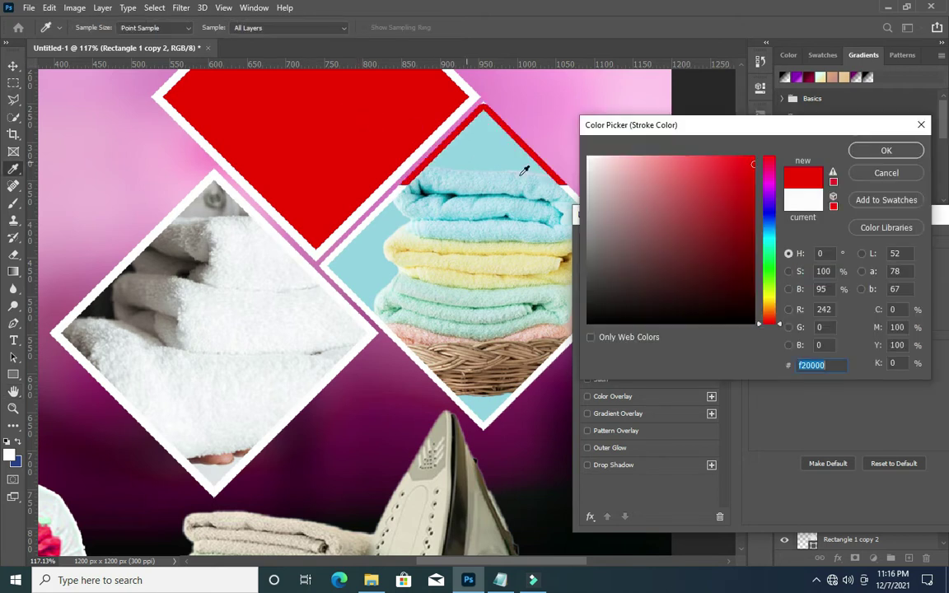
left_click(885, 152)
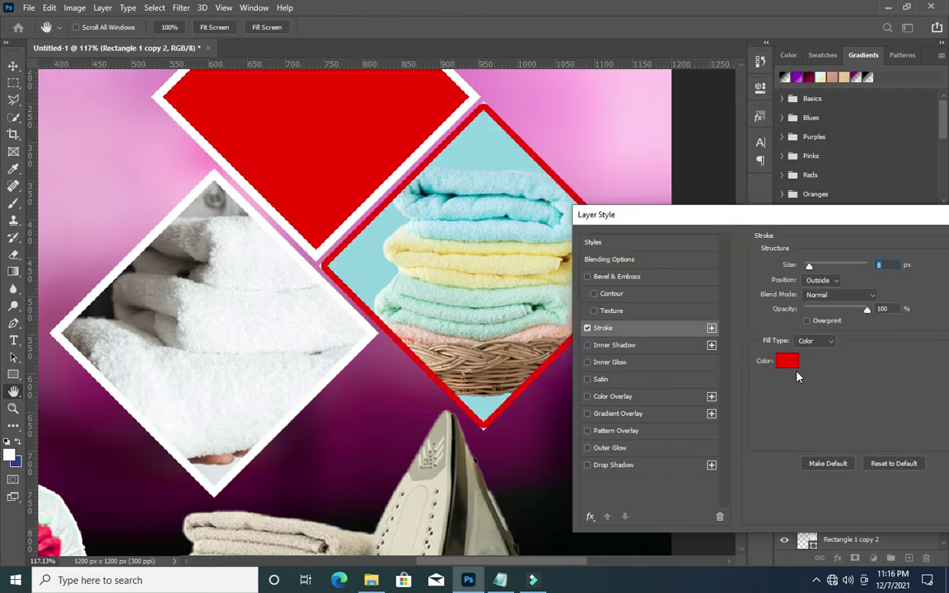
left_click(828, 286)
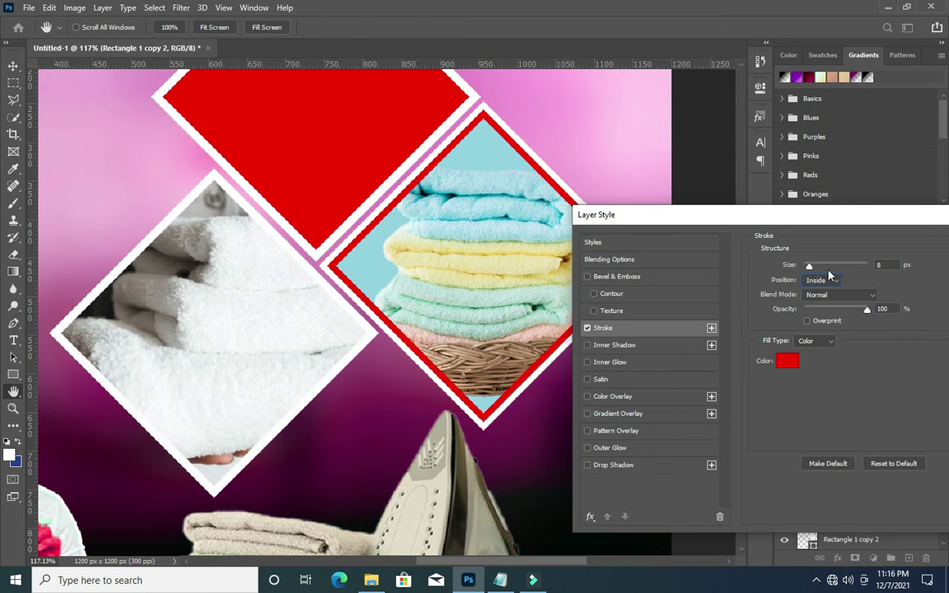
type("3")
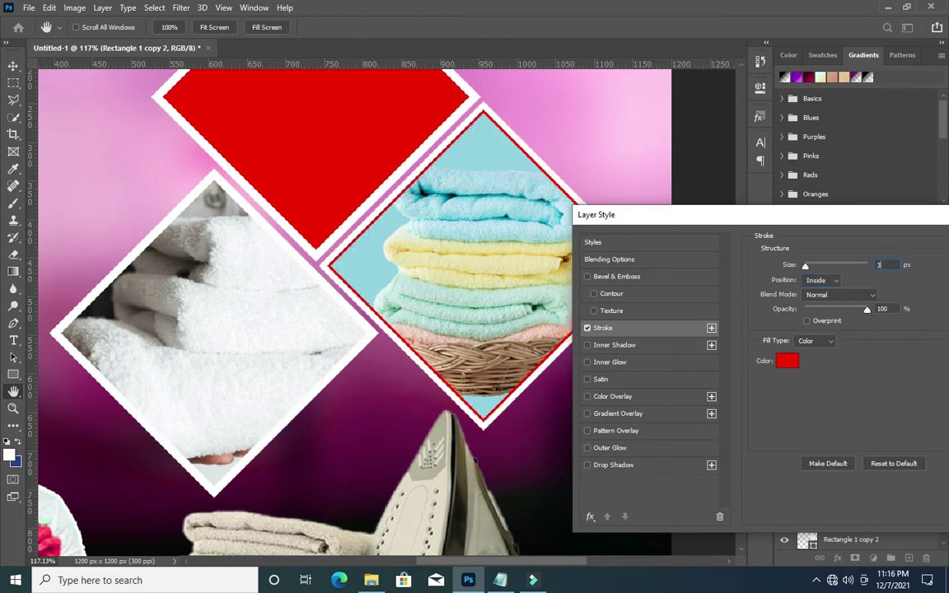
key("Return")
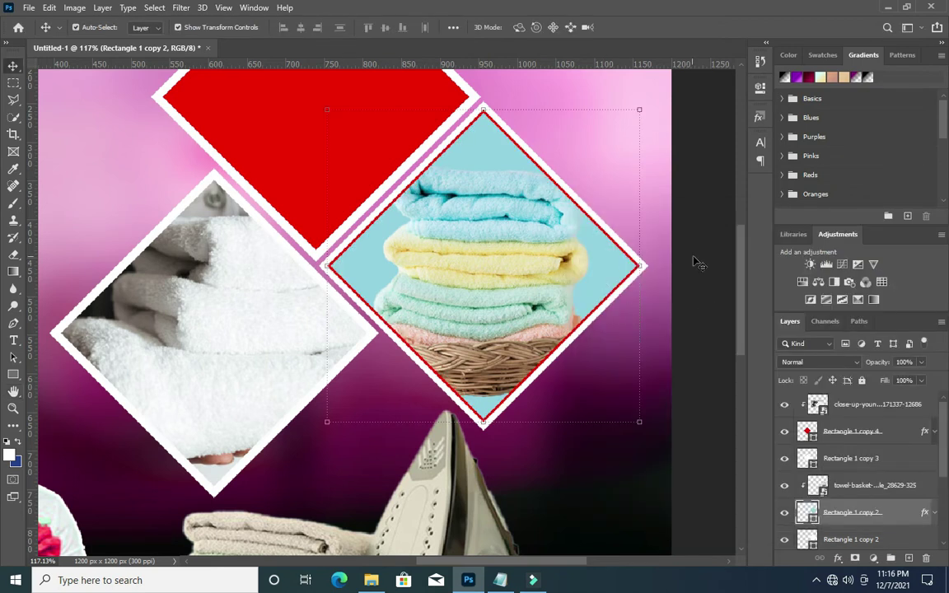
scroll(467, 251, "down", 2)
scroll(375, 172, "down", 1)
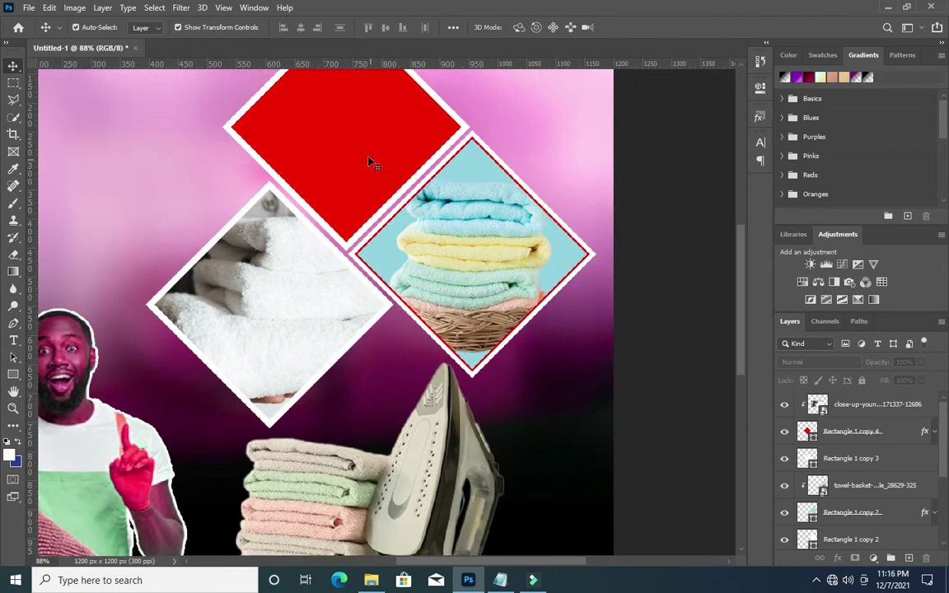
Add a 3 px red (f20000) inside stroke to the left white-towel diamond
scroll(461, 224, "down", 1)
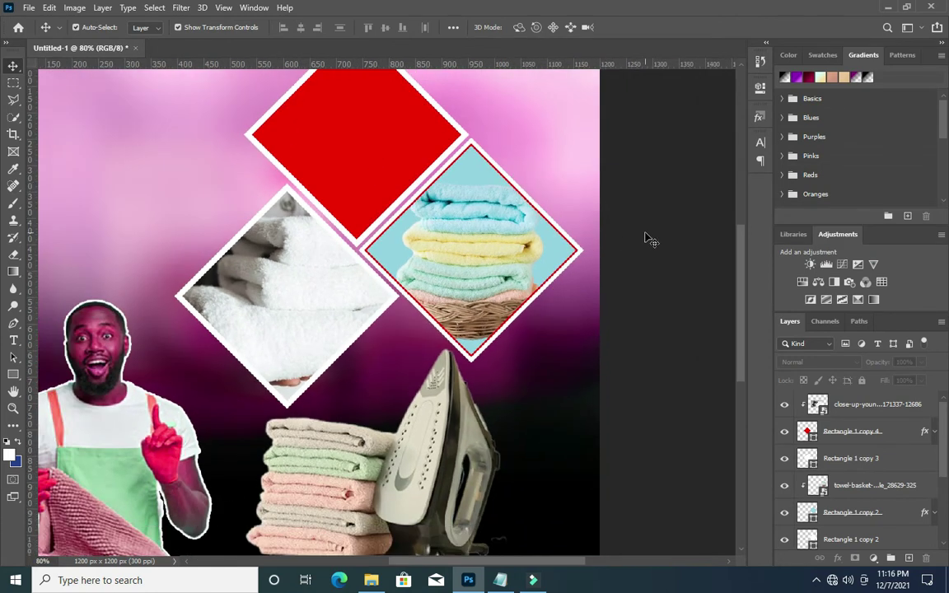
left_click(305, 270)
left_click(813, 439)
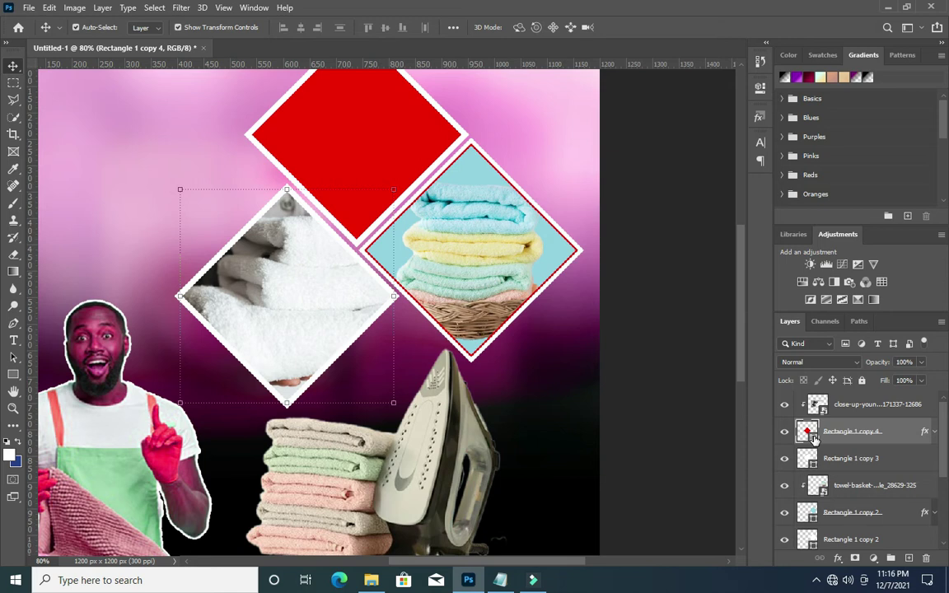
double_click(814, 440)
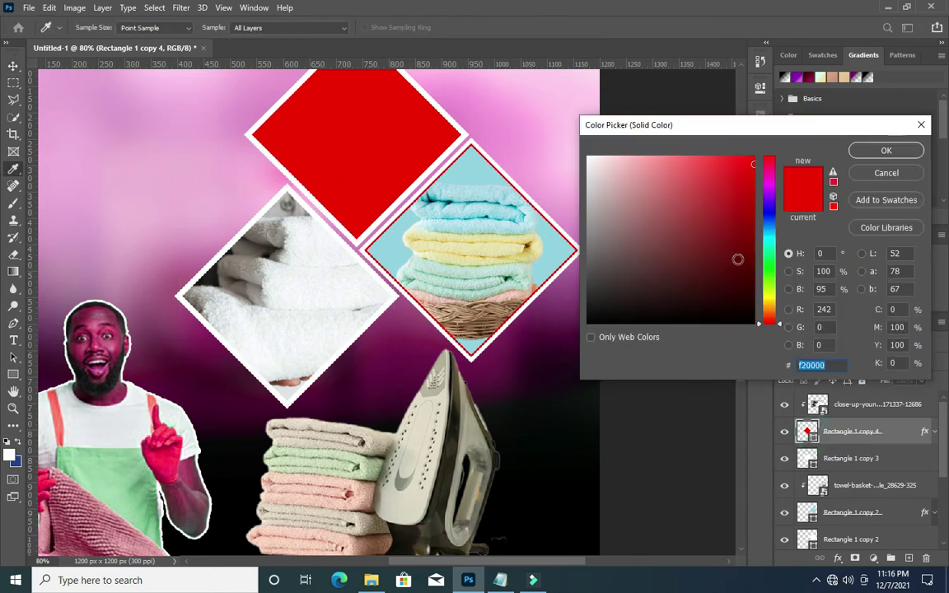
key("Return")
left_click(837, 561)
left_click(644, 413)
left_click(642, 360)
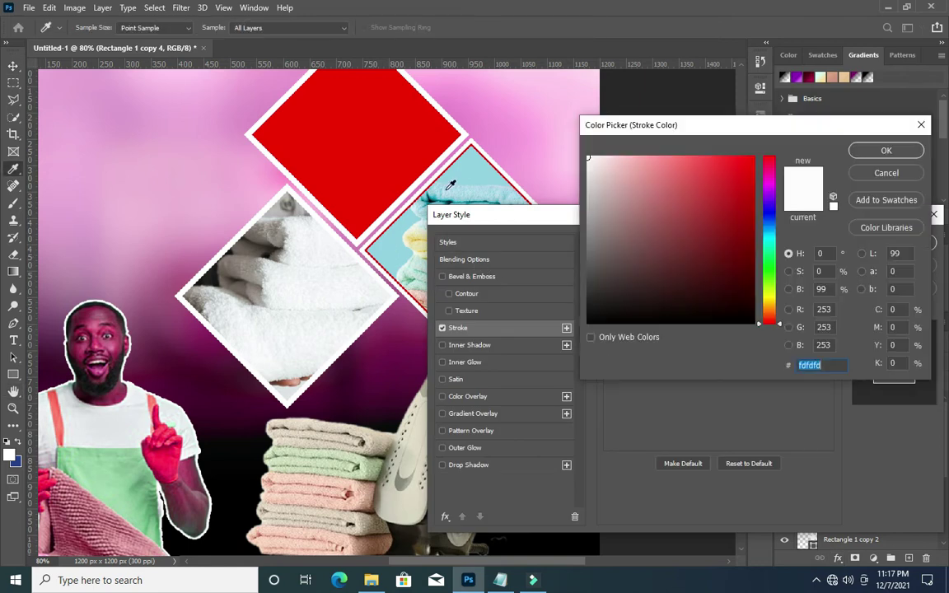
left_click(886, 151)
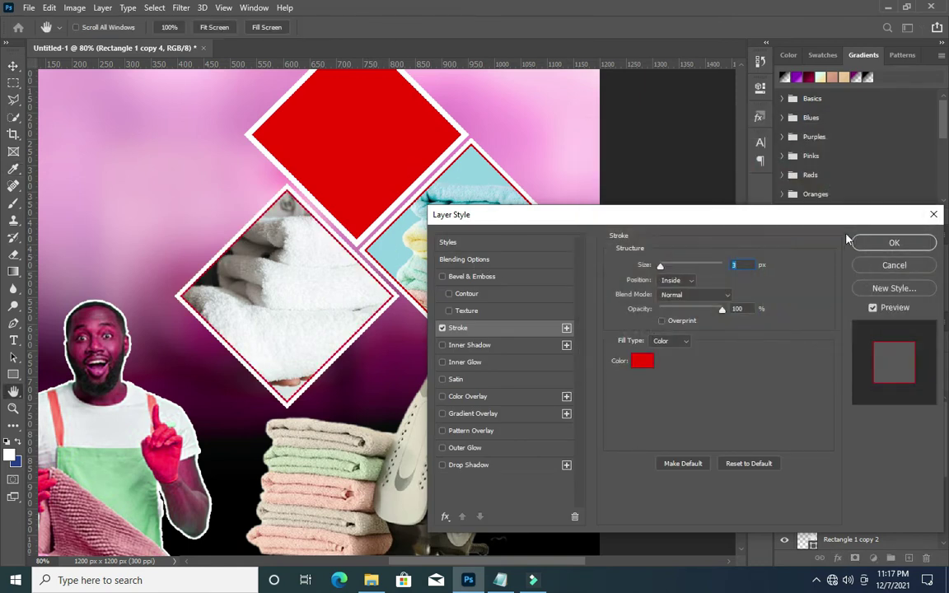
left_click(906, 211)
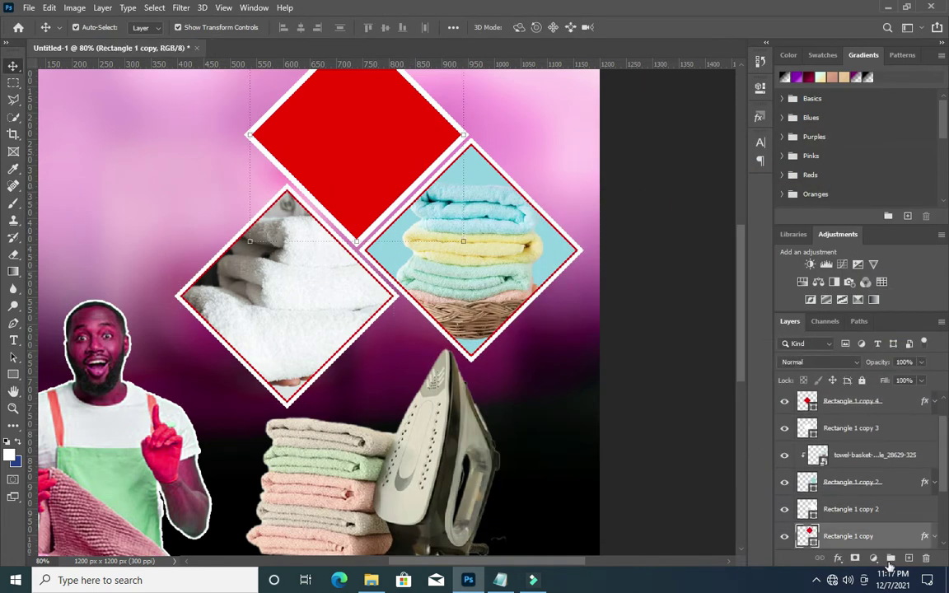
Give the top diamond the same red stroke, sampling red from the canvas
left_click(837, 561)
left_click(791, 463)
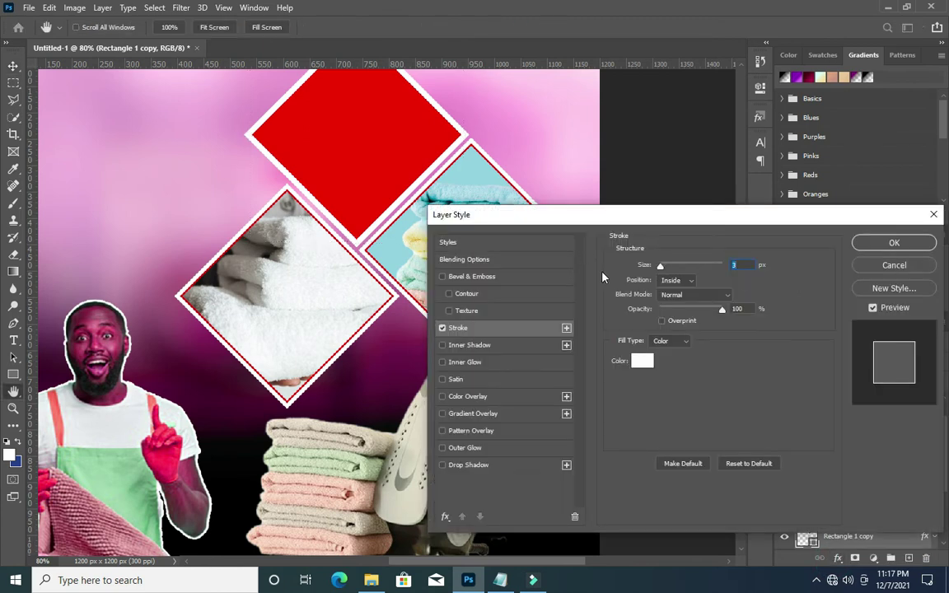
left_click(642, 360)
left_click(333, 155)
left_click(887, 151)
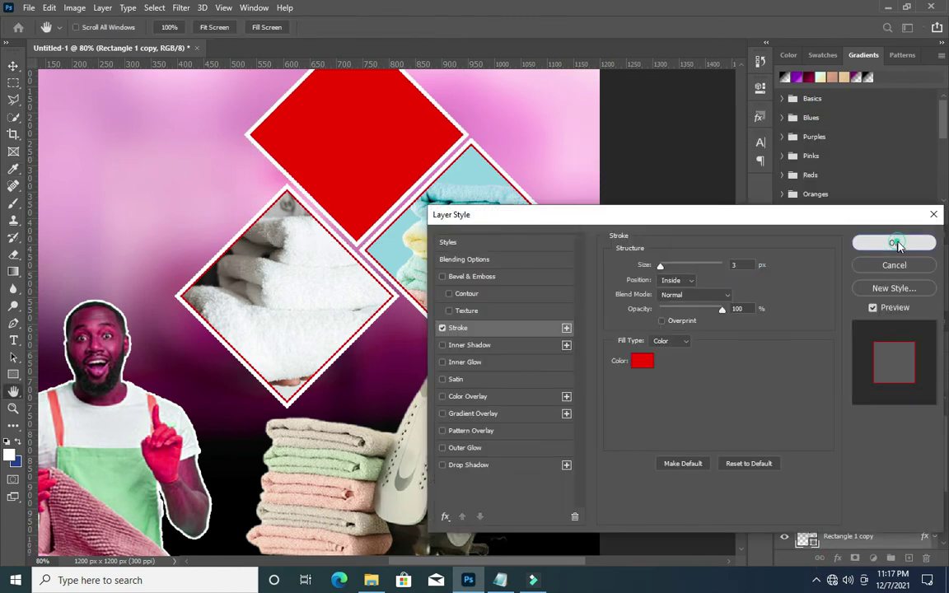
left_click(890, 244)
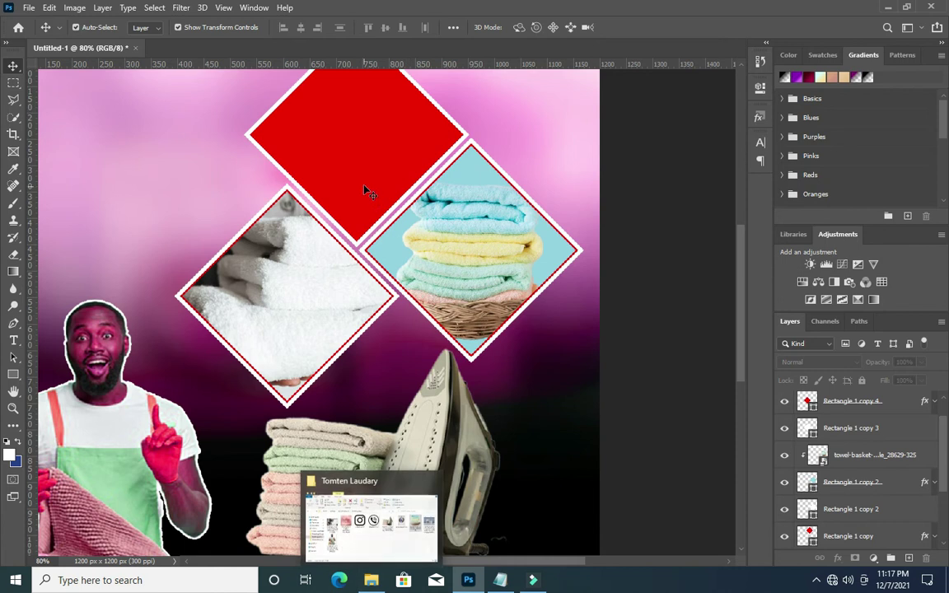
Place the pngwing.com (1) washing machine at the poster's top centre, scaled to about 10.6%
left_click(327, 166)
left_click(371, 580)
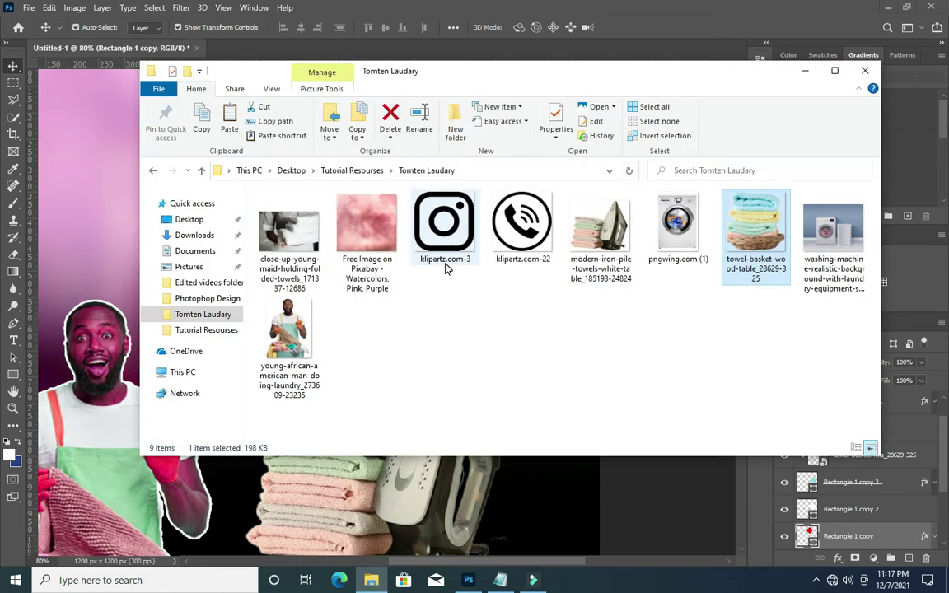
left_click(678, 224)
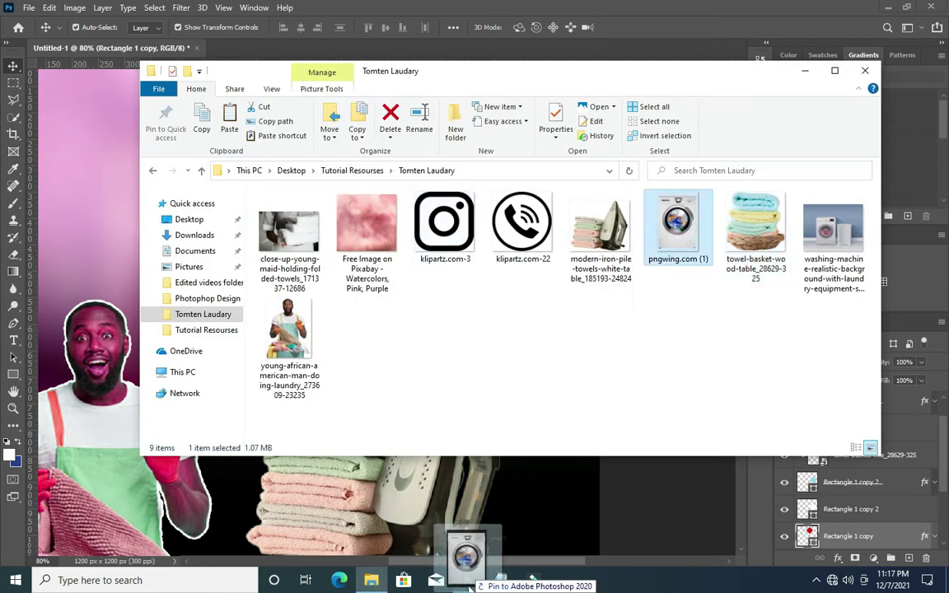
left_click(468, 580)
left_click_drag(421, 173, 420, 174)
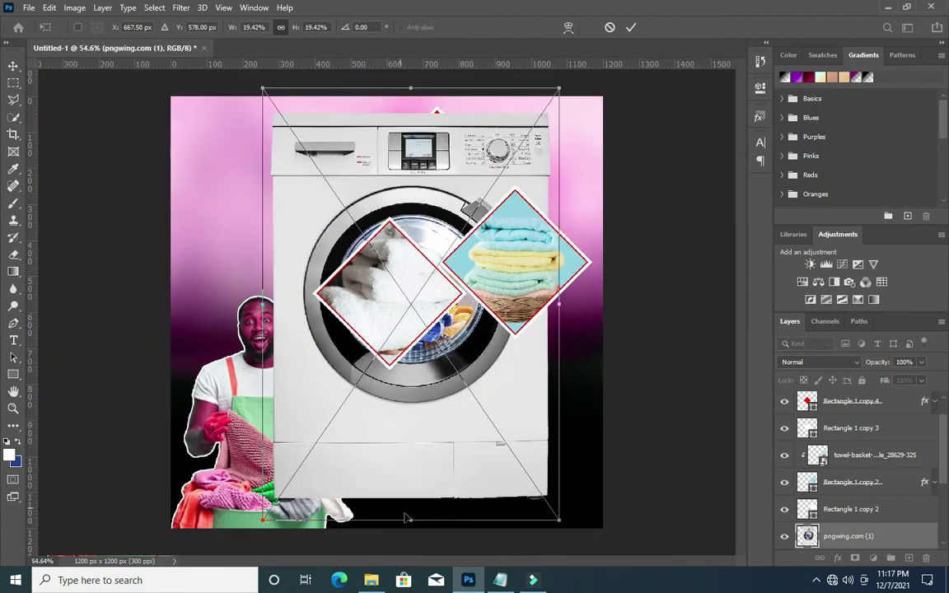
mouse_move(409, 519)
left_mouse_down()
mouse_move(416, 329)
mouse_move(445, 239)
mouse_move(494, 169)
mouse_move(461, 124)
left_mouse_up()
scroll(445, 239, "up", 2)
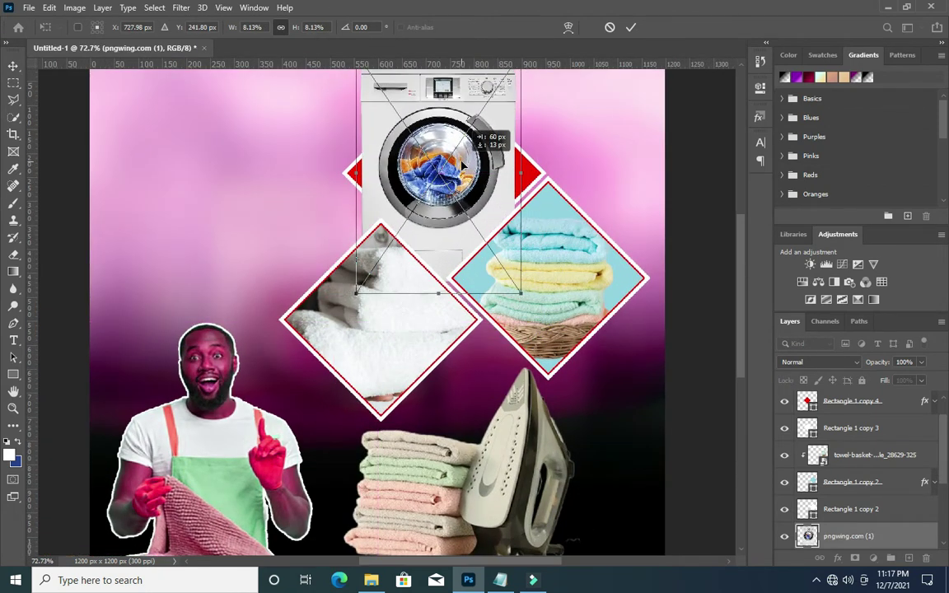
mouse_move(438, 247)
left_mouse_down()
mouse_move(437, 324)
mouse_move(455, 356)
mouse_move(445, 367)
left_mouse_up()
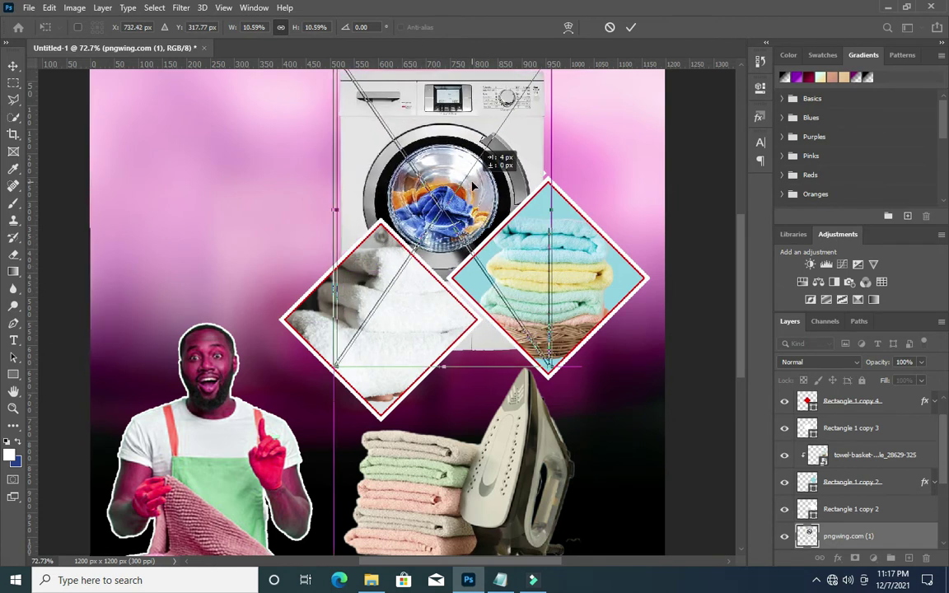
left_click(630, 27)
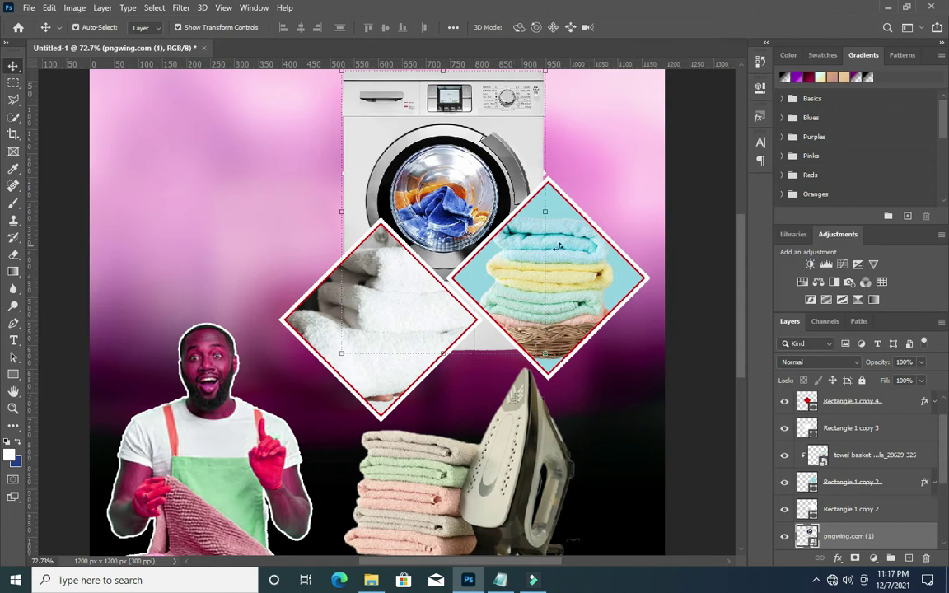
Clip the washing-machine image into the top diamond
scroll(847, 511, "down", 3)
right_click(848, 455)
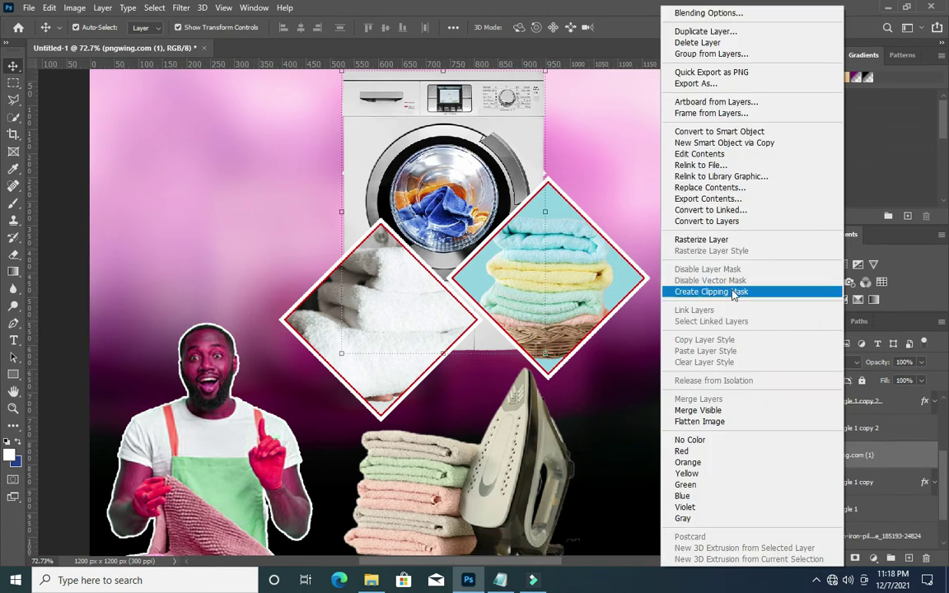
left_click(716, 293)
Reposition the washing machine and shrink it to about 8.94% within the diamond
scroll(438, 199, "up", 1)
mouse_move(356, 211)
left_mouse_down()
mouse_move(447, 139)
mouse_move(481, 180)
left_mouse_up()
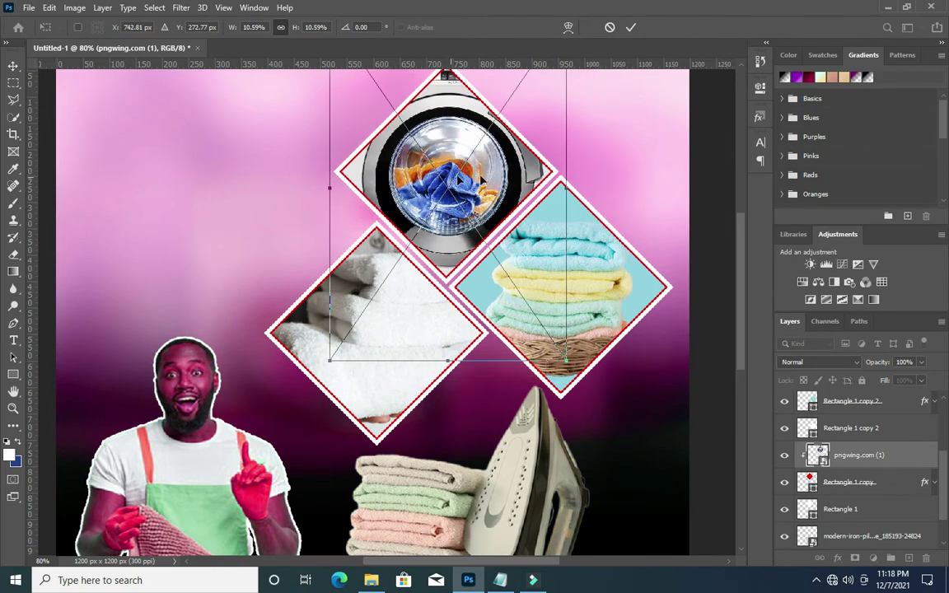
left_click_drag(565, 189, 499, 172)
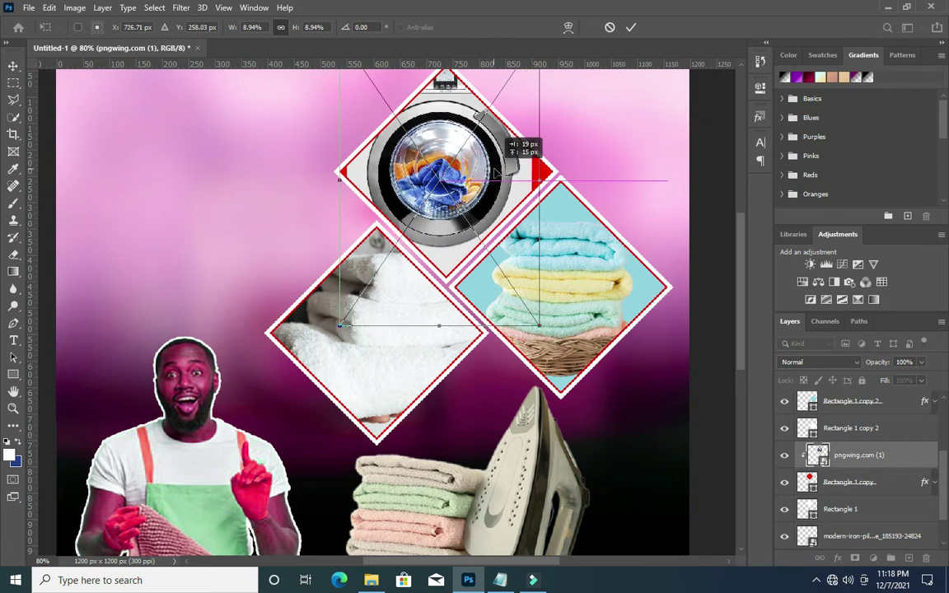
left_click(632, 27)
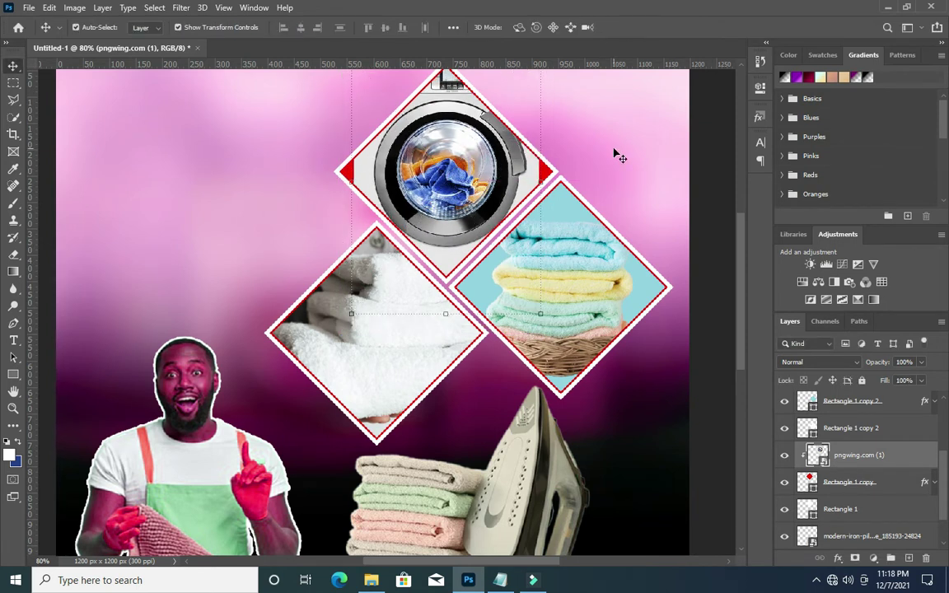
scroll(471, 184, "up", 1)
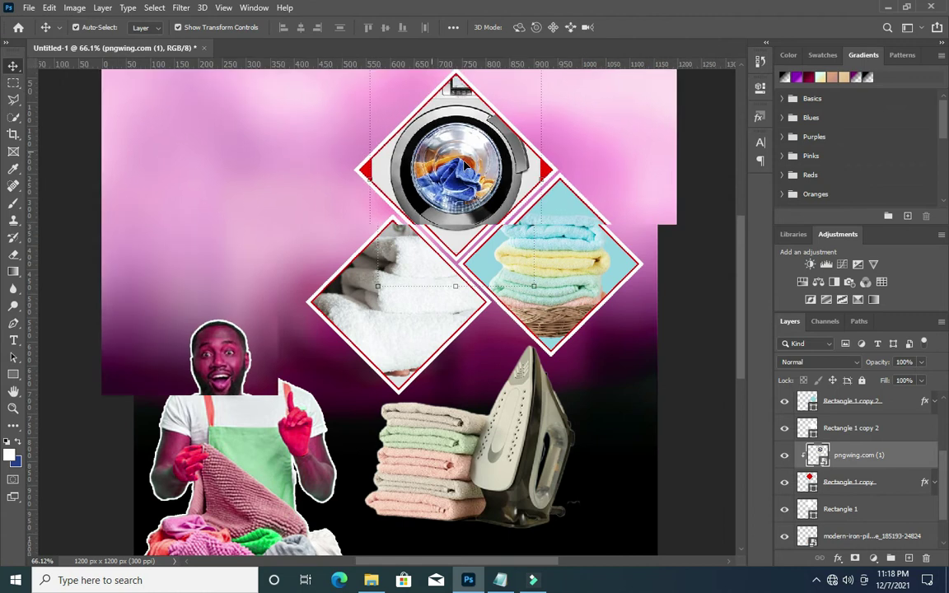
Change the top diamond's backing fill from red to light grey #e5e5e5
double_click(810, 482)
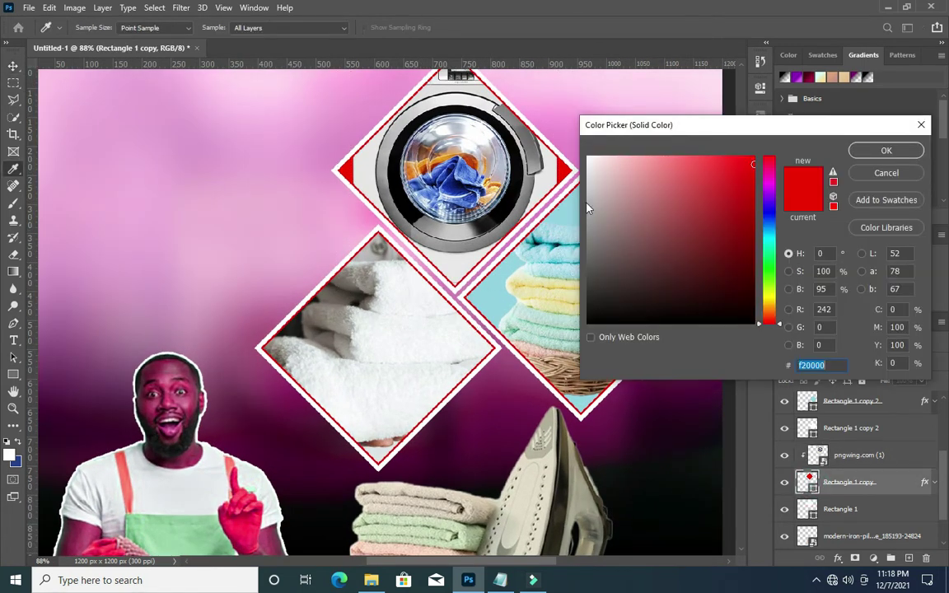
left_click(554, 169)
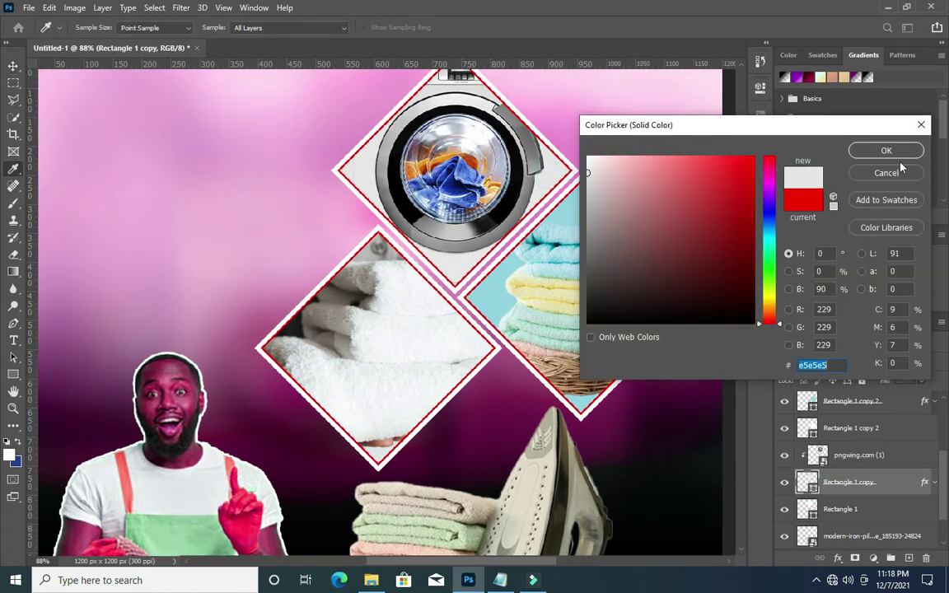
left_click(890, 151)
scroll(643, 181, "down", 2)
scroll(422, 189, "down", 1)
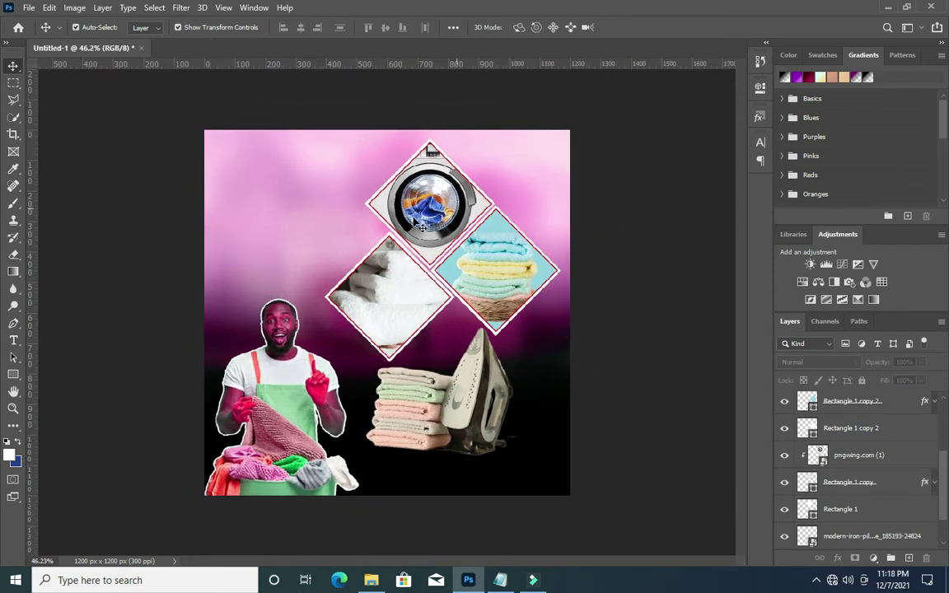
scroll(392, 234, "up", 2)
scroll(474, 222, "down", 1)
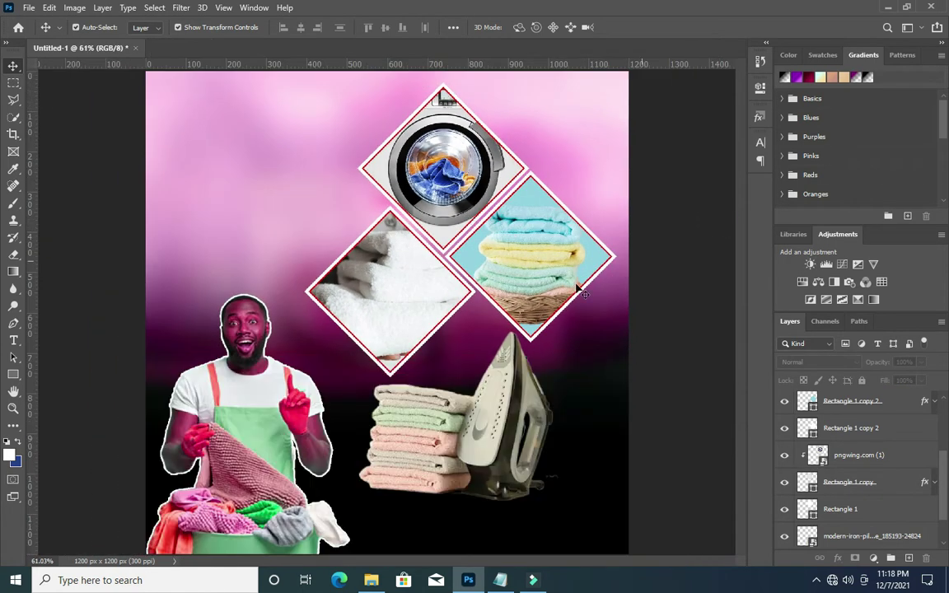
scroll(608, 278, "down", 1)
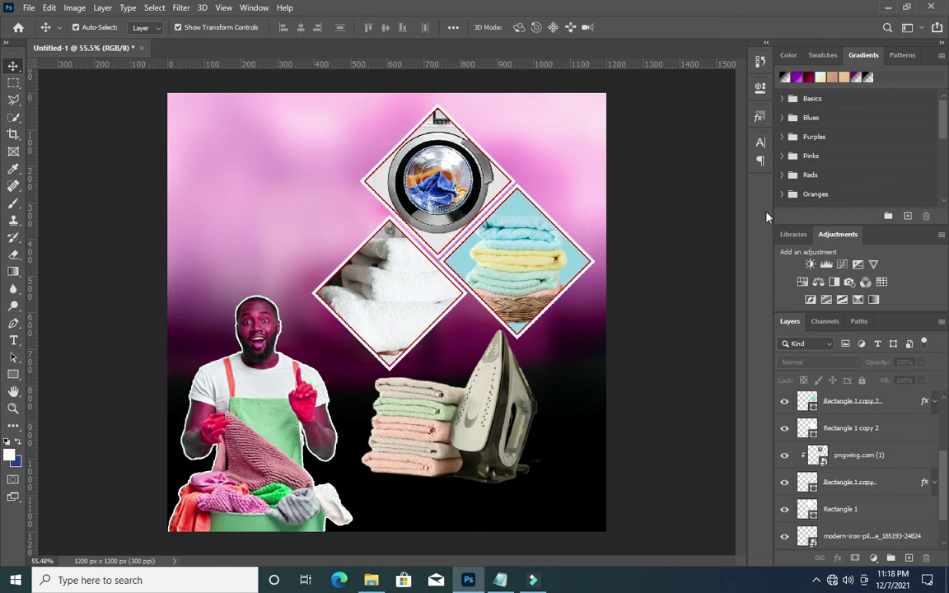
scroll(423, 330, "down", 1)
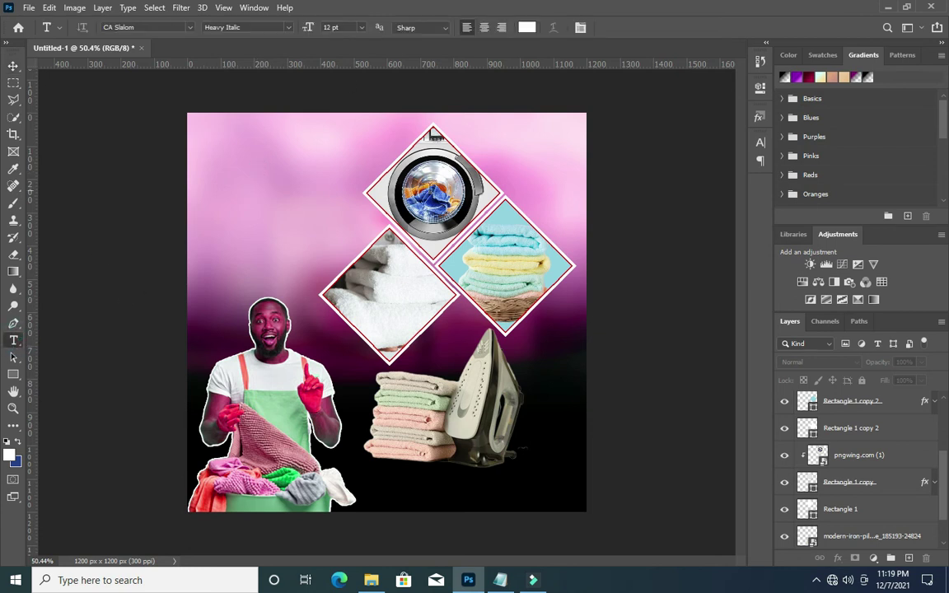
Set the text colour to magenta 922366, sampled from the poster
left_click(527, 27)
left_click_drag(742, 237, 747, 246)
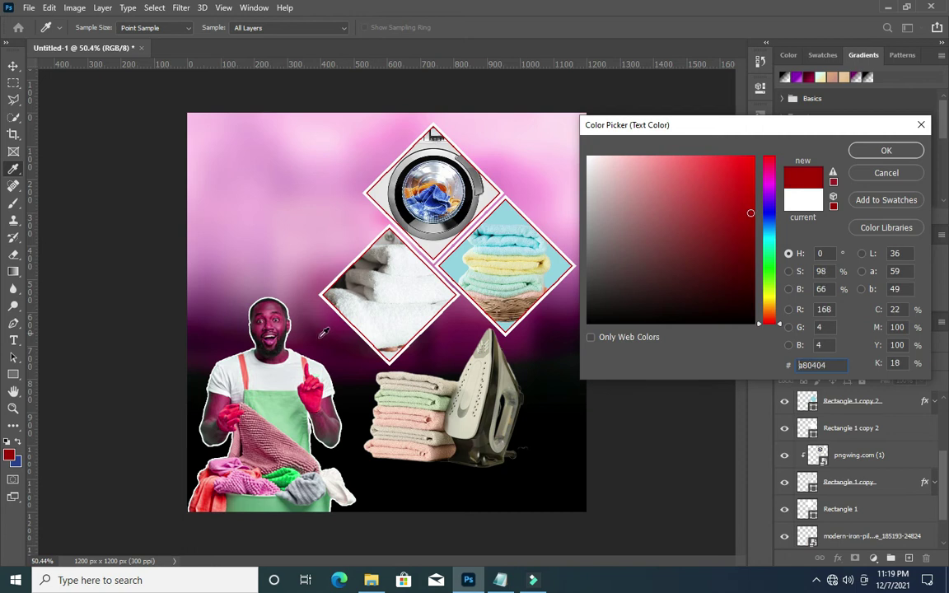
left_click(290, 281)
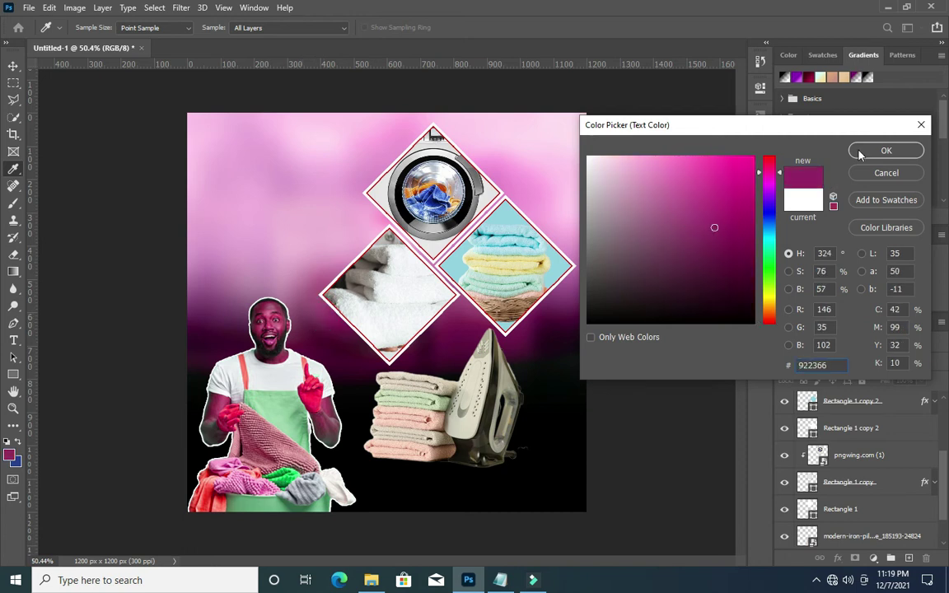
left_click(882, 150)
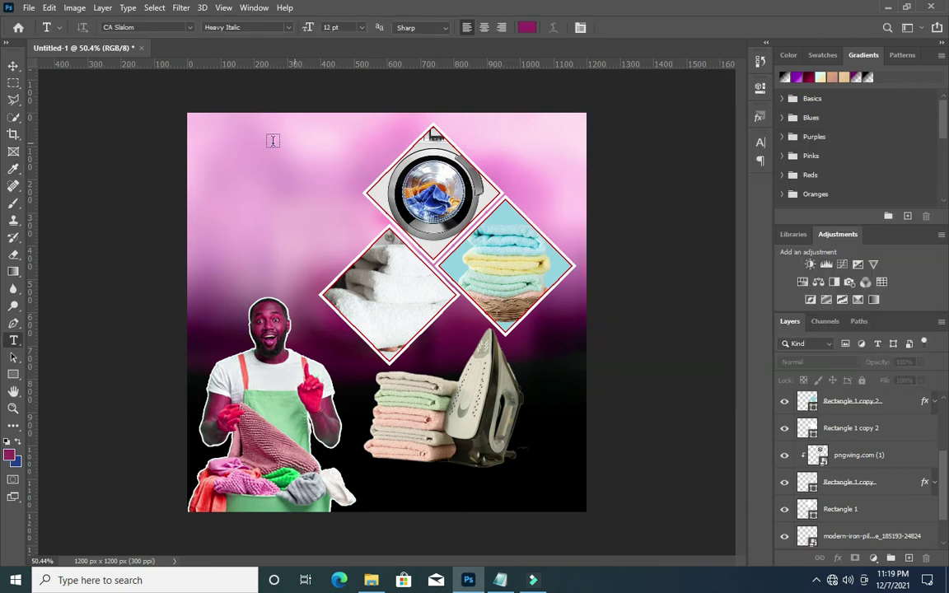
Add the pasted TOMTEN headline near the poster's top-left corner
left_click(219, 136)
key("alt+Tab")
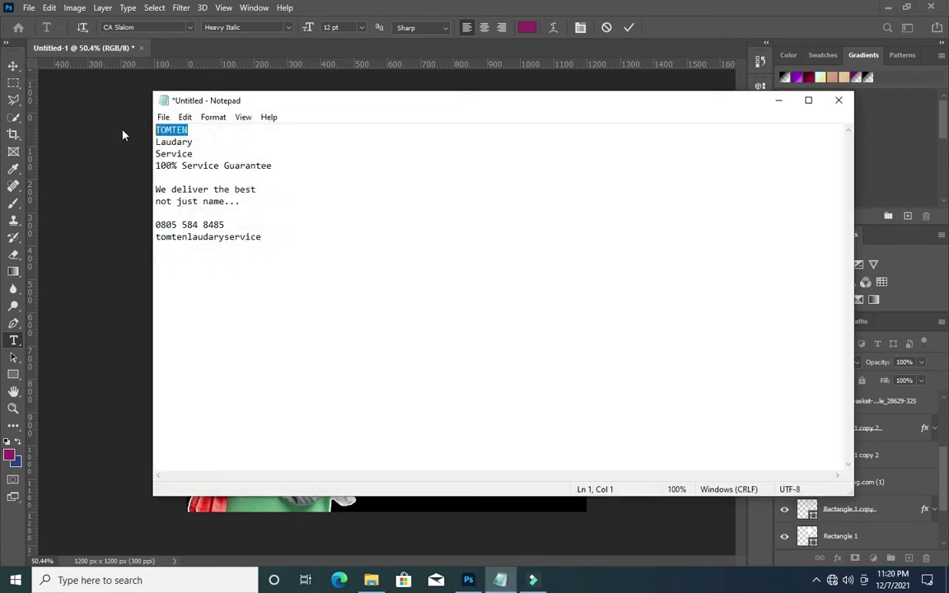
left_click(778, 103)
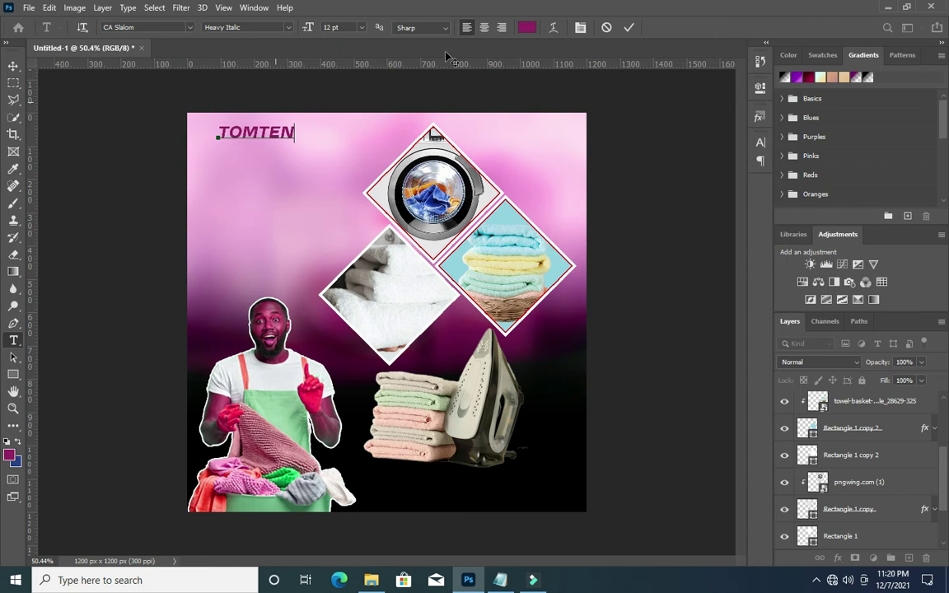
left_click(629, 31)
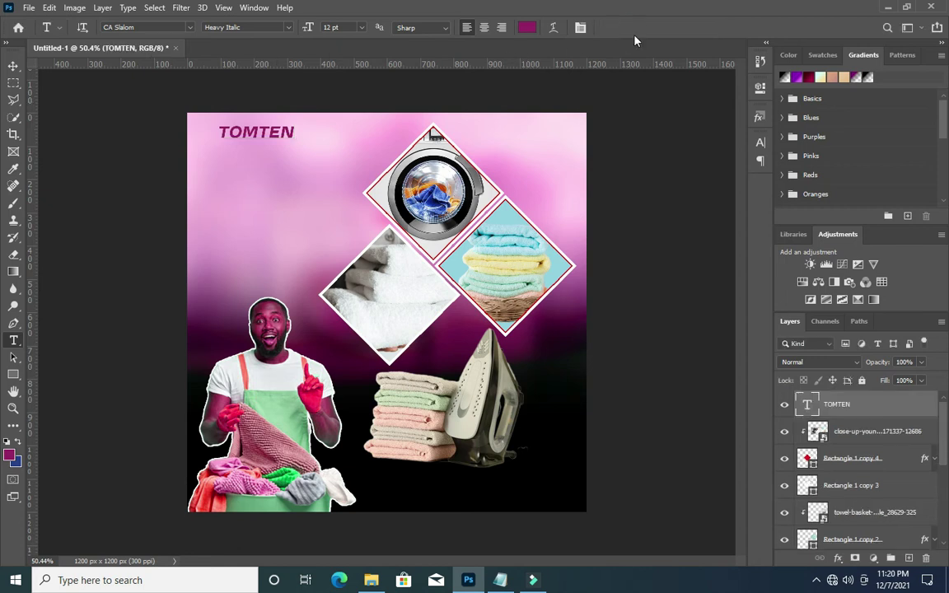
Set the TOMTEN headline font to Montserrat ExtraBold
left_click(190, 28)
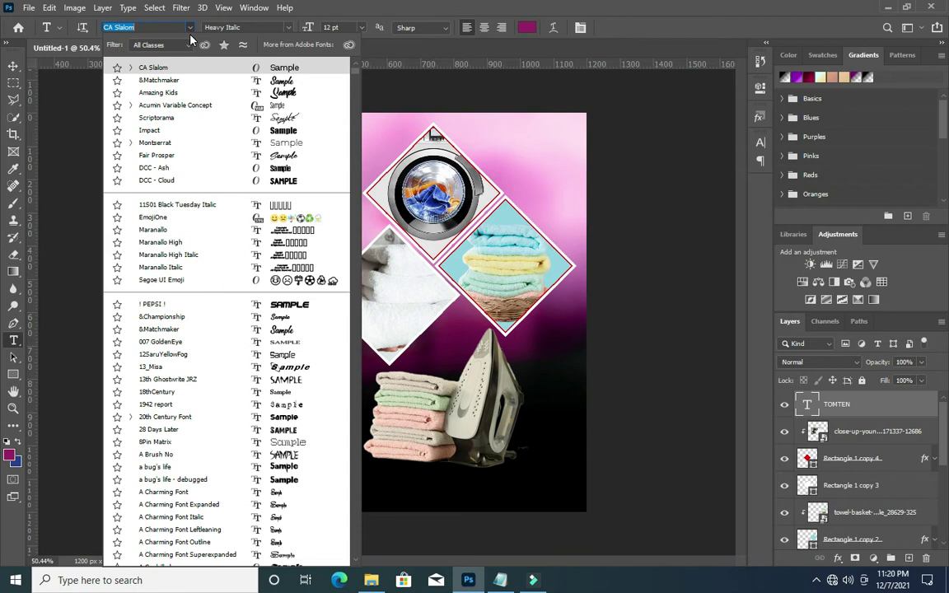
left_click(130, 142)
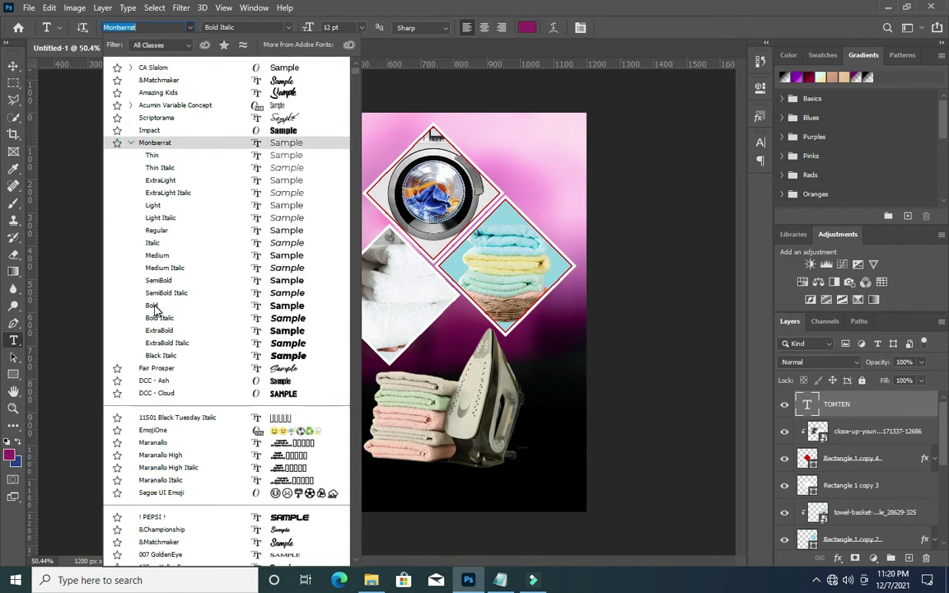
left_click(153, 306)
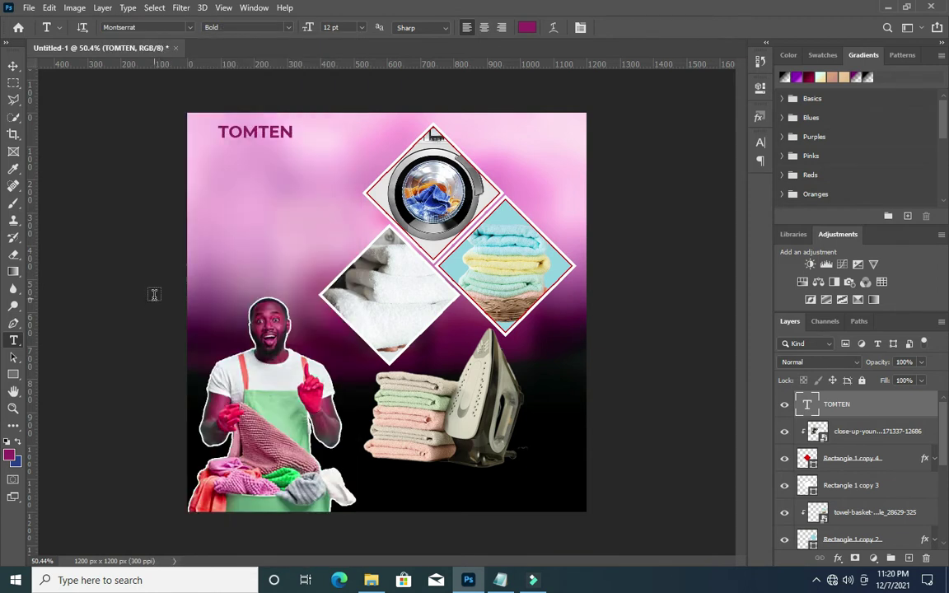
left_click(288, 29)
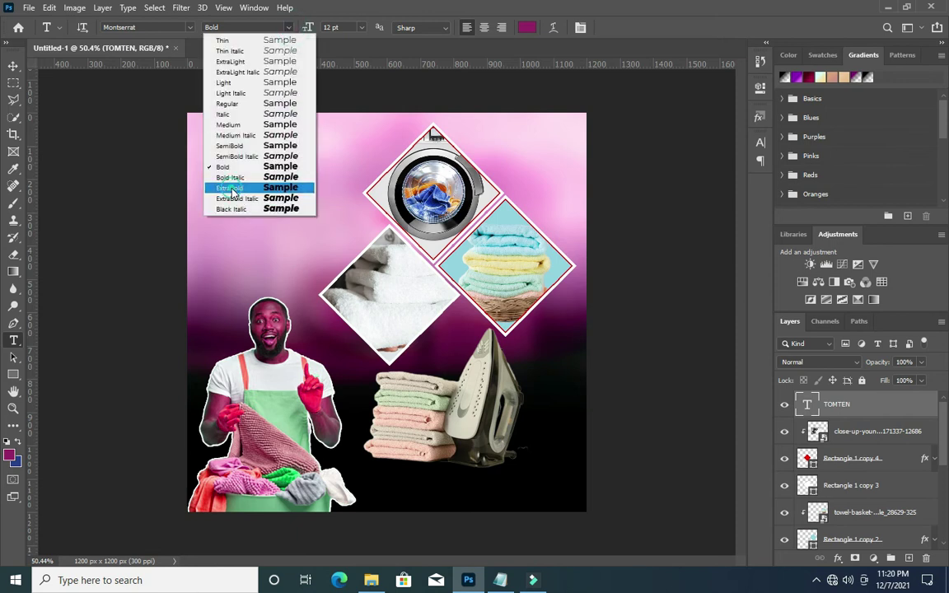
left_click(255, 183)
Move the TOMTEN headline slightly lower and left
left_click(14, 66)
left_click_drag(247, 135, 237, 155)
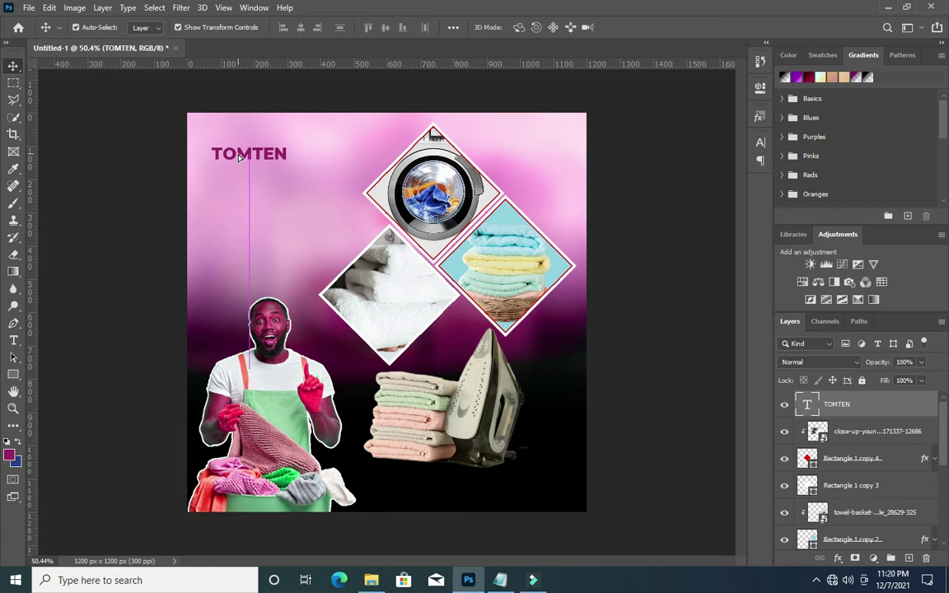
left_click(239, 184)
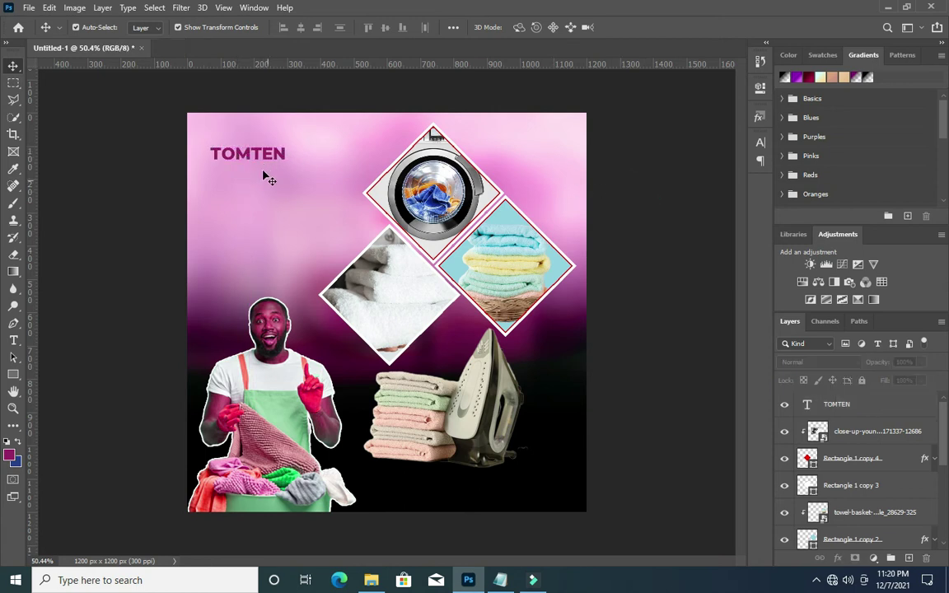
Group the layers from the maid close-up photo down to the iron photo into a group named Material
left_click(844, 430)
scroll(843, 445, "down", 3)
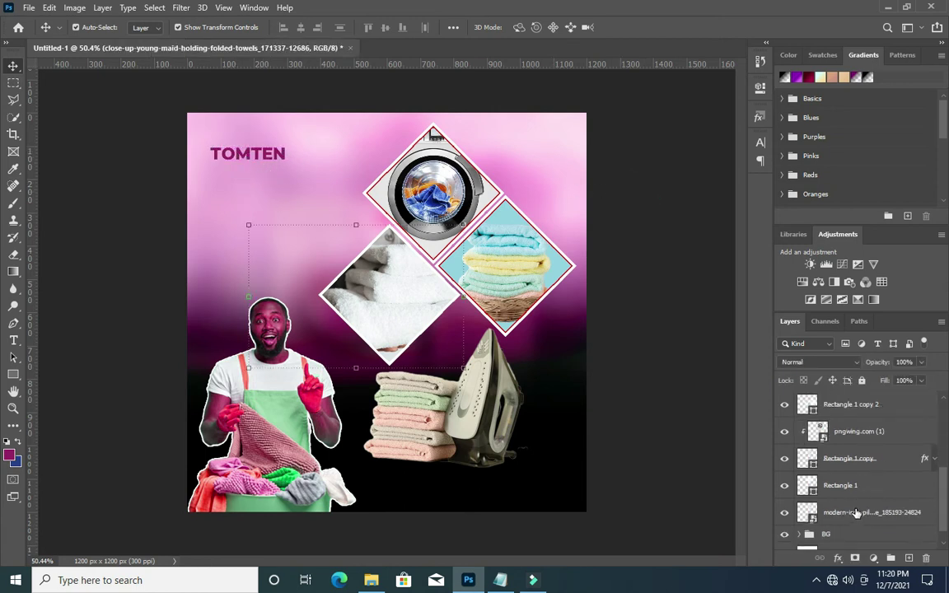
scroll(841, 477, "down", 3)
left_click(840, 495, "ctrl")
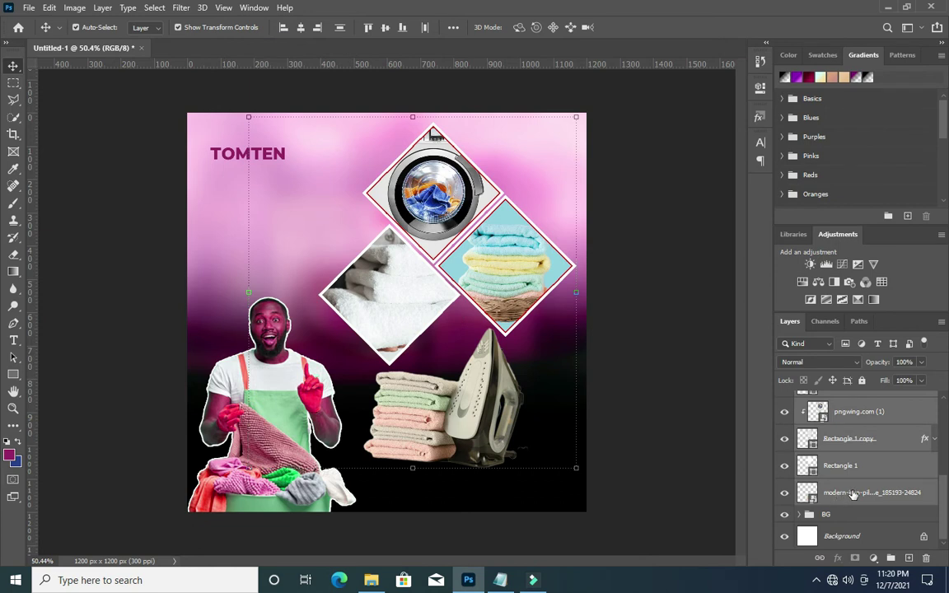
left_click_drag(851, 493, 890, 558)
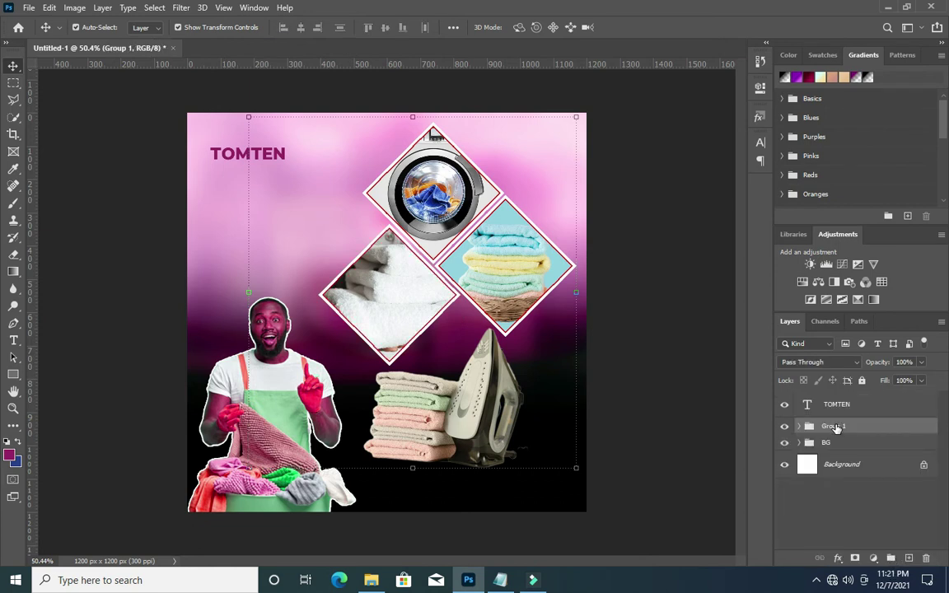
double_click(832, 426)
type("Material")
key("Return")
left_click(211, 154)
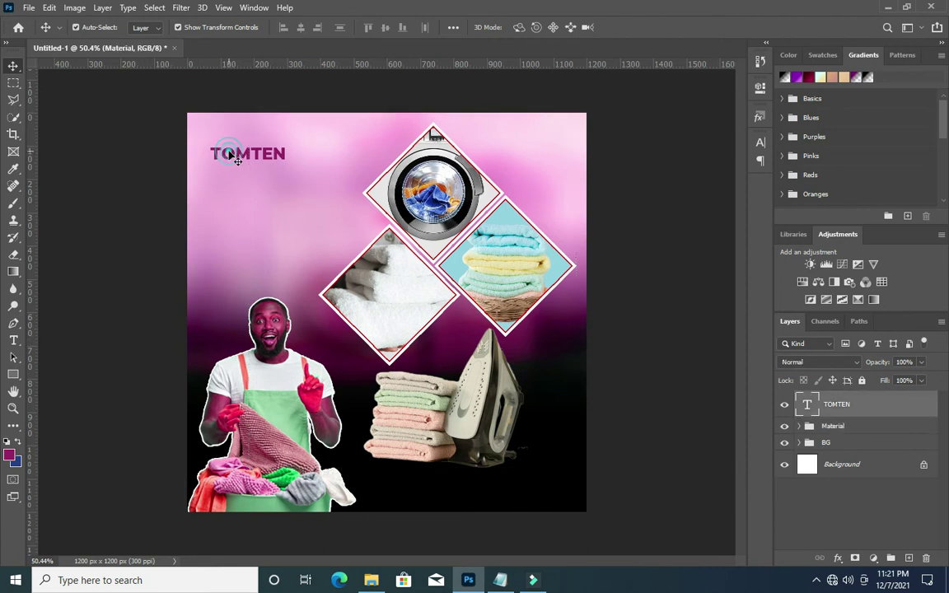
left_click(500, 580)
Copy 'Laudary' from the notes and place a duplicate TOMTEN line just beneath the original
left_click_drag(193, 142, 137, 146)
right_click(174, 142)
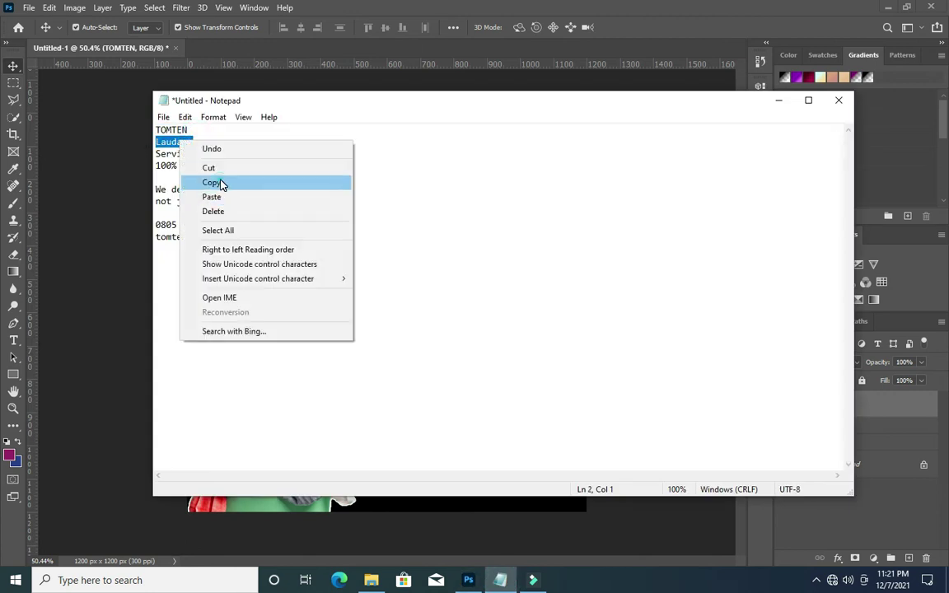
left_click(218, 182)
left_click(781, 101)
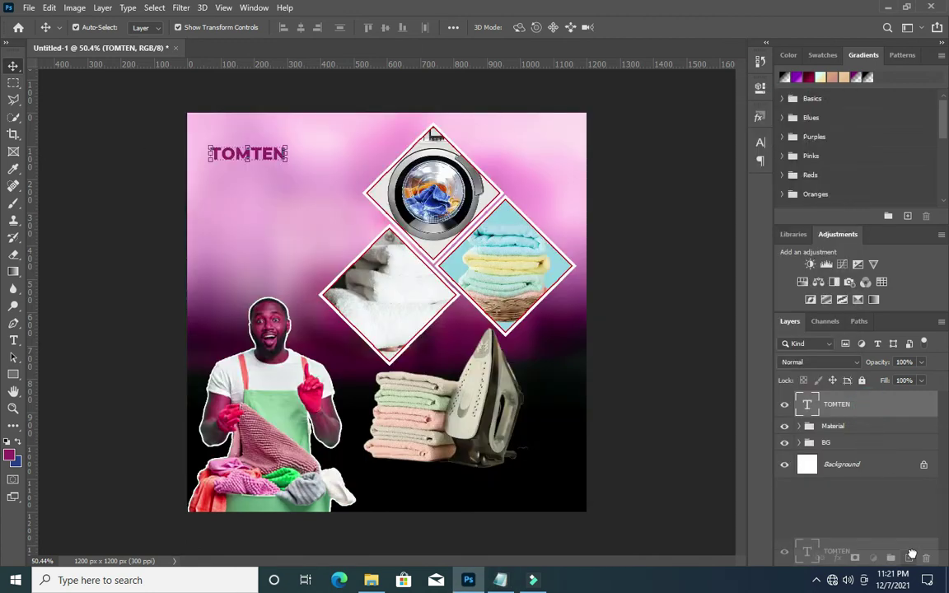
left_click_drag(248, 151, 267, 196)
scroll(248, 151, "up", 3)
scroll(247, 151, "up", 2)
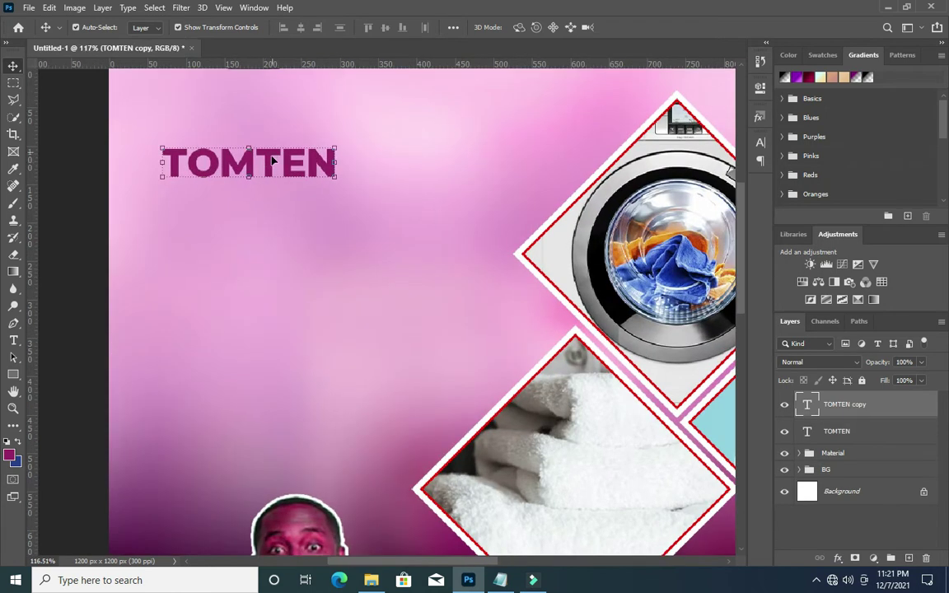
left_click_drag(267, 196, 266, 200)
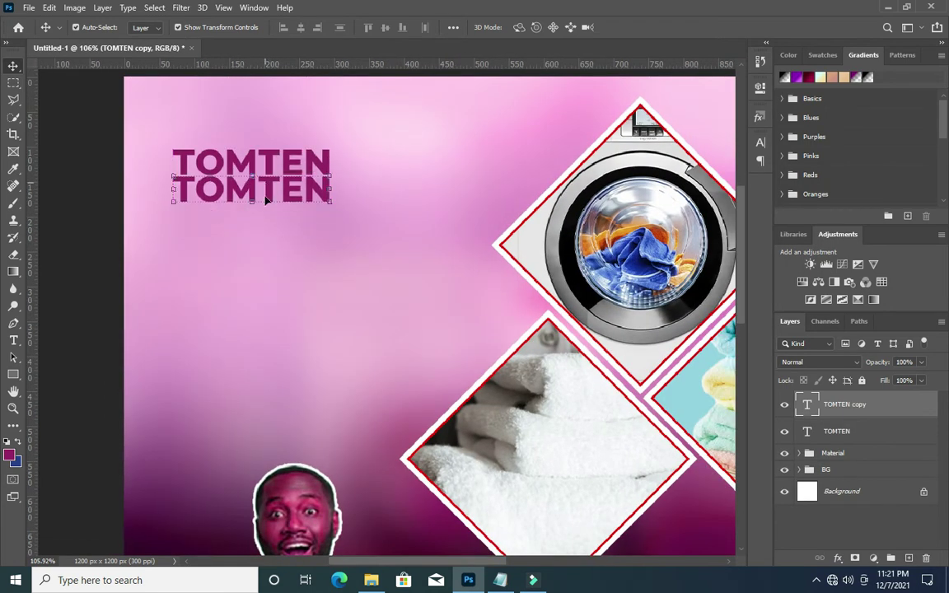
Retype the duplicate line as 'Laudary' and enlarge it slightly to match TOMTEN
key("t")
double_click(274, 189)
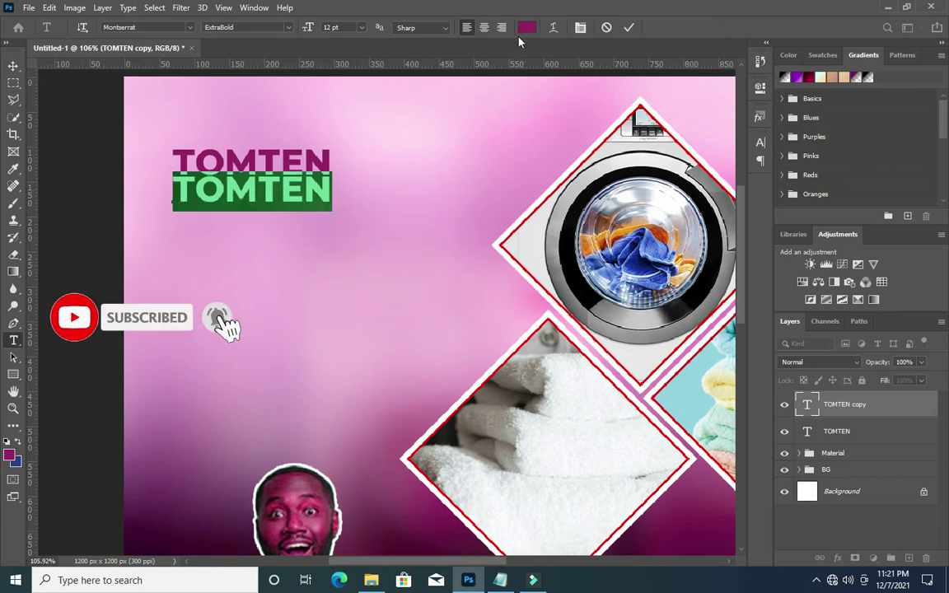
type("Laudary")
left_click(629, 27)
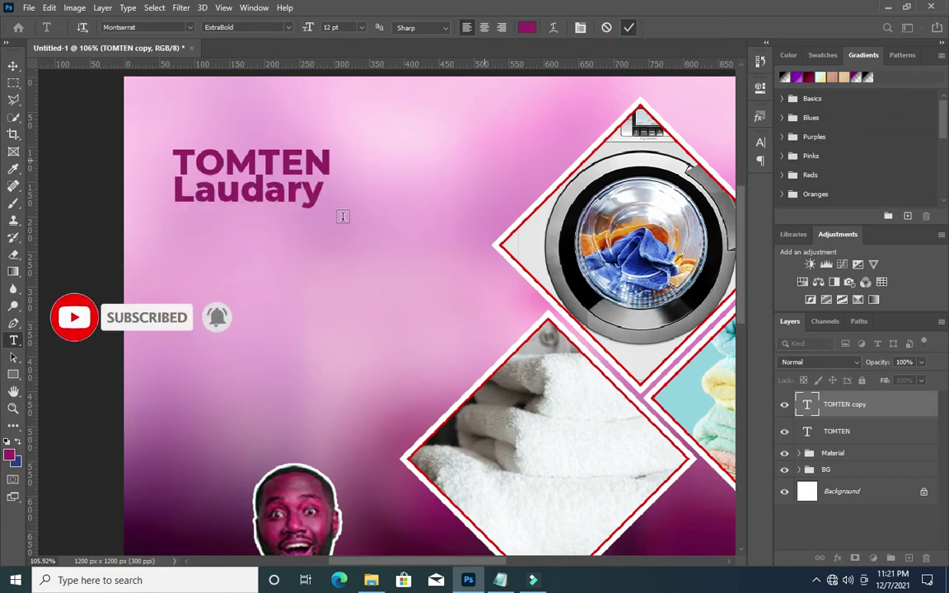
left_click(13, 66)
scroll(318, 211, "up", 2)
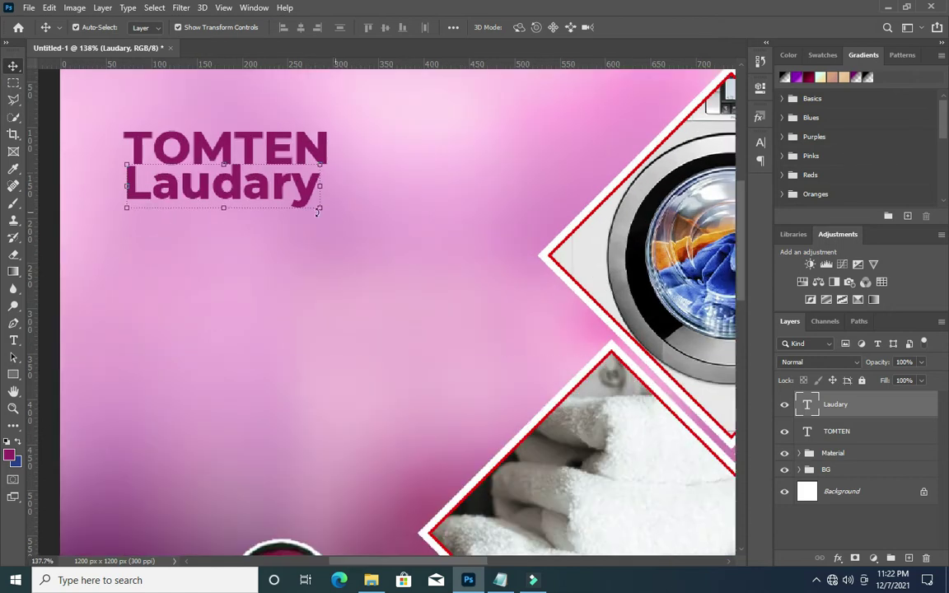
left_click_drag(318, 210, 325, 213)
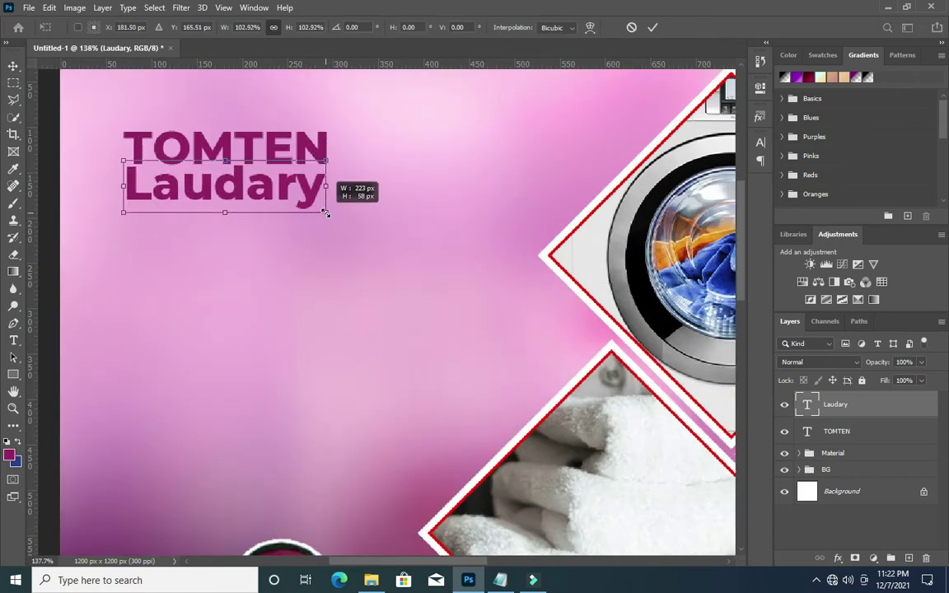
left_click(652, 27)
scroll(523, 204, "down", 2)
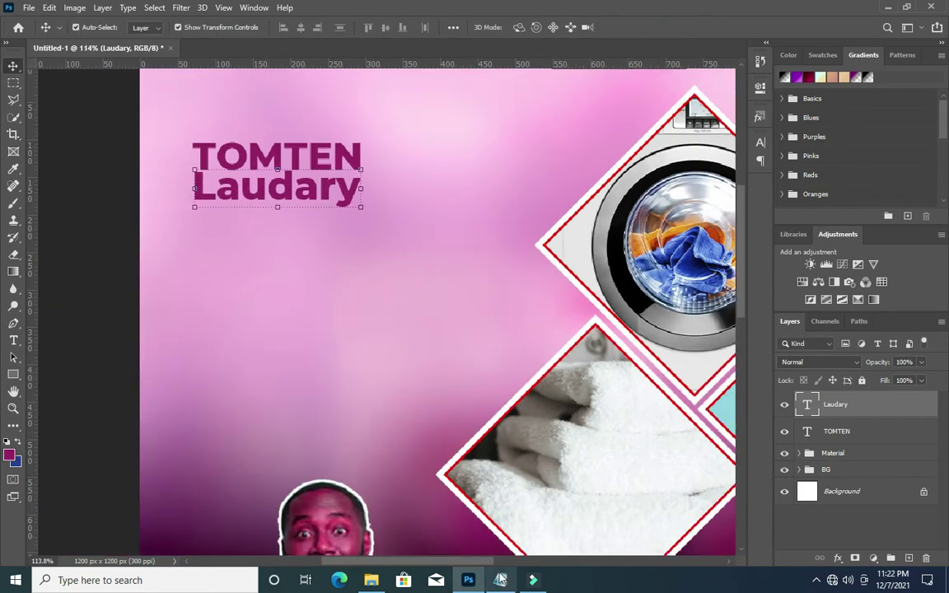
Duplicate Laudary below itself and retype the copy as 'Service', taken from the notes
left_click(500, 580)
left_click_drag(195, 154, 148, 154)
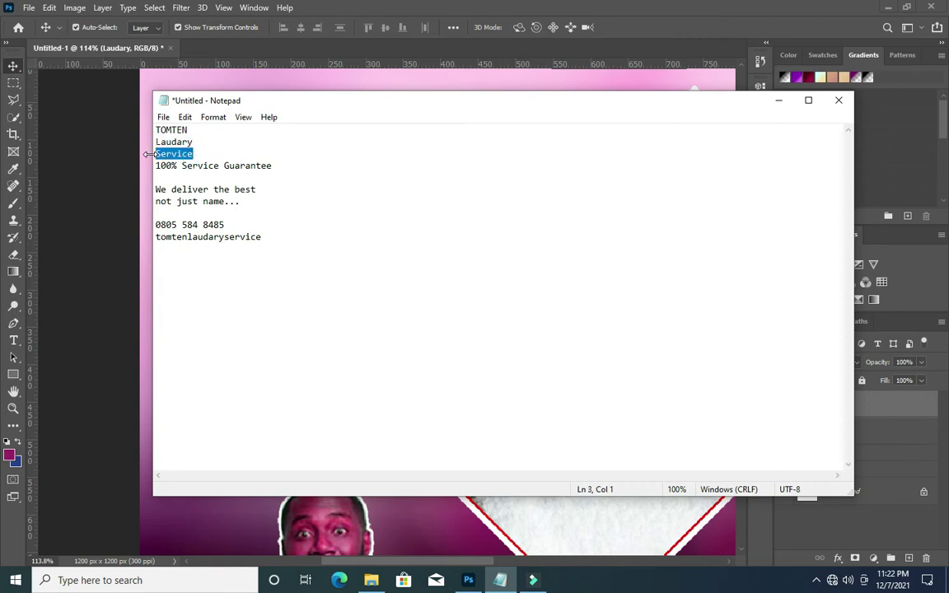
left_click(779, 100)
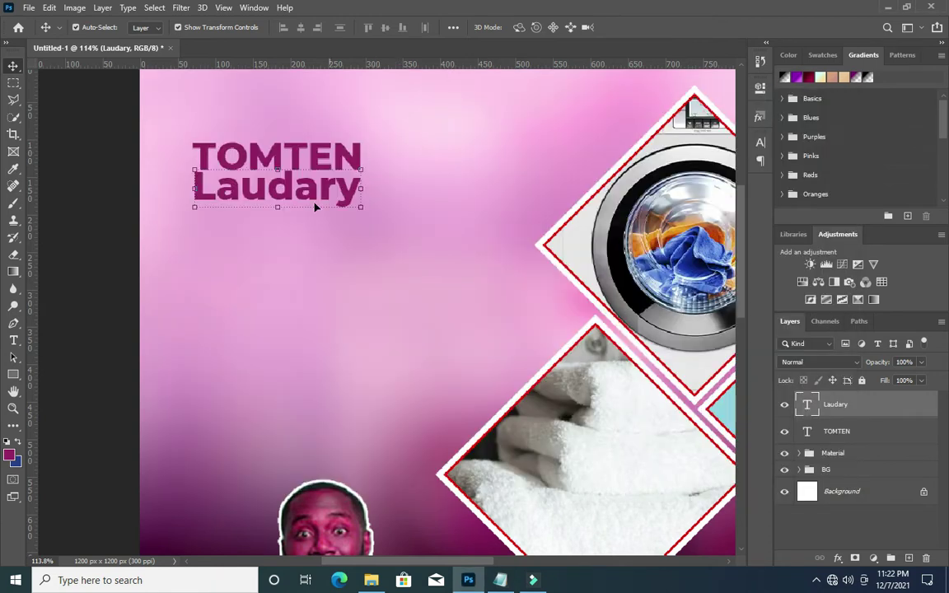
mouse_move(303, 186)
left_mouse_down()
mouse_move(316, 228)
mouse_move(293, 220)
left_mouse_up()
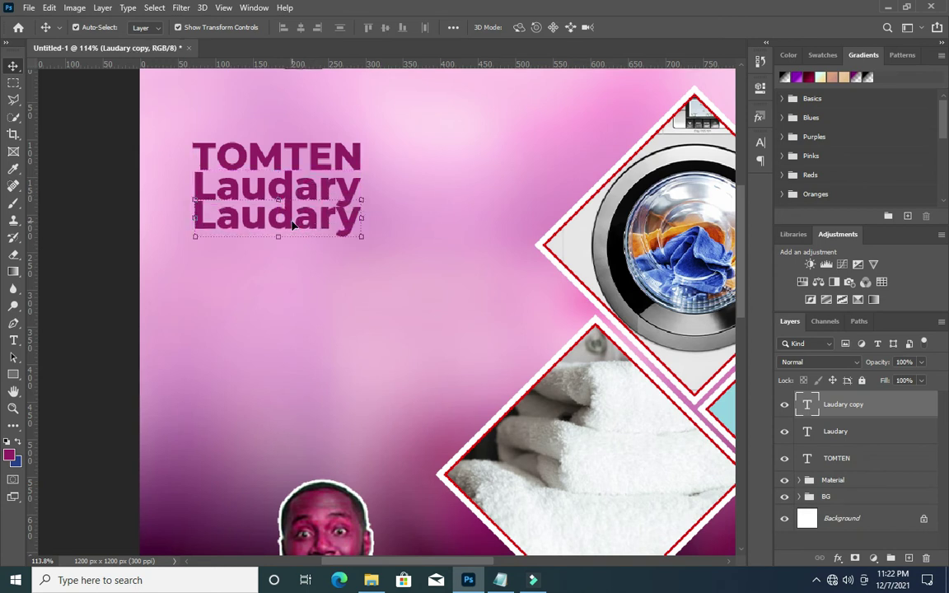
double_click(292, 220)
type("Service")
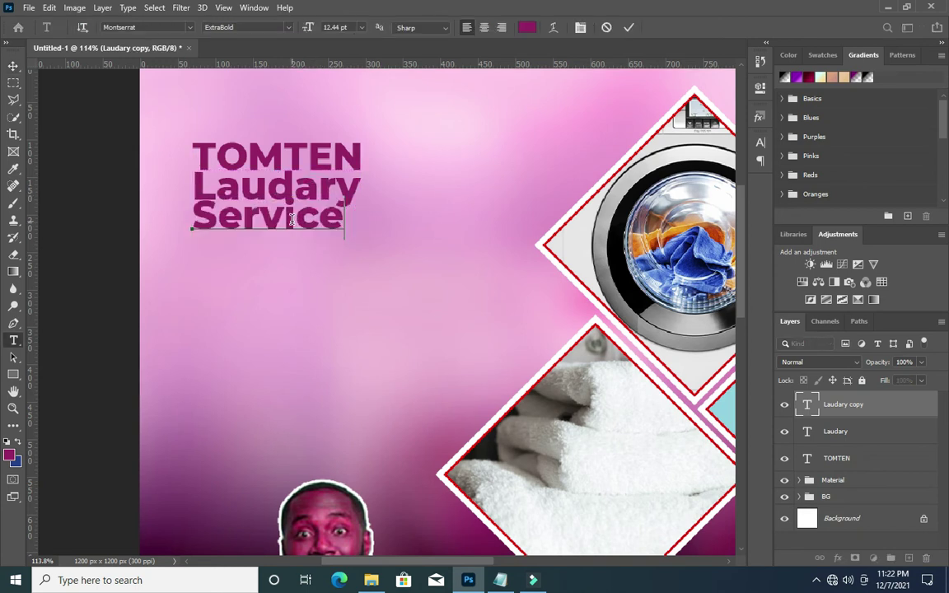
left_click(629, 28)
key("v")
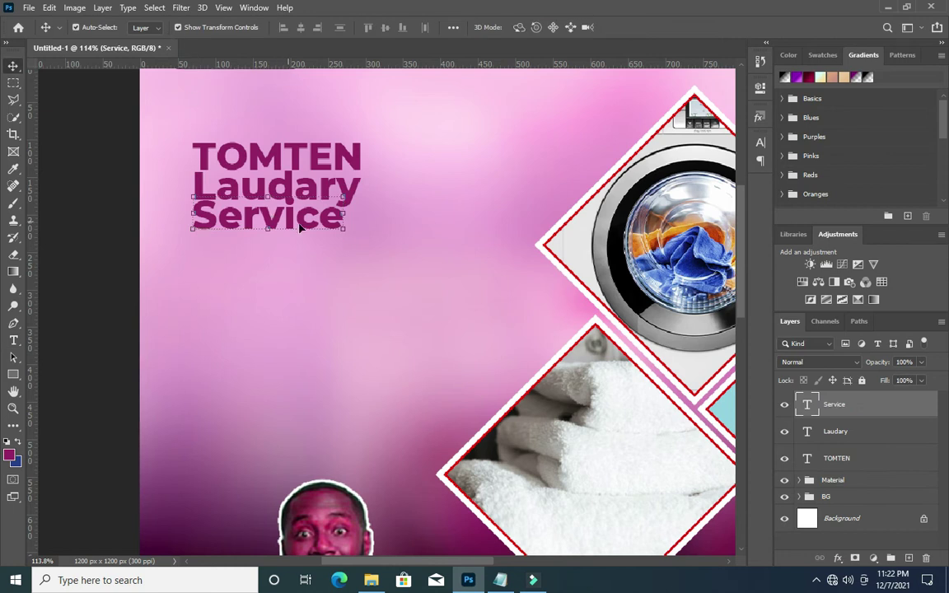
key("t")
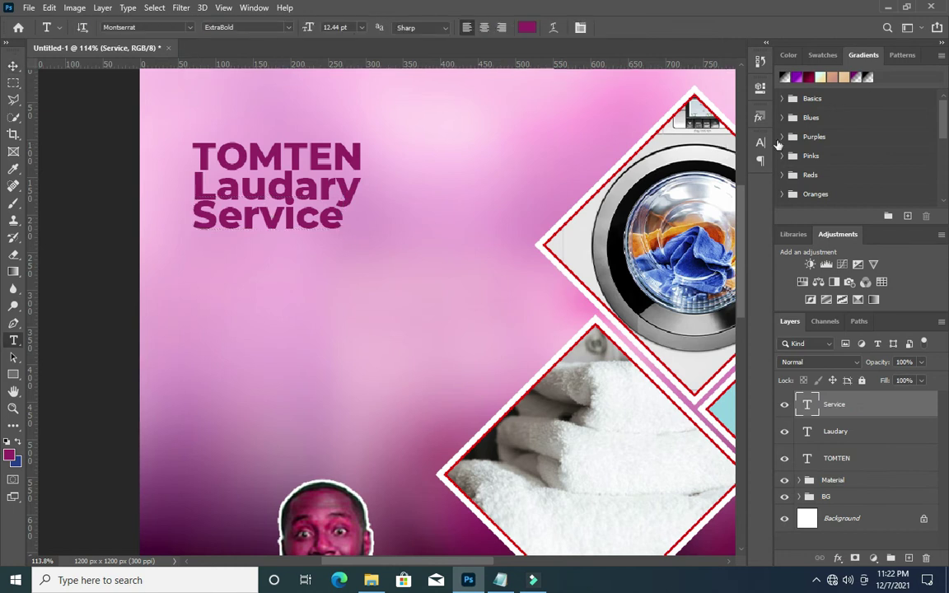
left_click(760, 143)
left_click(680, 162)
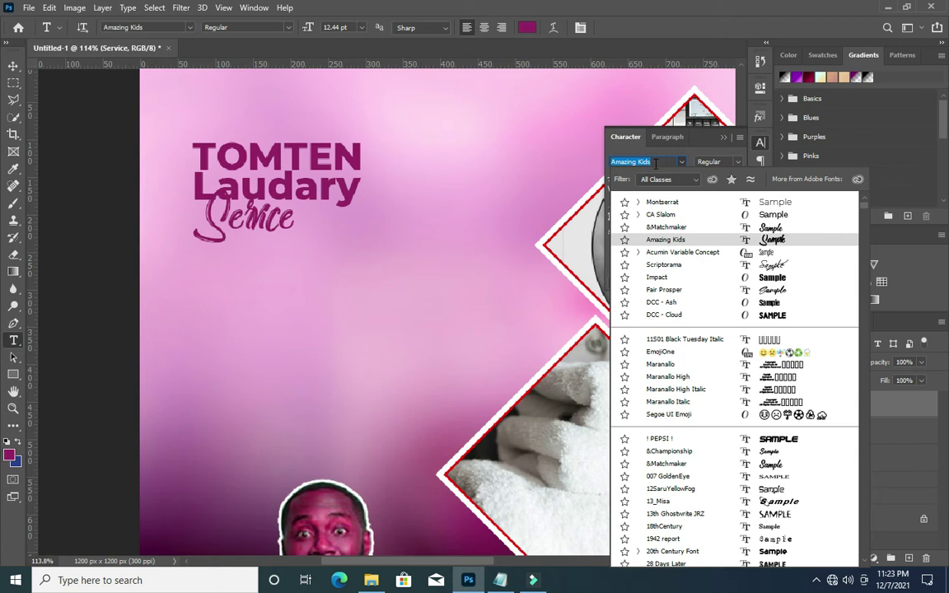
Set Service in the Tuesday Night script font and colour it deep teal #036f8c
type("tues")
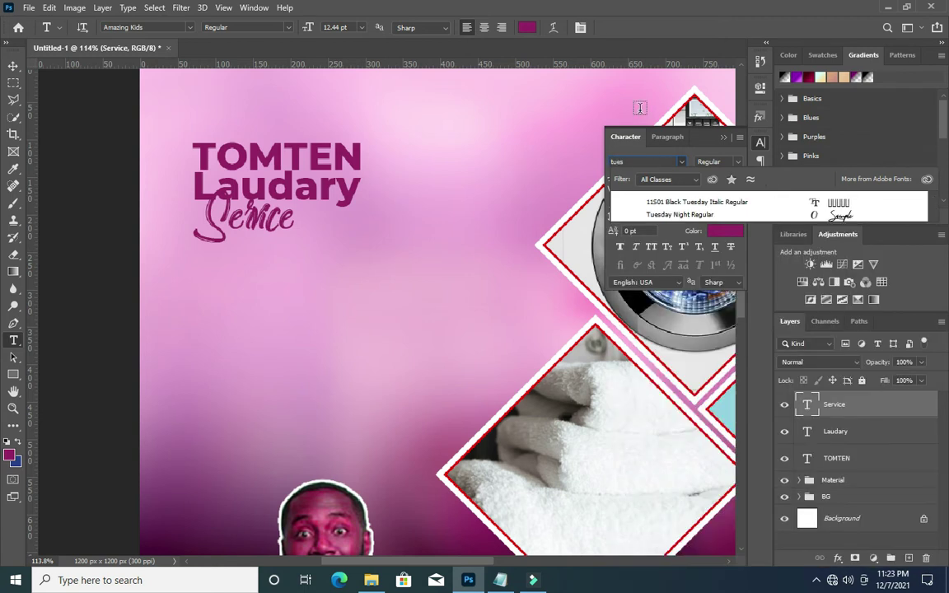
left_click(673, 215)
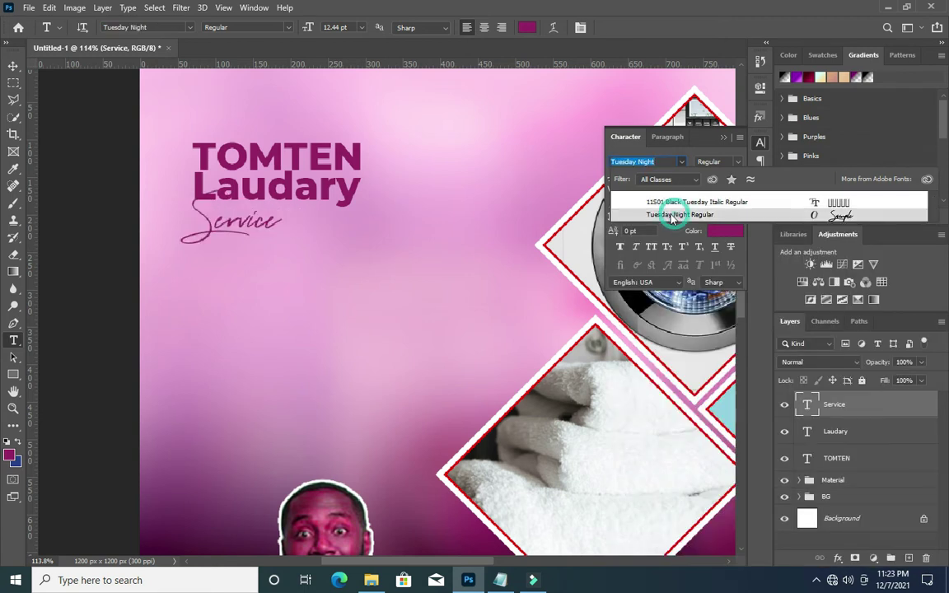
left_click(724, 231)
left_click(724, 407)
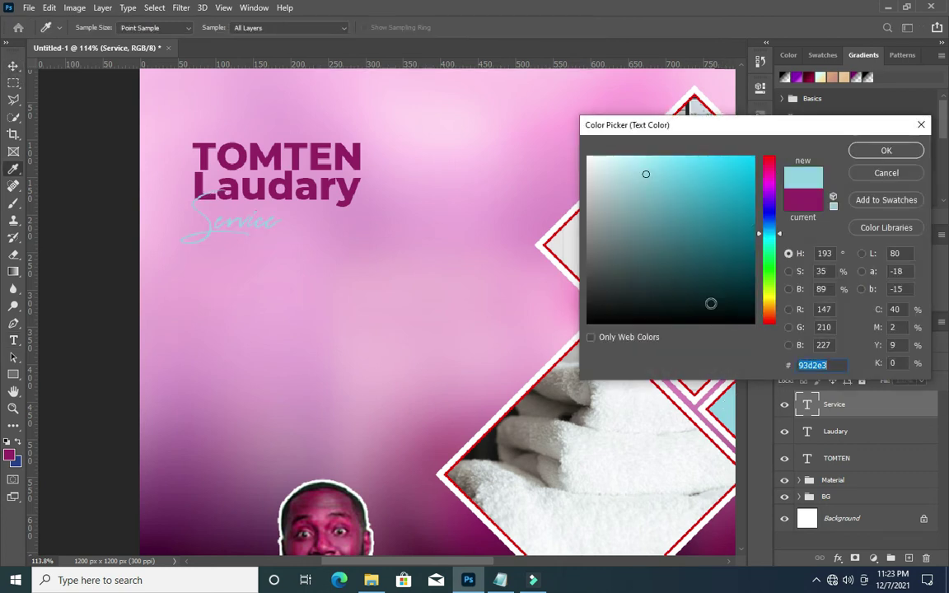
left_click(751, 231)
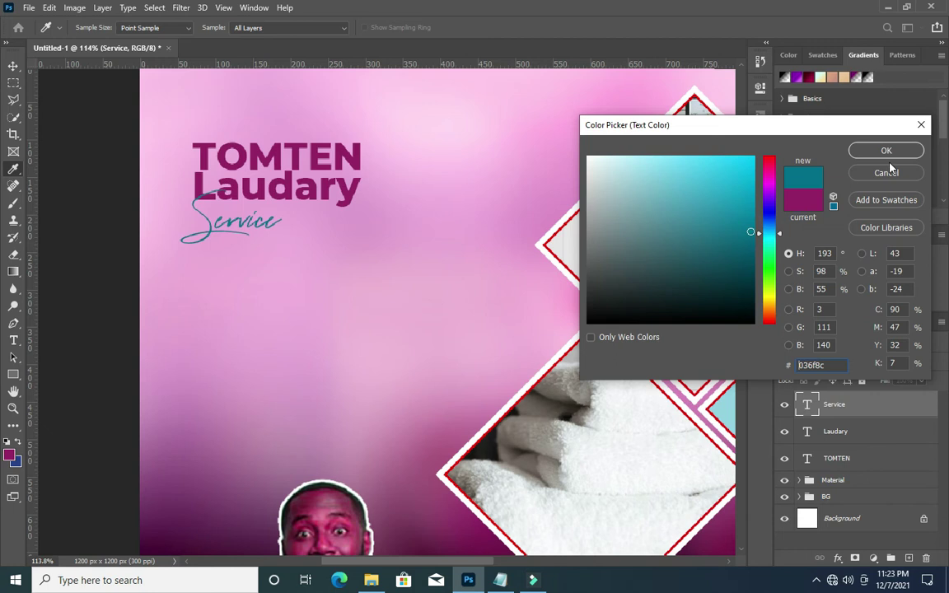
left_click(886, 150)
Enlarge Service to about 16.16 pt and tuck it under Laudary
scroll(284, 254, "down", 1)
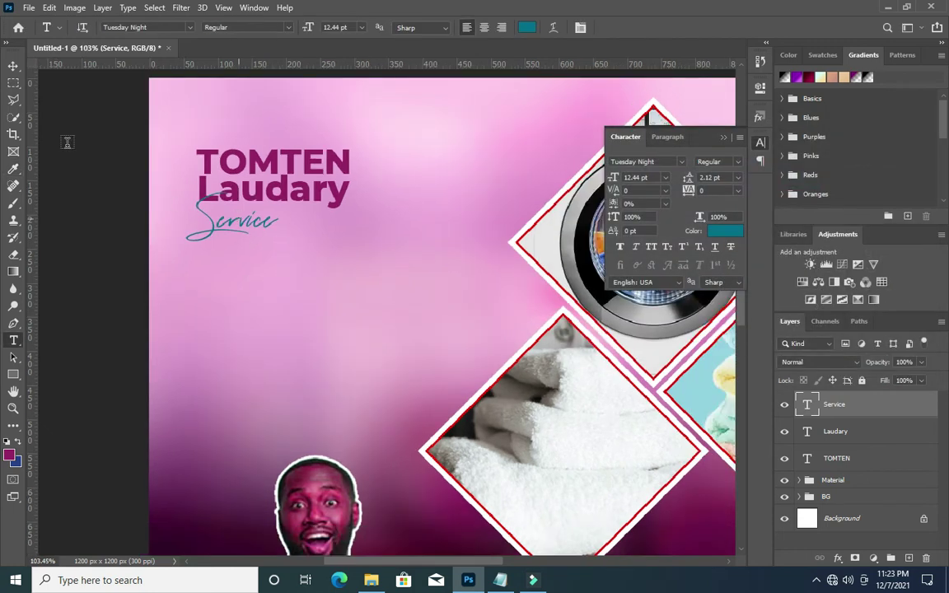
left_click(14, 65)
mouse_move(239, 219)
left_mouse_down()
mouse_move(249, 213)
mouse_move(318, 258)
left_mouse_up()
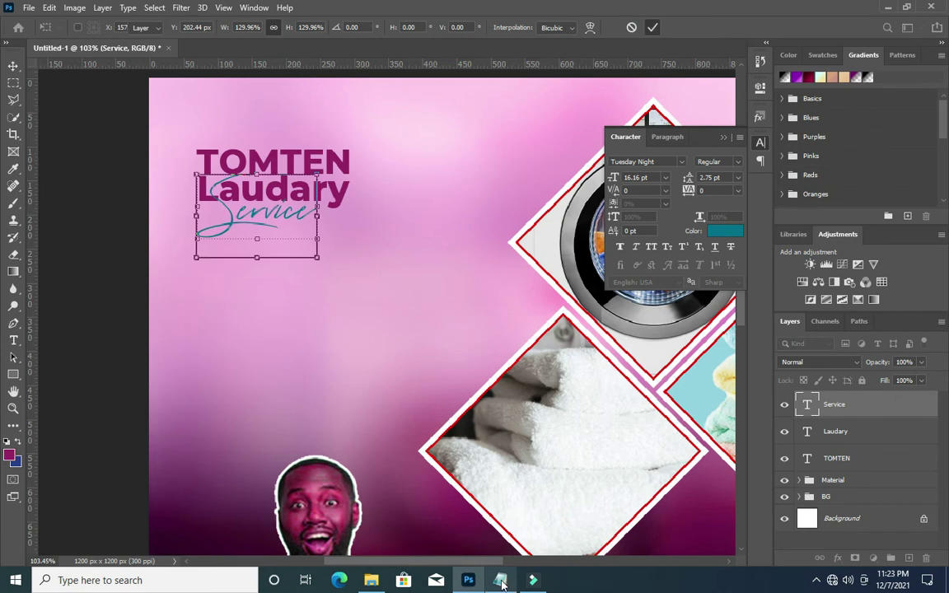
key("Return")
Copy the '100% Service Guarantee' line from the notes for a new text line below the headline
left_click(501, 581)
left_click_drag(274, 167, 154, 166)
right_click(202, 164)
left_click(226, 205)
left_click(696, 84)
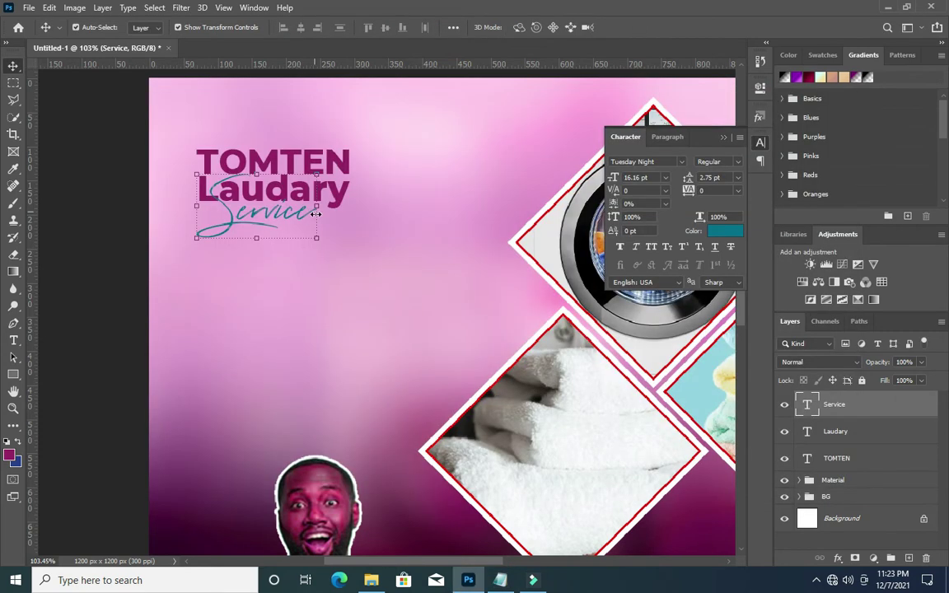
left_click(13, 340)
left_click(235, 281)
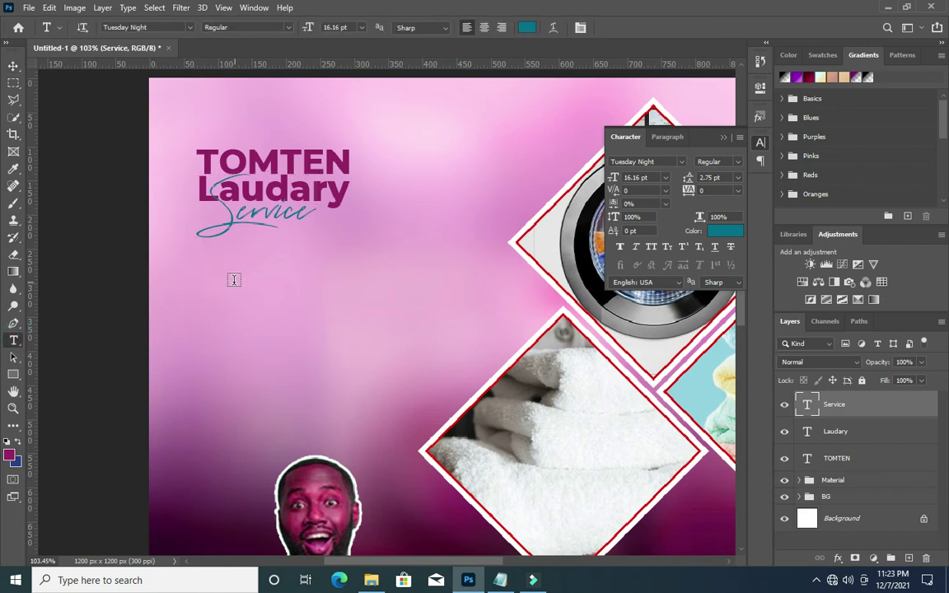
Paste '100% Service Guarantee' as white Montserrat Medium text
key("ctrl+v")
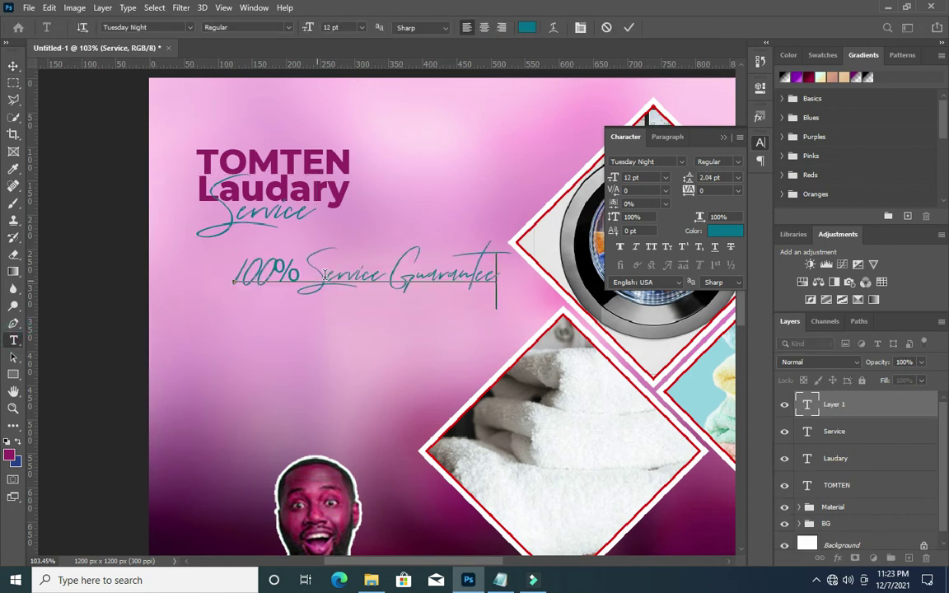
left_click(628, 28)
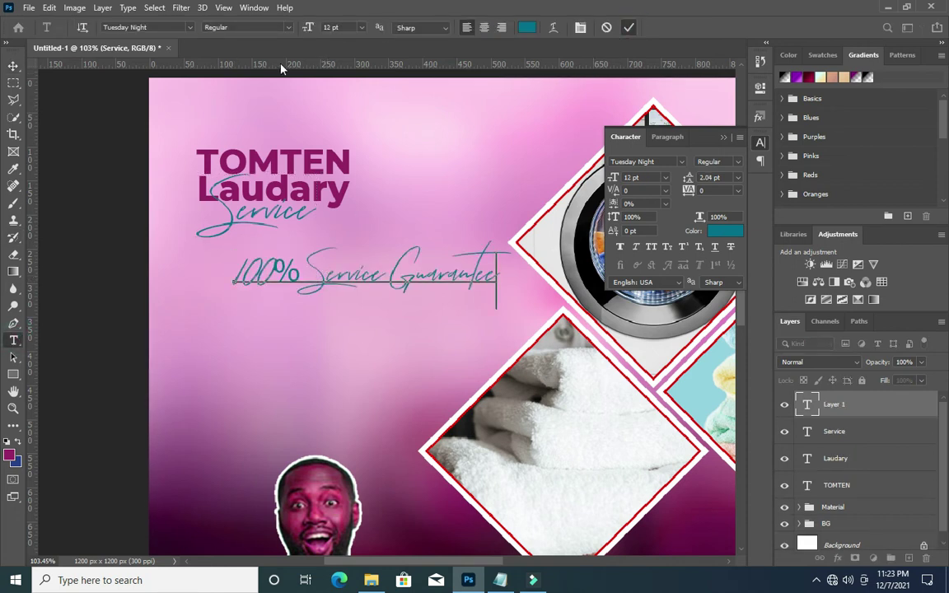
left_click(190, 28)
left_click(150, 70)
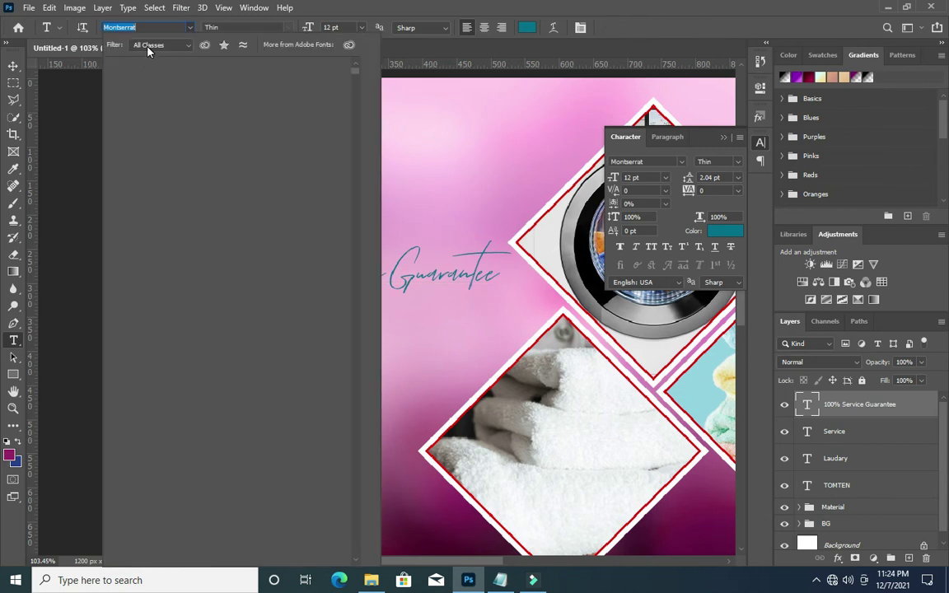
left_click(191, 29)
left_click(171, 83)
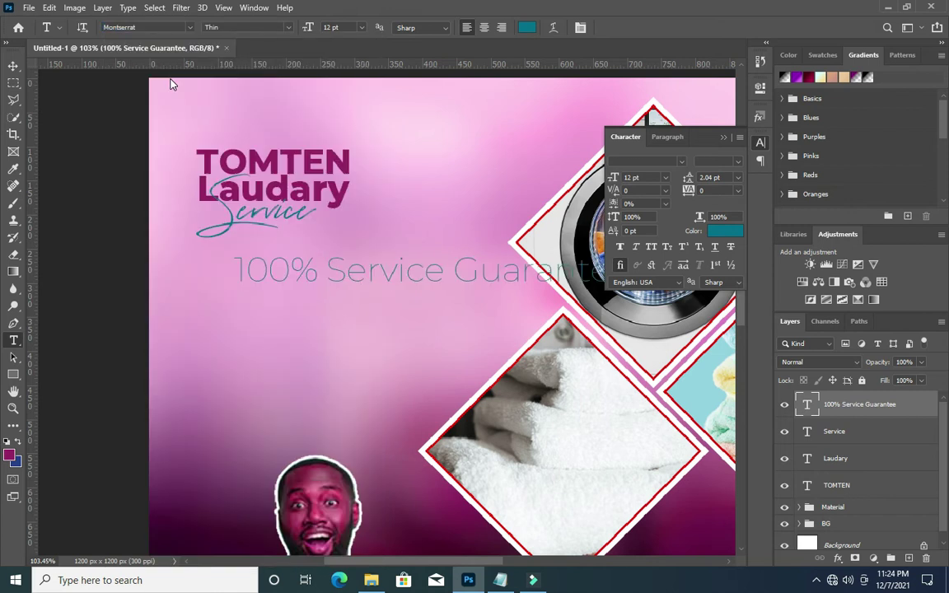
left_click(737, 163)
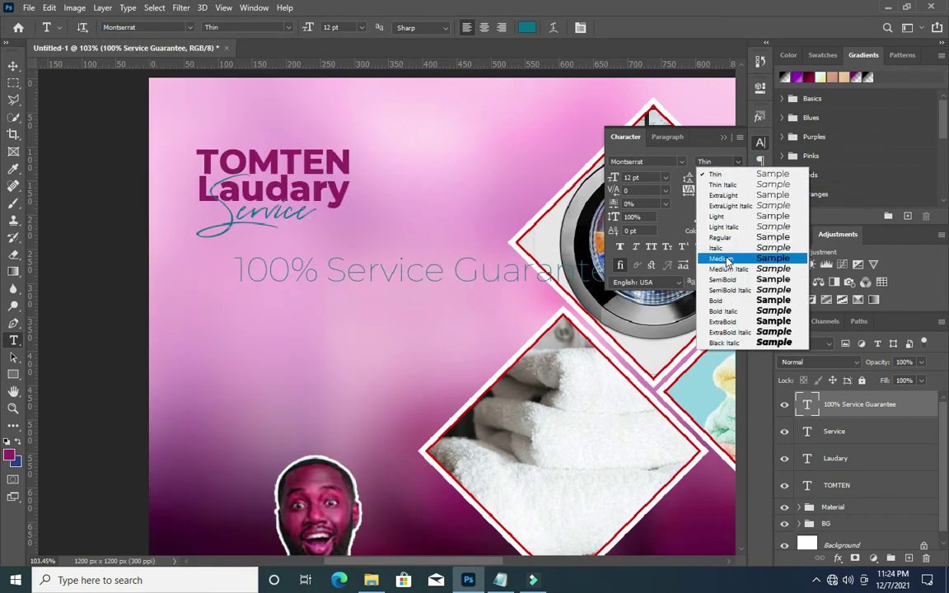
left_click(723, 259)
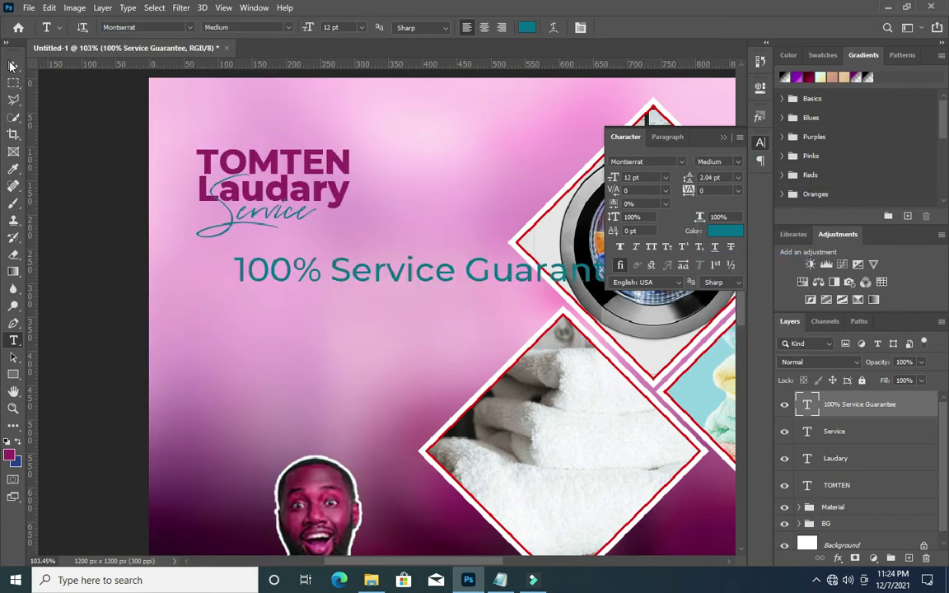
left_click(722, 230)
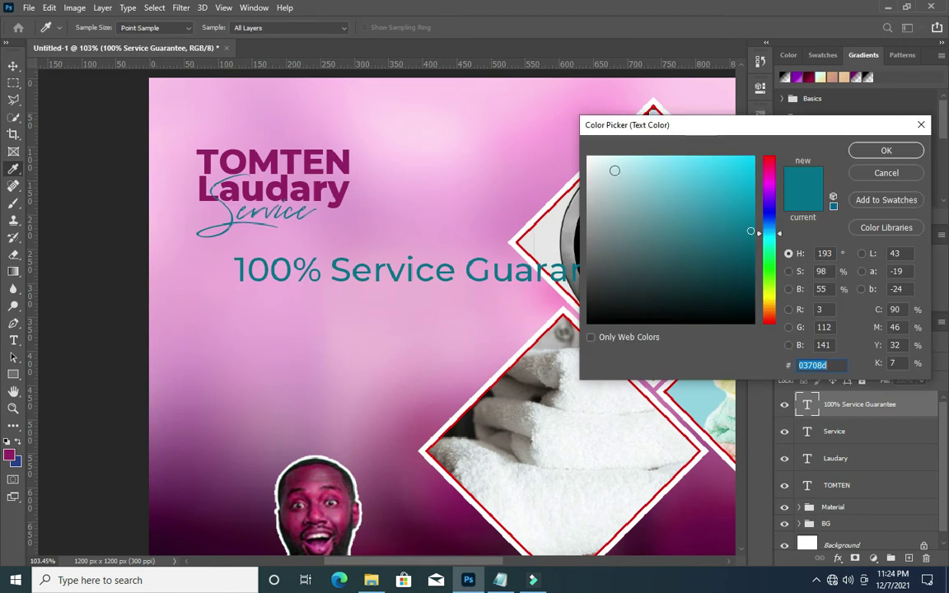
left_click_drag(615, 170, 574, 147)
left_click(886, 151)
Shrink the guarantee tagline and position it beneath the Service script
key("v")
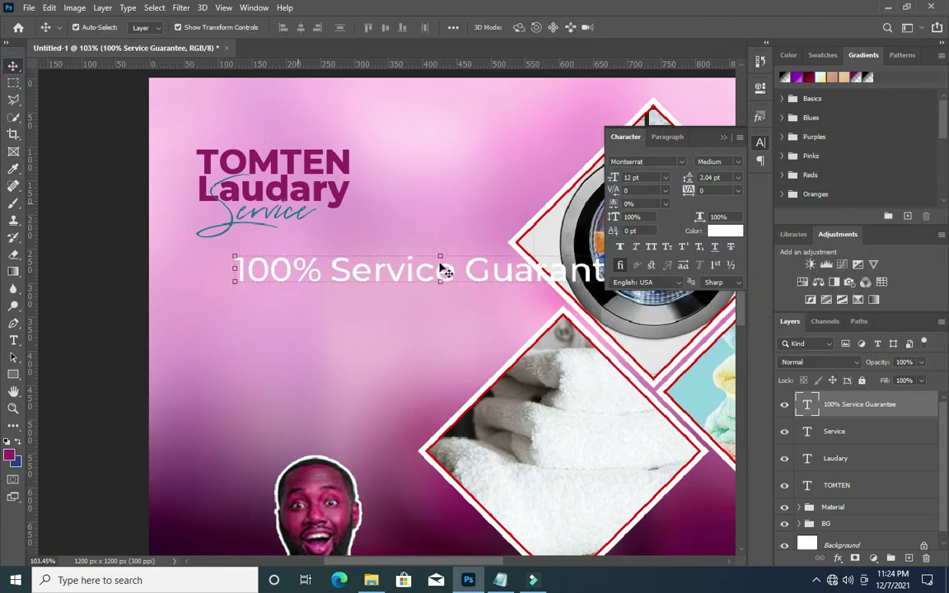
left_click_drag(237, 277, 417, 254)
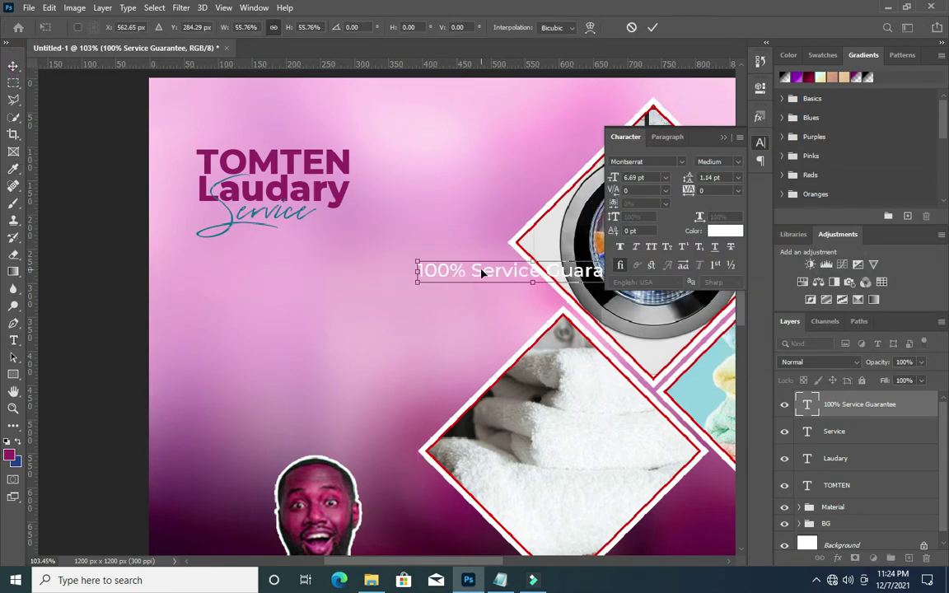
left_click_drag(478, 274, 337, 234)
left_click_drag(508, 221, 323, 235)
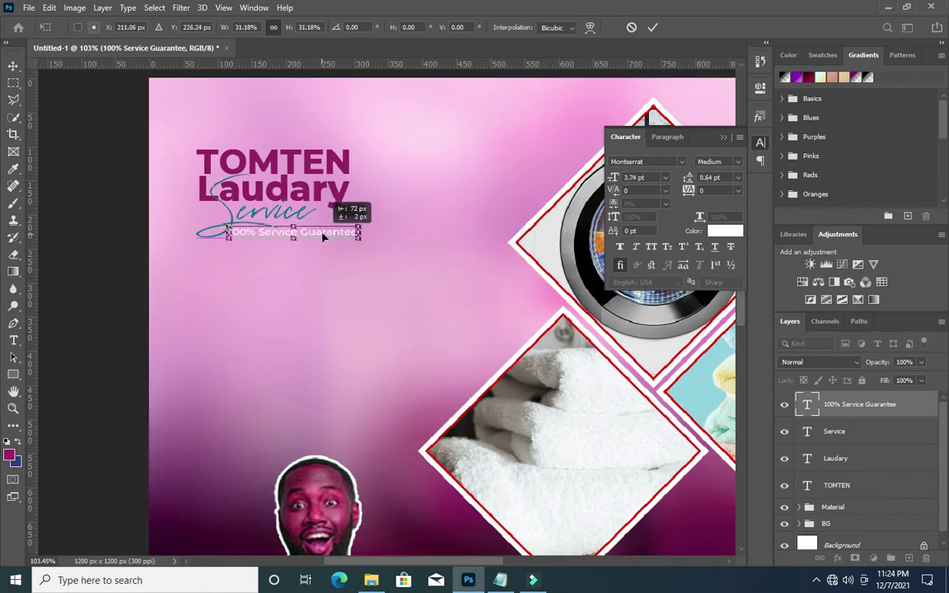
key("Return")
scroll(296, 233, "up", 3)
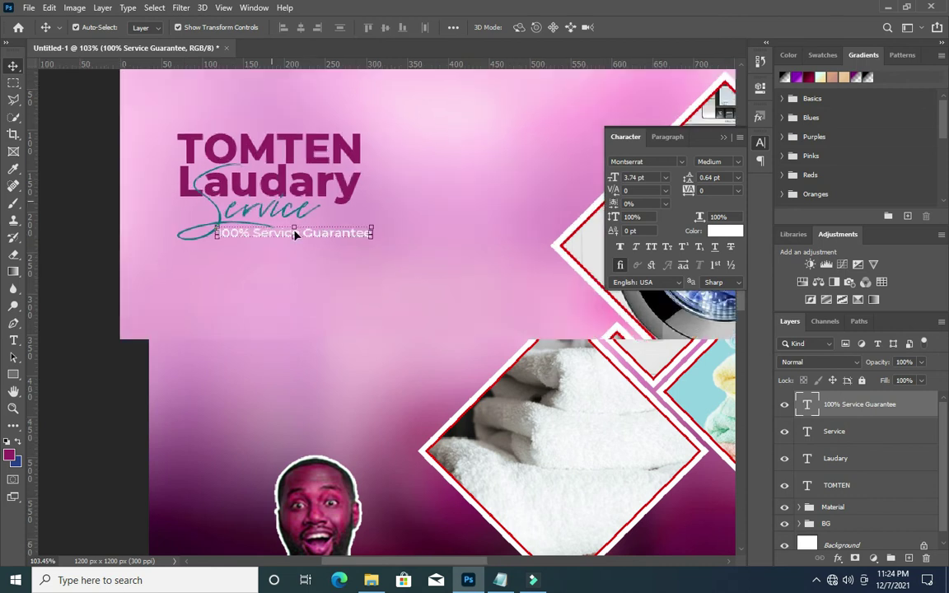
left_click_drag(388, 238, 372, 237)
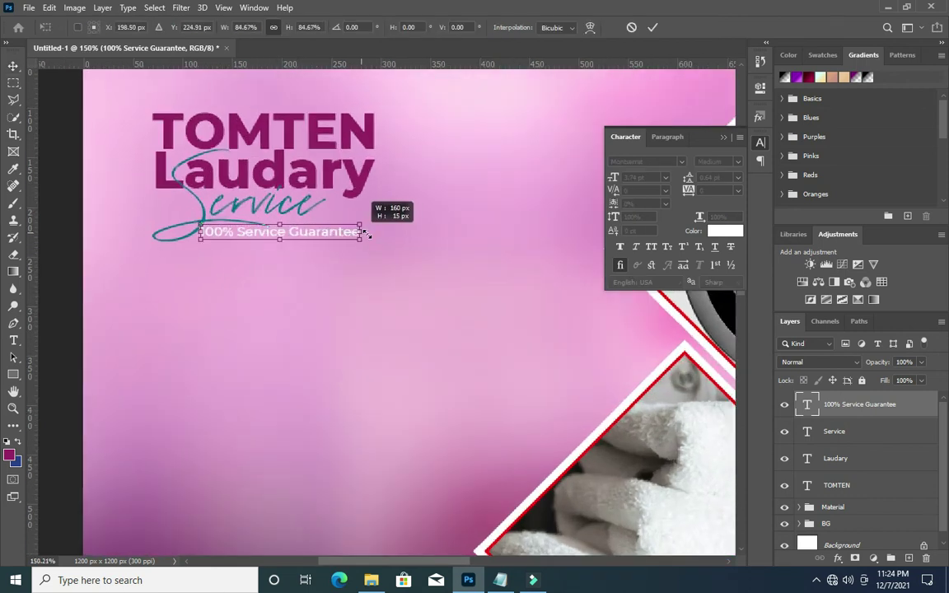
left_click_drag(373, 237, 375, 238)
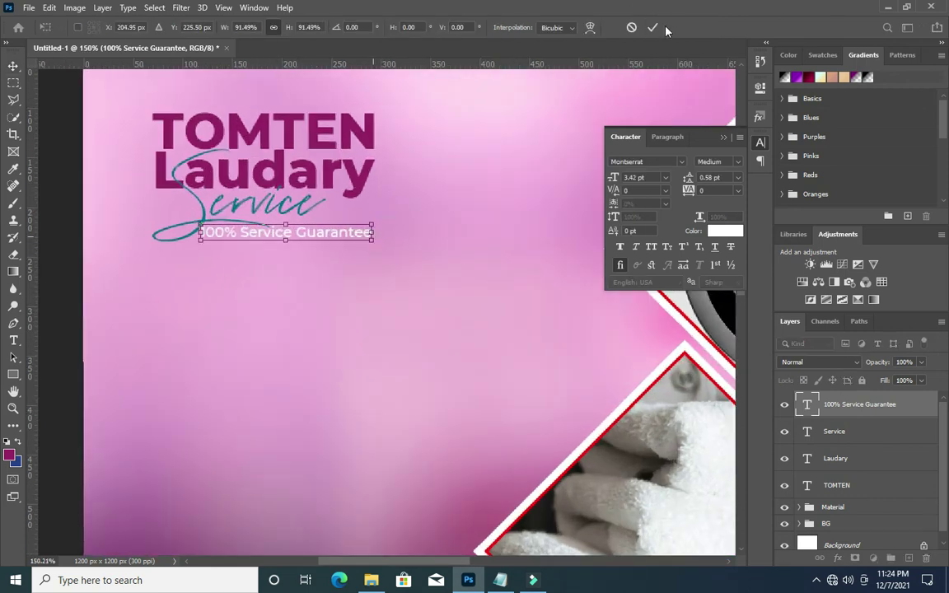
key("Return")
scroll(513, 160, "down", 1)
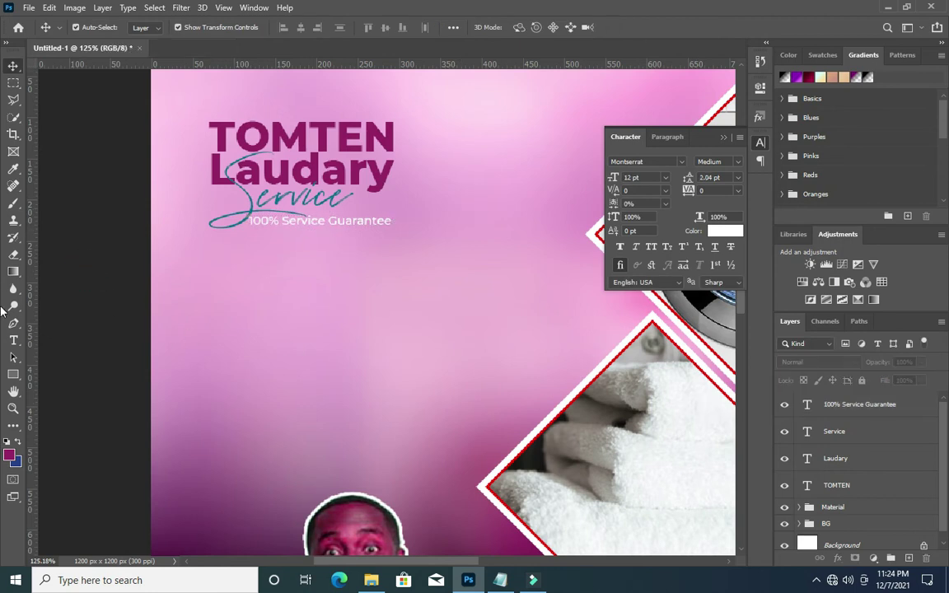
left_click(13, 374)
Draw a white 115 × 2 px line under the tagline
left_click_drag(210, 234, 304, 235)
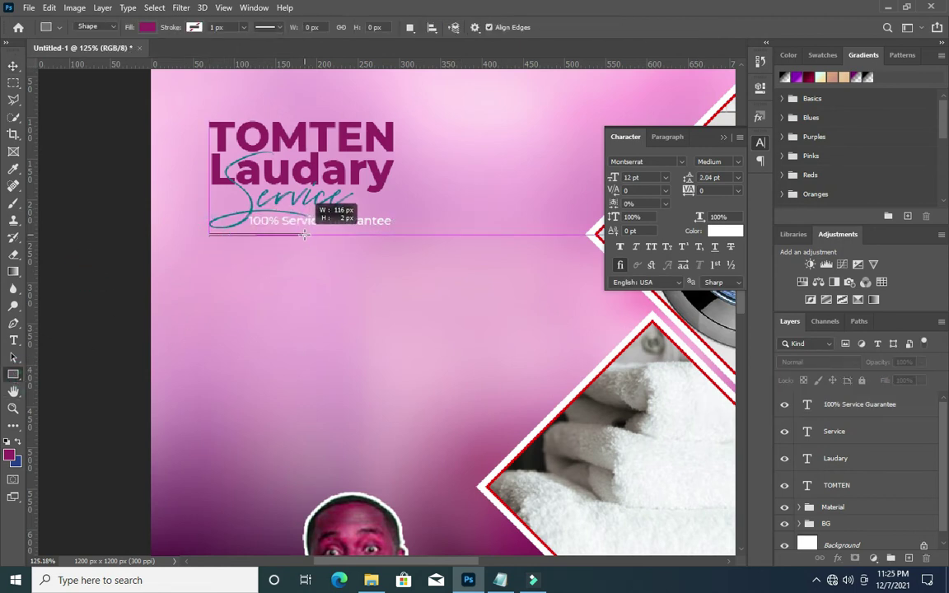
left_click_drag(304, 235, 304, 235)
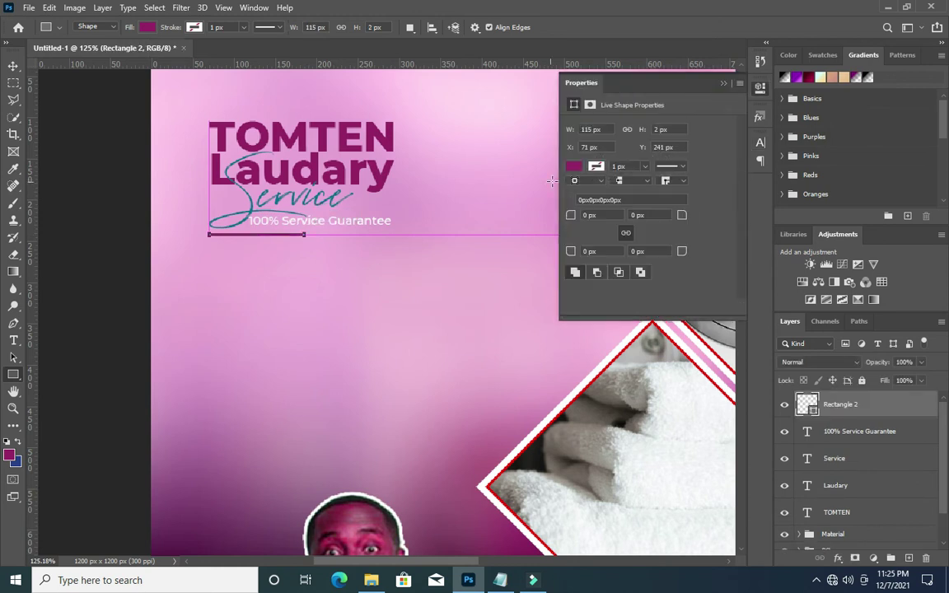
left_click(573, 166)
left_click(576, 237)
left_click(14, 65)
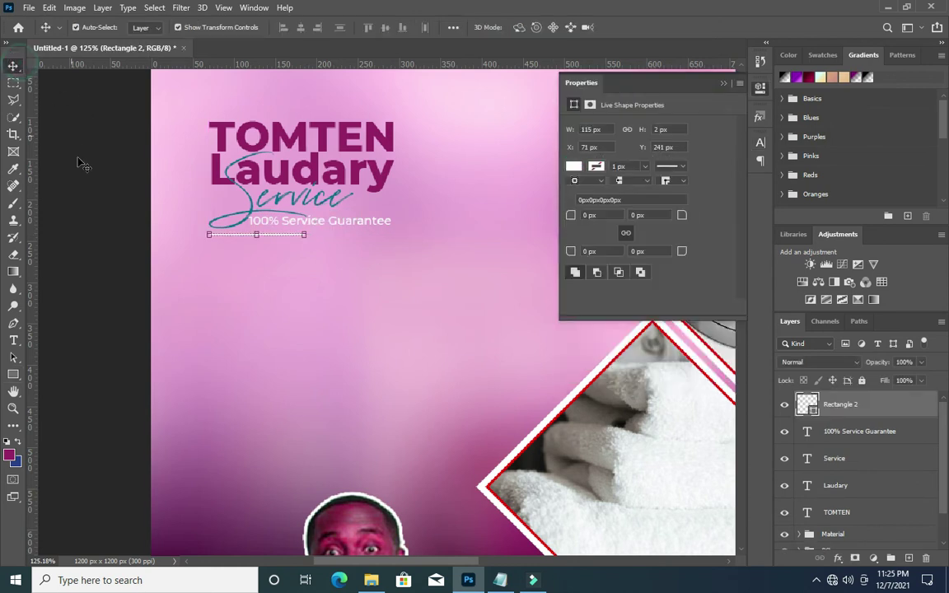
left_click(78, 149)
left_click(795, 396)
Duplicate the white line and place the copy end-to-end to its right
key("ctrl+j")
scroll(262, 232, "up", 3)
scroll(262, 234, "up", 1)
left_click_drag(272, 237, 475, 239)
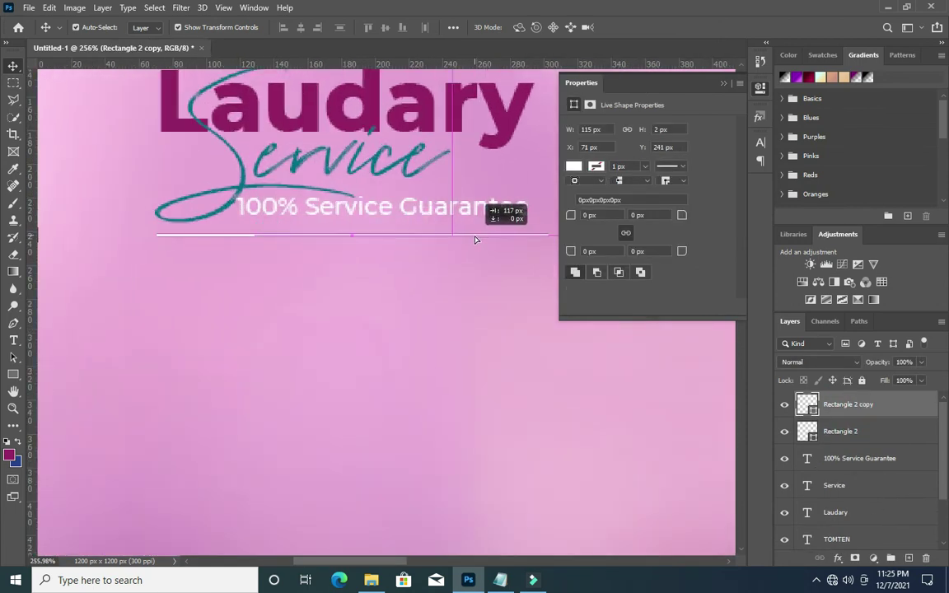
left_click_drag(475, 239, 467, 239)
Scale both line segments together to fit the width of the tagline
scroll(436, 241, "down", 2)
scroll(372, 560, "right", 1)
scroll(389, 546, "right", 2)
scroll(368, 268, "up", 1)
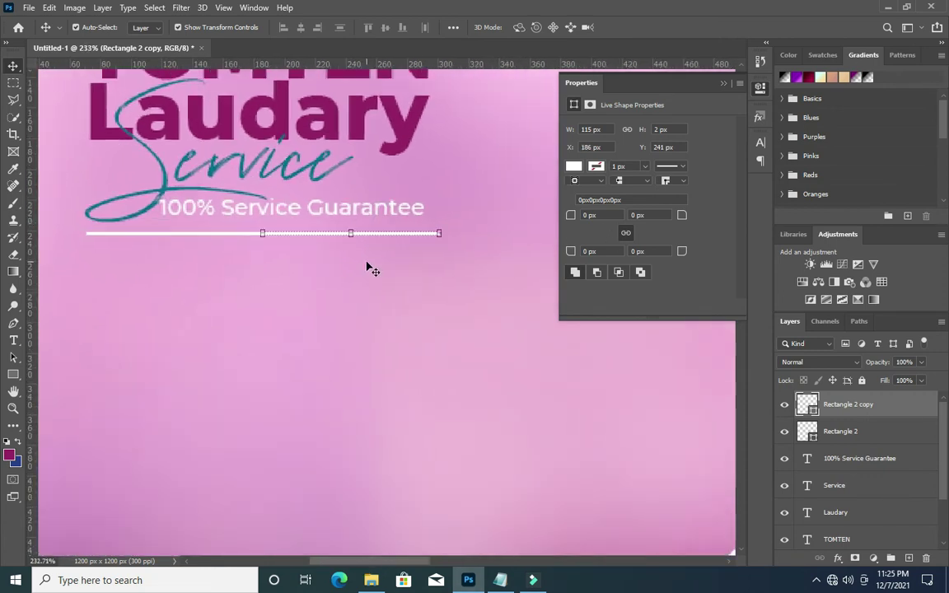
scroll(213, 252, "up", 1)
left_click(204, 234, "shift")
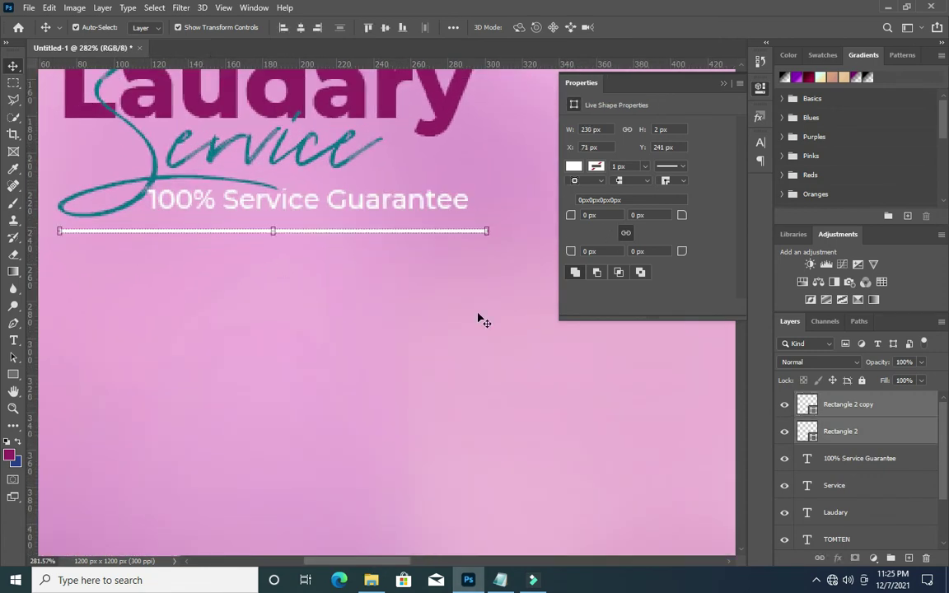
left_click_drag(487, 234, 477, 234)
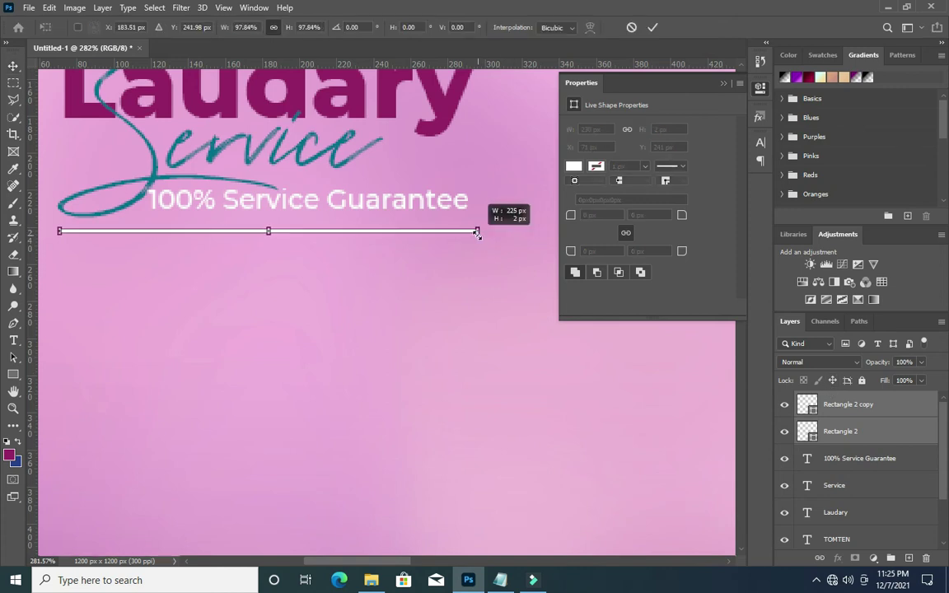
scroll(502, 207, "down", 3)
scroll(548, 200, "up", 1)
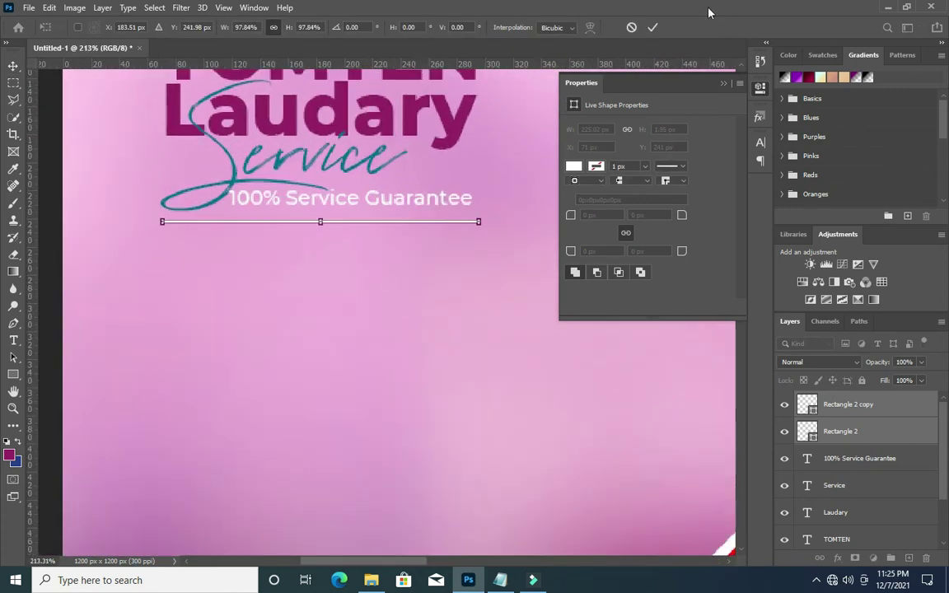
left_click(653, 27)
Turn the right-hand line segment magenta
left_click(852, 408)
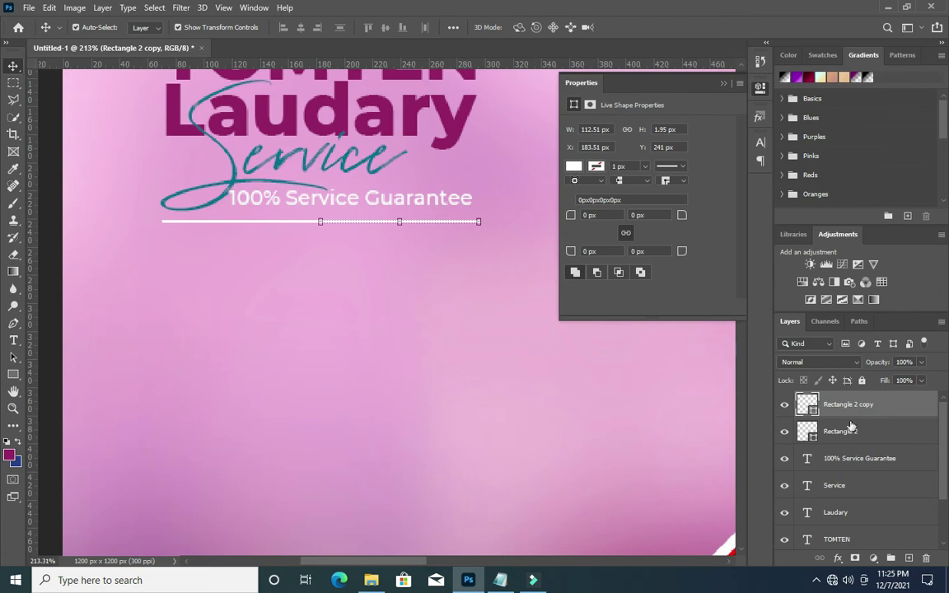
left_click(574, 165)
left_click(599, 237)
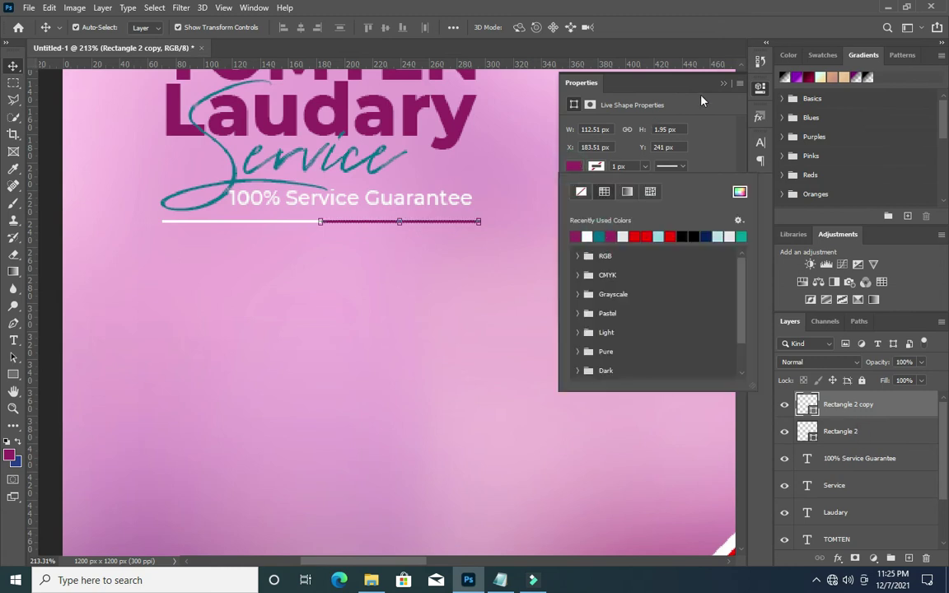
left_click(722, 83)
scroll(290, 169, "down", 3)
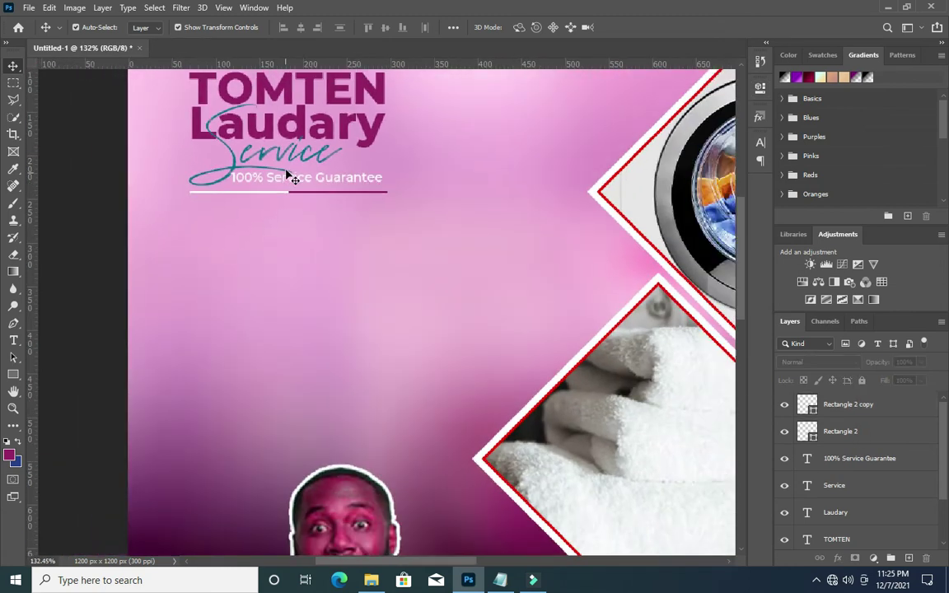
scroll(290, 169, "down", 2)
scroll(215, 140, "down", 1)
scroll(144, 103, "down", 1)
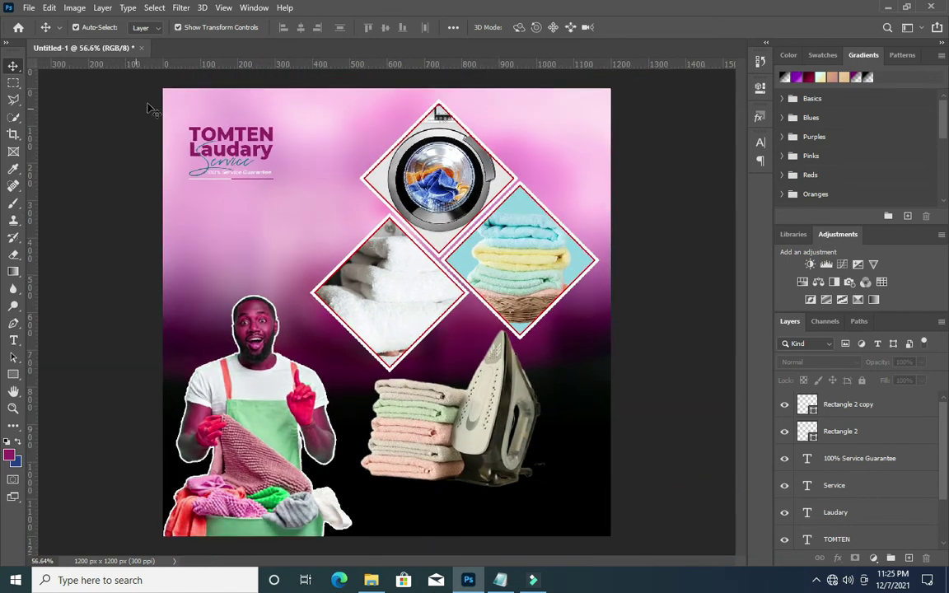
scroll(142, 100, "down", 1)
scroll(280, 165, "up", 1)
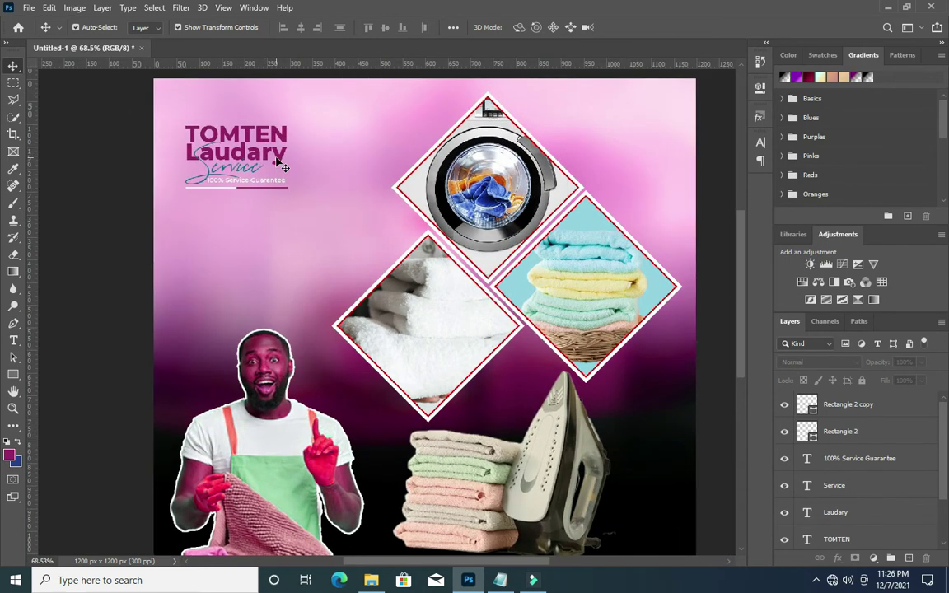
scroll(257, 148, "down", 1)
scroll(240, 250, "down", 1)
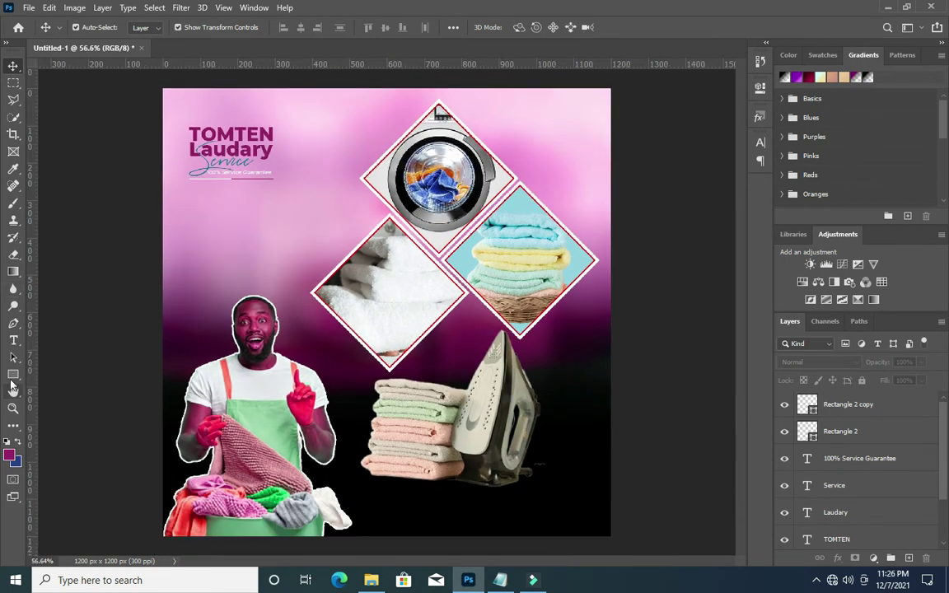
left_click(13, 374)
scroll(248, 213, "up", 1)
scroll(264, 247, "up", 6)
Draw a magenta rounded bar below the logo and lower its opacity to 78%
left_click_drag(280, 212, 475, 244)
left_click_drag(681, 222, 688, 216)
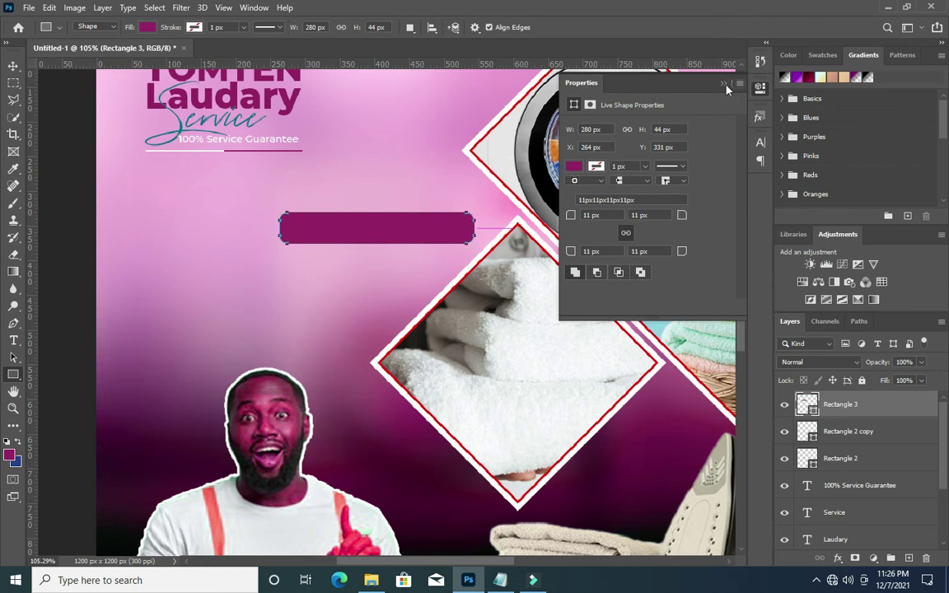
left_click(652, 75)
left_click(13, 65)
left_click_drag(878, 362, 868, 366)
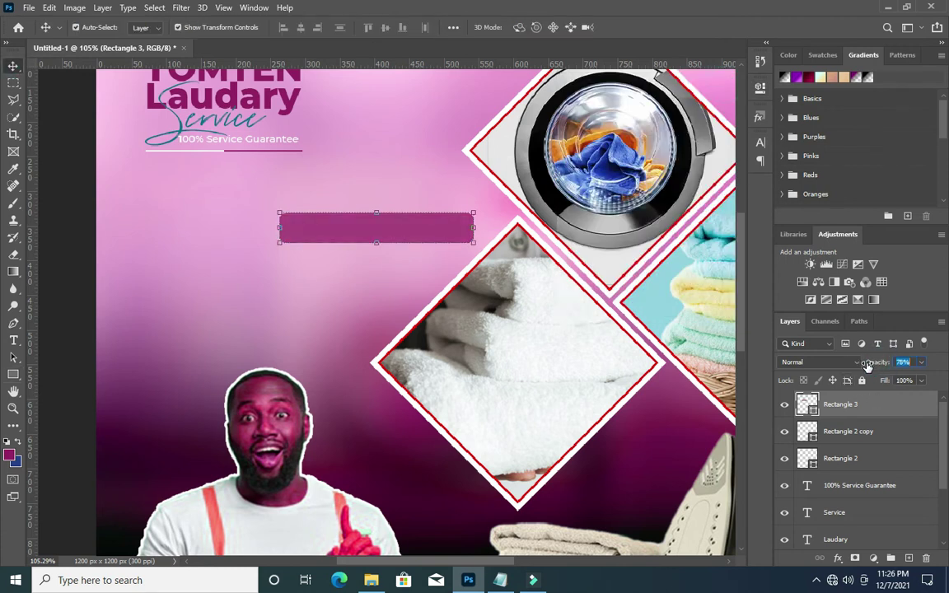
Add a black drop shadow to the bar: 99% opacity, 4 px distance, 4% spread, 3 px size
left_click(838, 558)
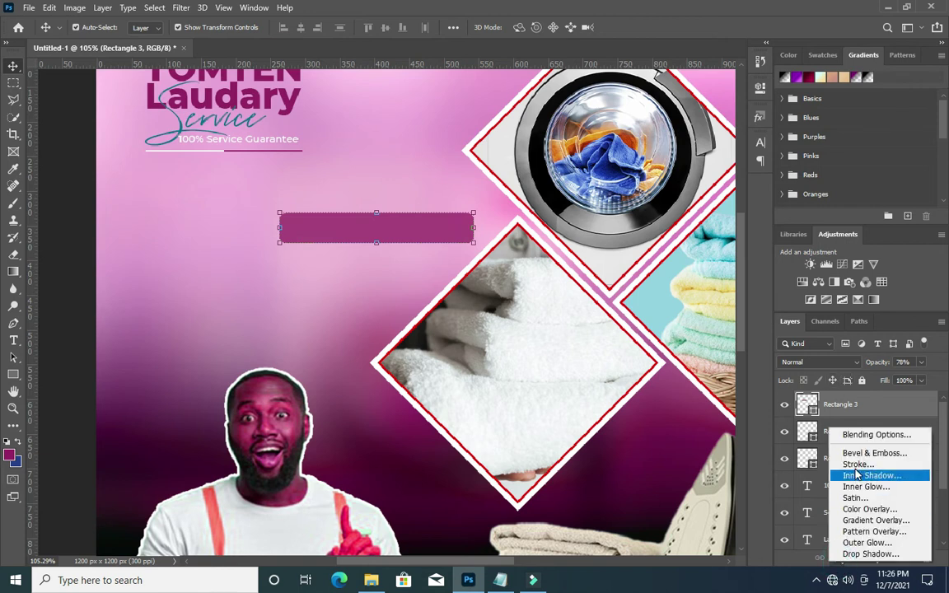
left_click(868, 552)
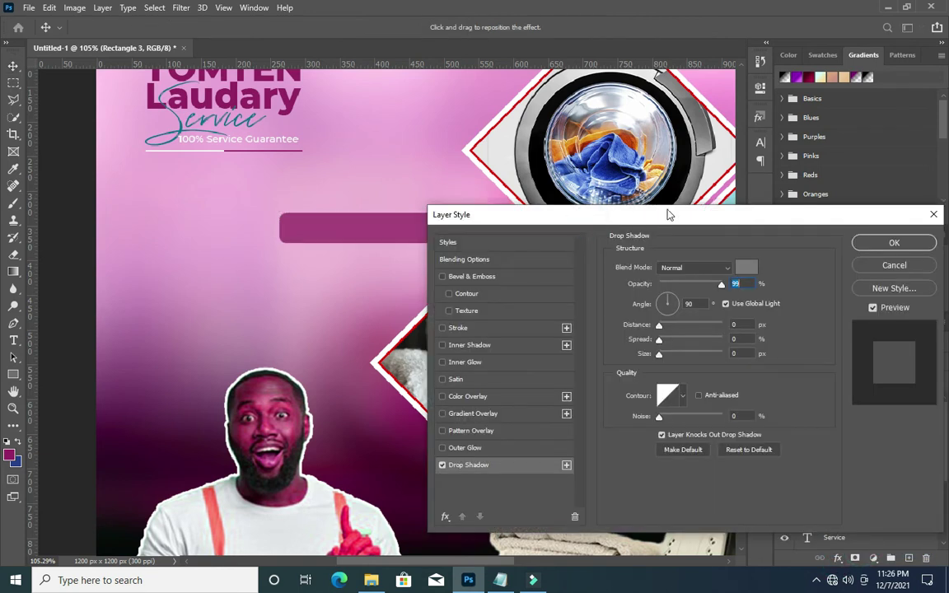
left_click_drag(587, 217, 671, 197)
left_click_drag(740, 310, 744, 310)
left_click(827, 248)
left_click(719, 328)
left_click(886, 148)
left_click_drag(740, 321, 742, 337)
left_click(885, 219)
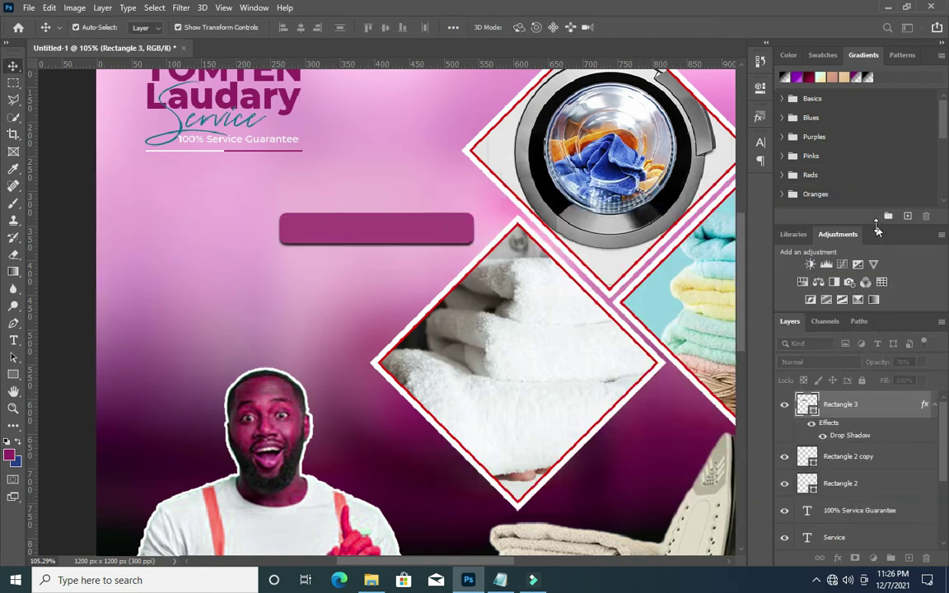
scroll(494, 429, "down", 2)
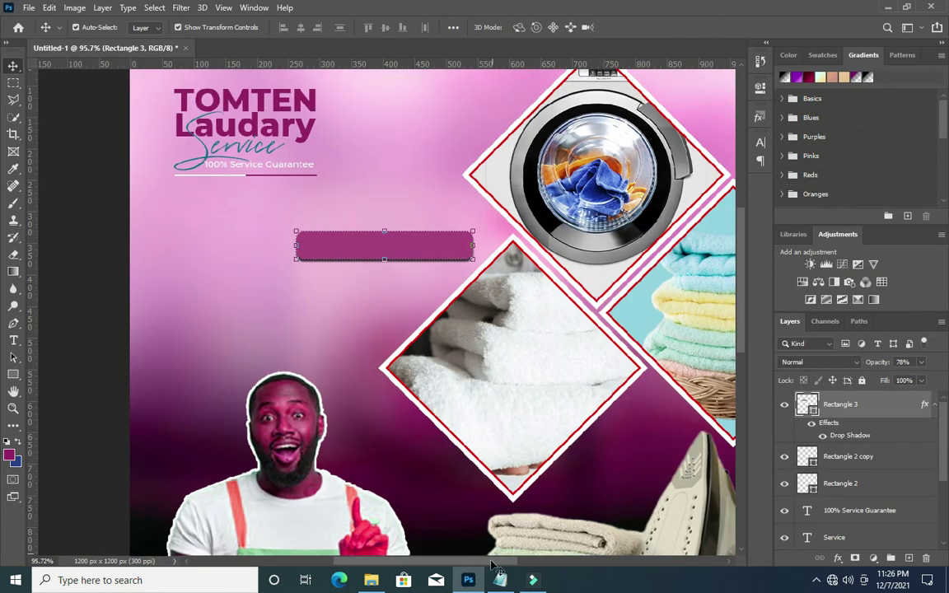
Copy the 'We deliver the best / not just name...' slogan lines from the Notepad notes
left_click(500, 580)
left_click_drag(256, 197, 147, 180)
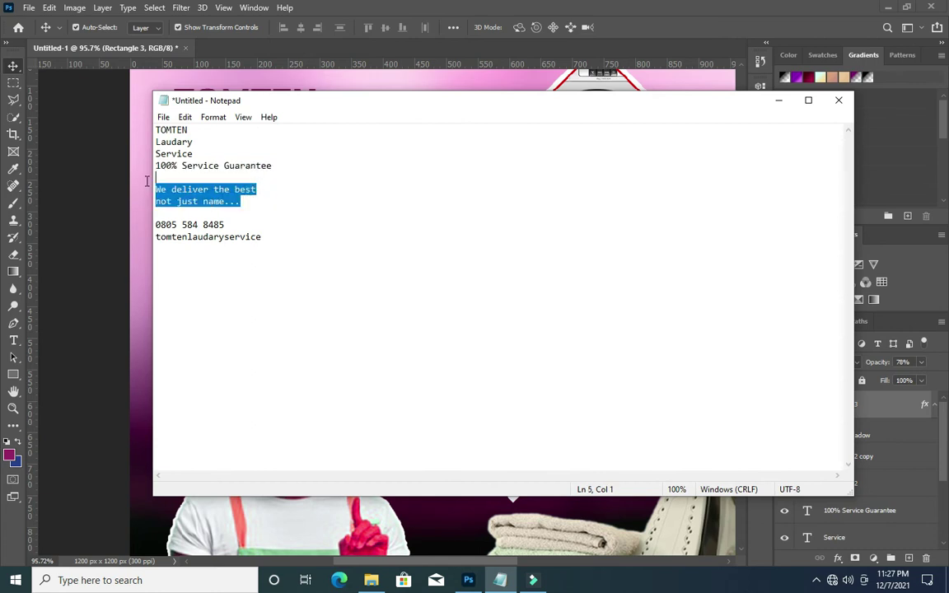
right_click(182, 171)
left_click(230, 231)
left_click(780, 98)
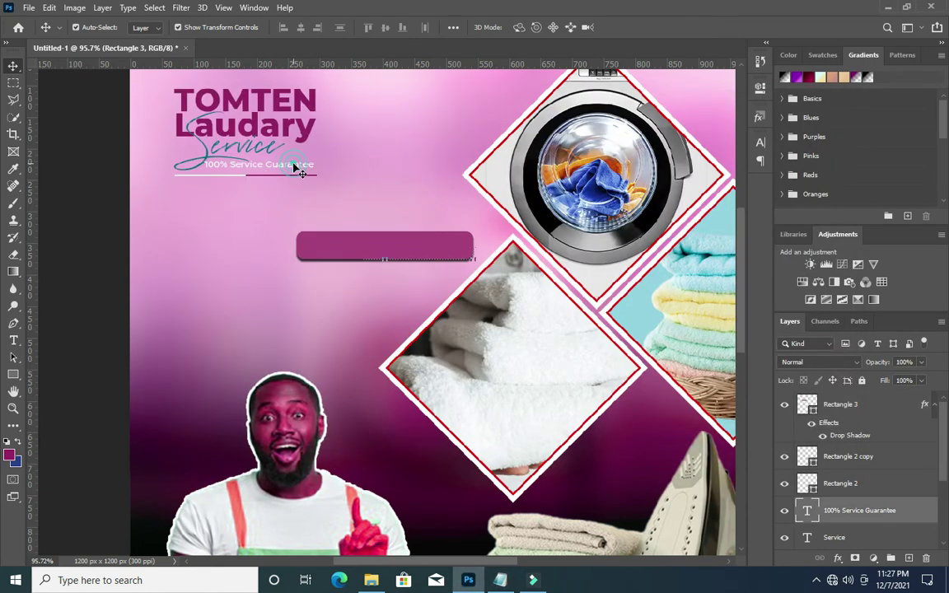
Duplicate the existing tagline text layer and move the copy onto the magenta bar
left_click(299, 169)
key("ctrl+j")
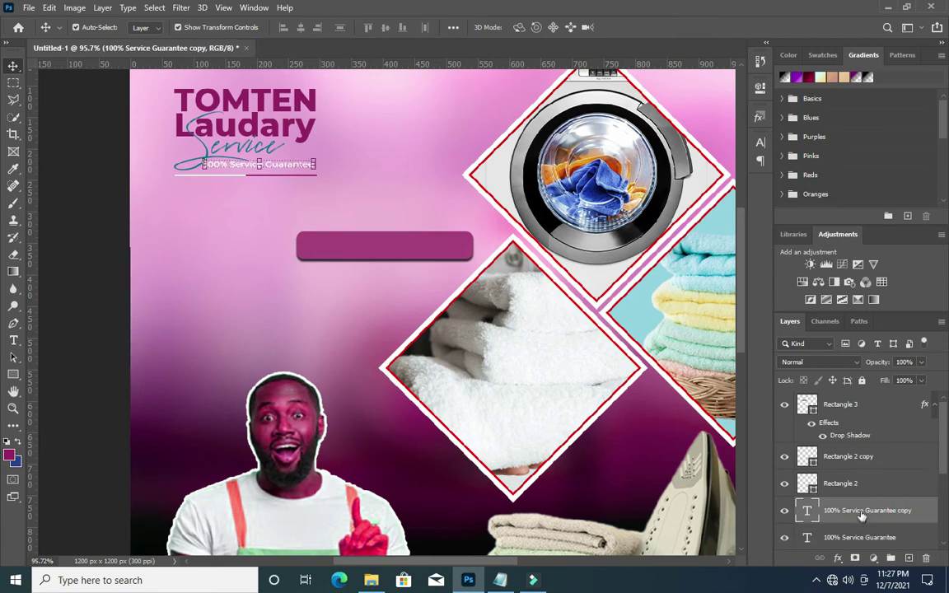
left_click_drag(859, 510, 859, 402)
left_click_drag(303, 165, 379, 249)
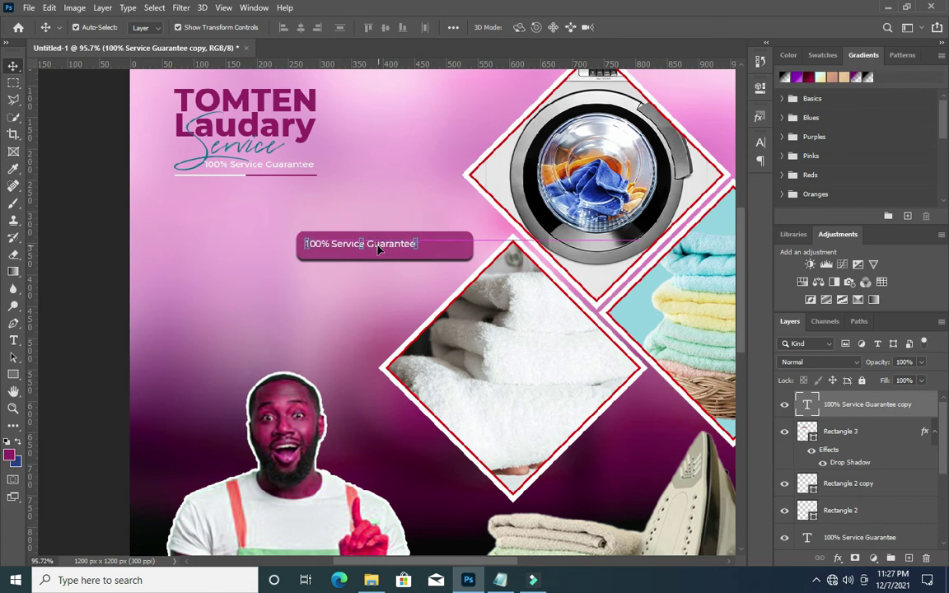
Replace the copied text with the pasted slogan and widen its line spacing
key("t")
scroll(376, 247, "up", 3)
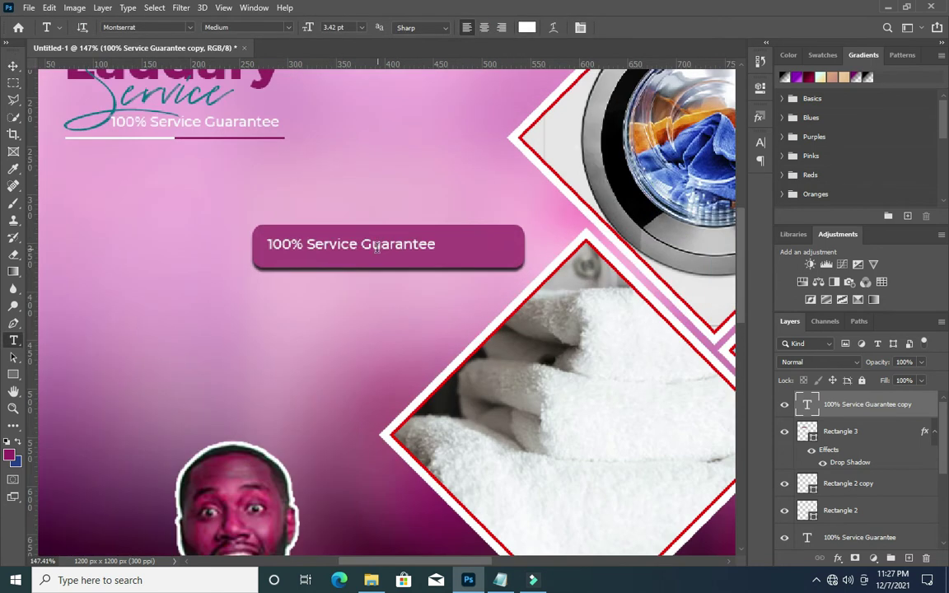
triple_click(422, 261)
key("ctrl+v")
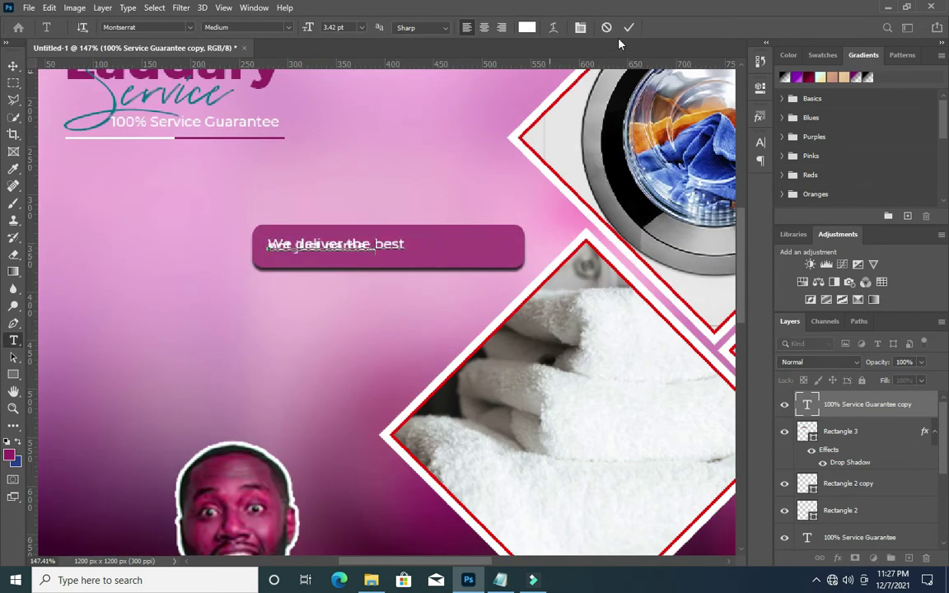
left_click(685, 128)
left_click(759, 142)
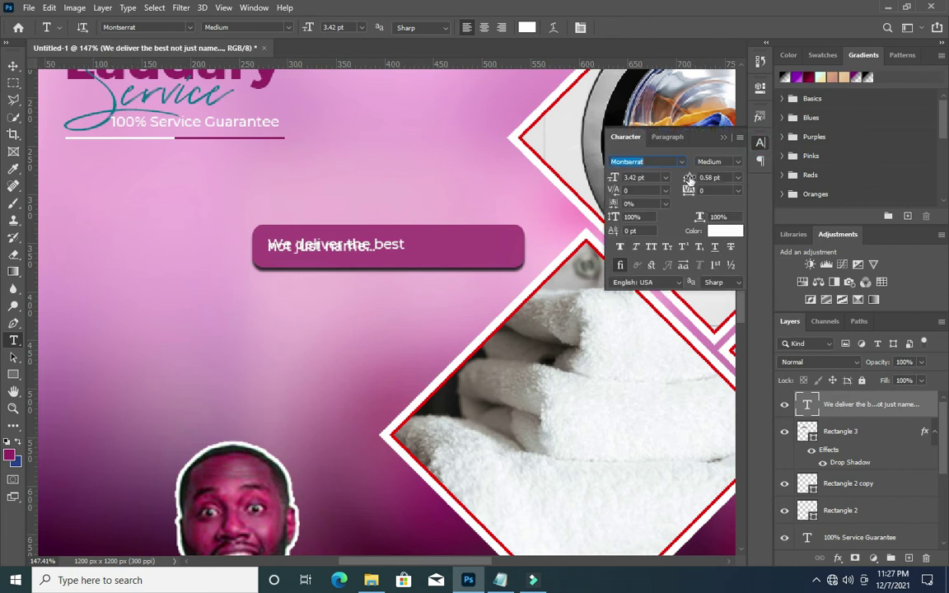
left_click_drag(695, 178, 690, 178)
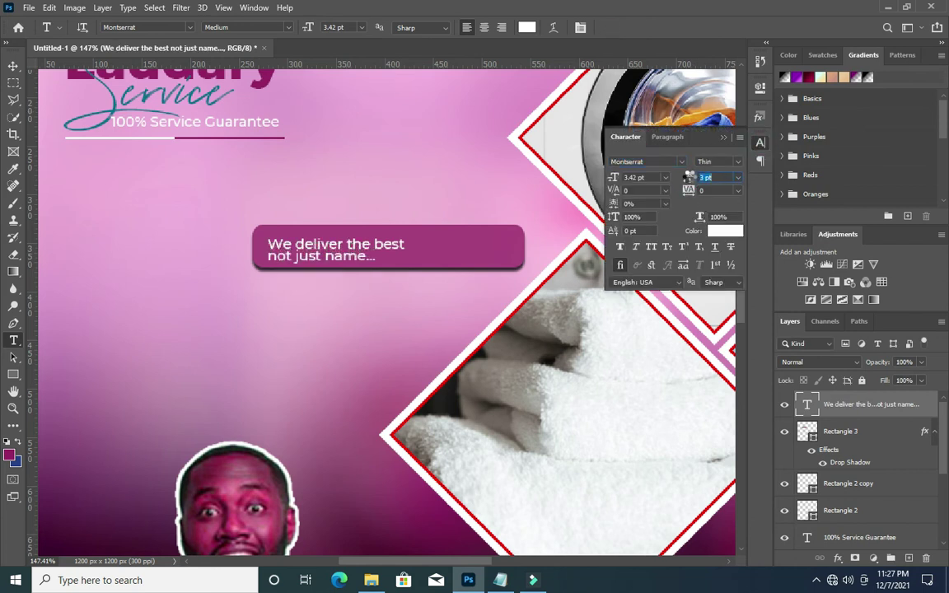
Centre the slogan on the magenta pill and scale it up to about 132%
left_click(12, 70)
mouse_move(406, 238)
left_mouse_down()
mouse_move(449, 233)
mouse_move(479, 264)
left_mouse_up()
left_click(447, 260)
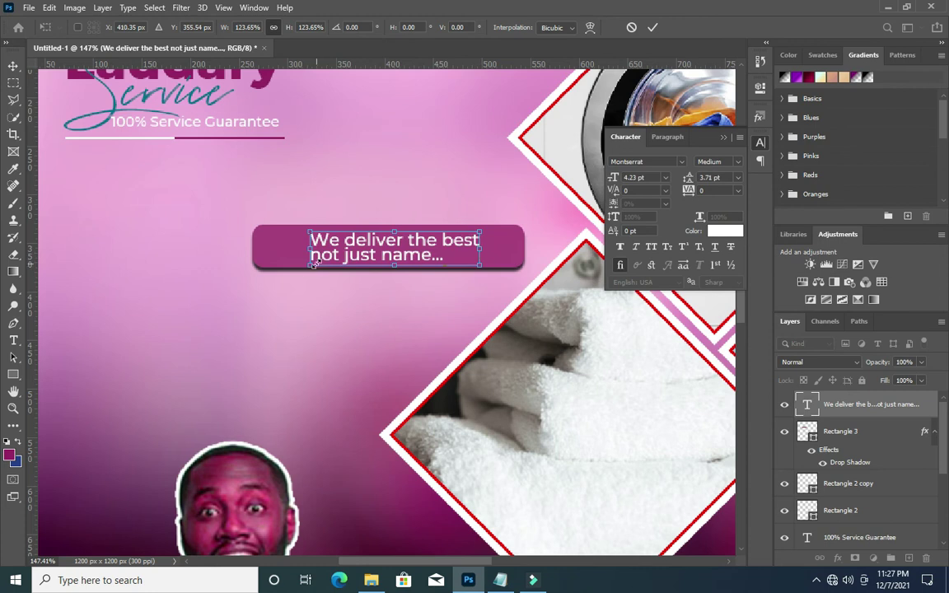
left_click_drag(301, 268, 290, 270)
left_click_drag(376, 248, 373, 244)
left_click(653, 27)
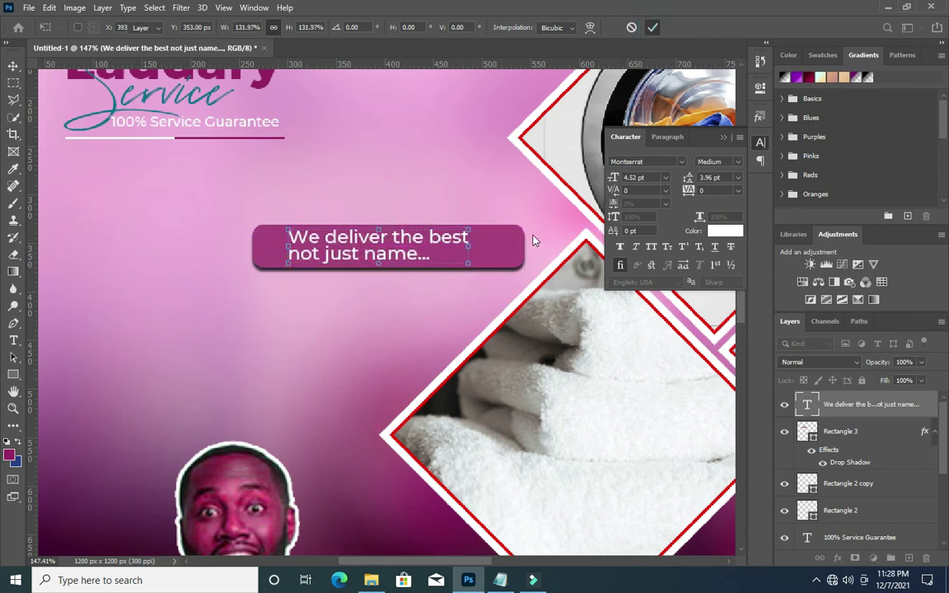
scroll(486, 220, "down", 5, "alt")
scroll(473, 319, "down", 3, "alt")
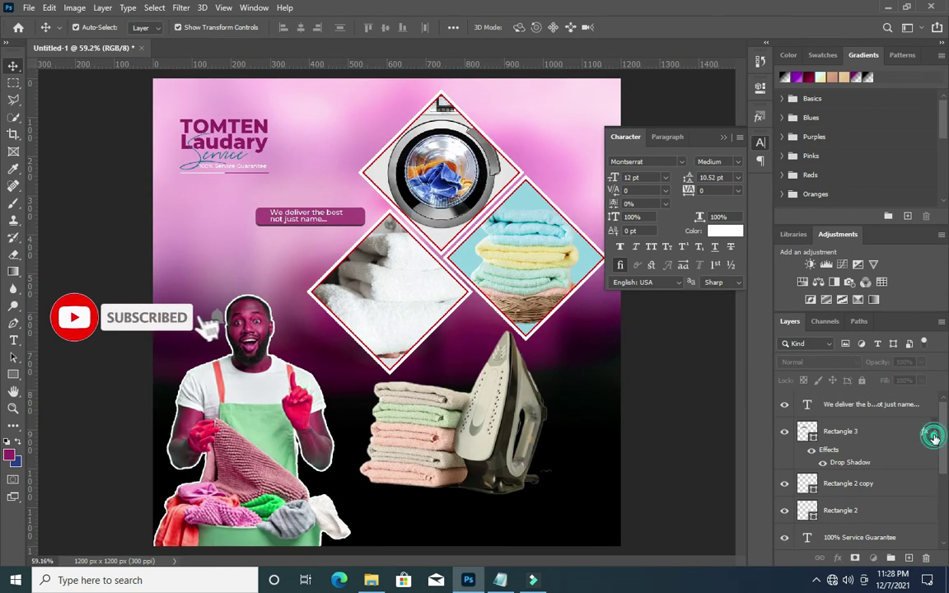
Move the tagline pill down beside the man's face and shrink it to about 84%
left_click(934, 431)
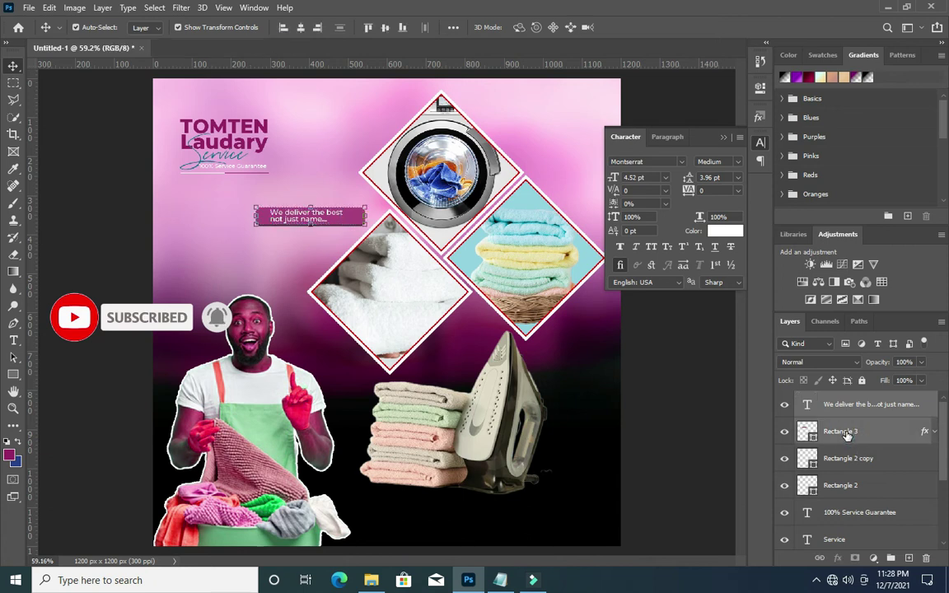
scroll(312, 230, "up", 2, "alt")
scroll(311, 230, "up", 1, "alt")
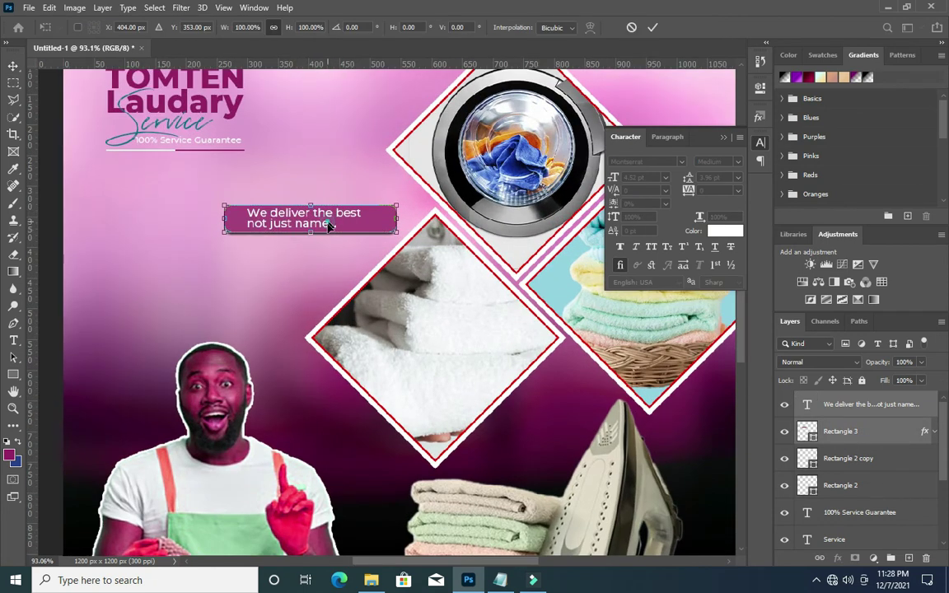
left_click_drag(311, 230, 348, 353)
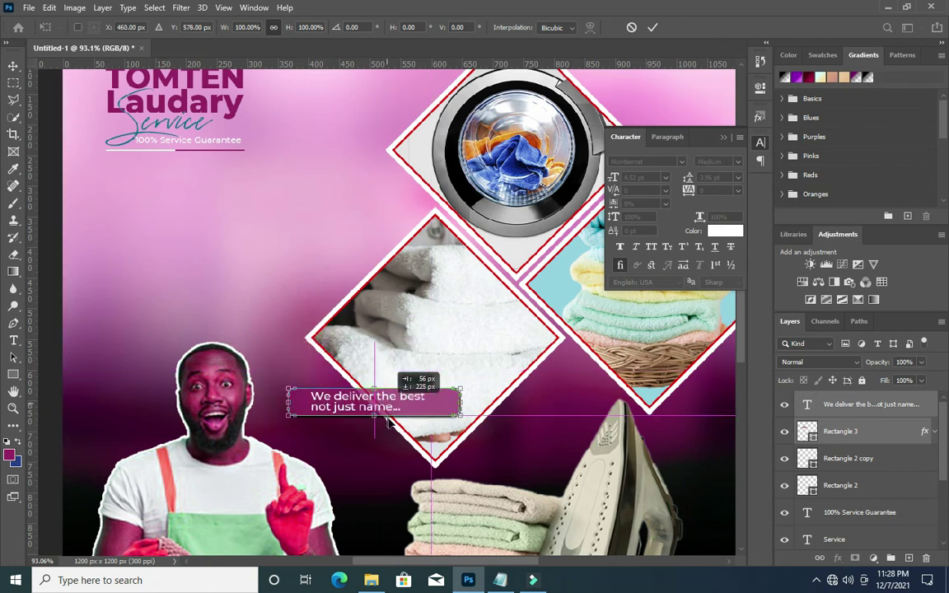
left_click_drag(348, 352, 373, 419)
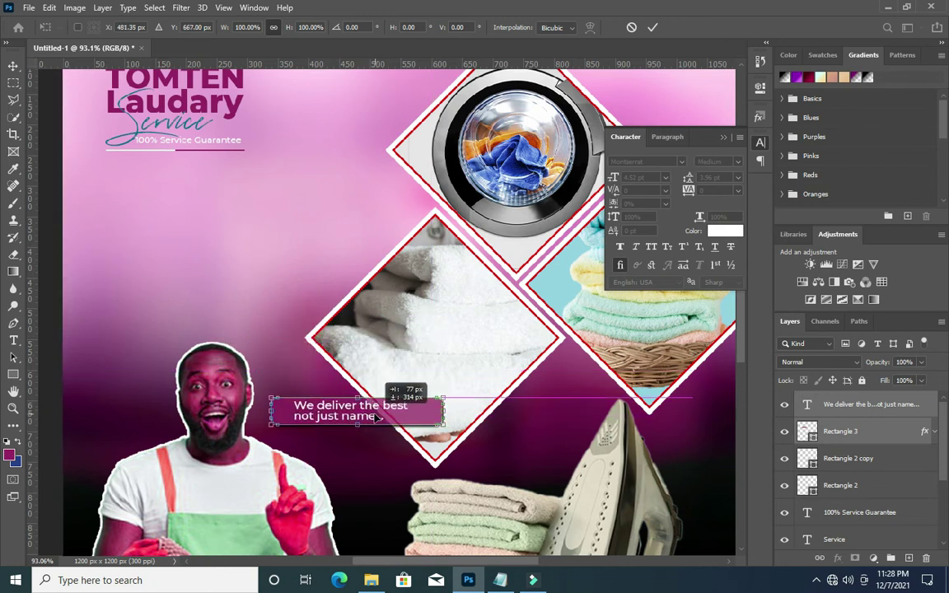
key("Return")
left_click_drag(443, 423, 394, 420)
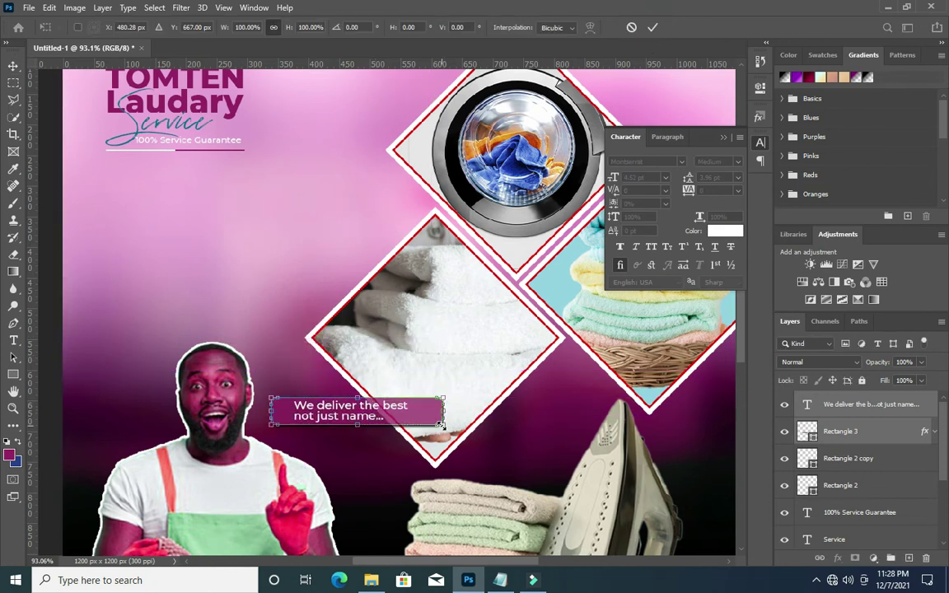
left_click(652, 27)
scroll(210, 344, "down", 3)
scroll(608, 420, "up", 1)
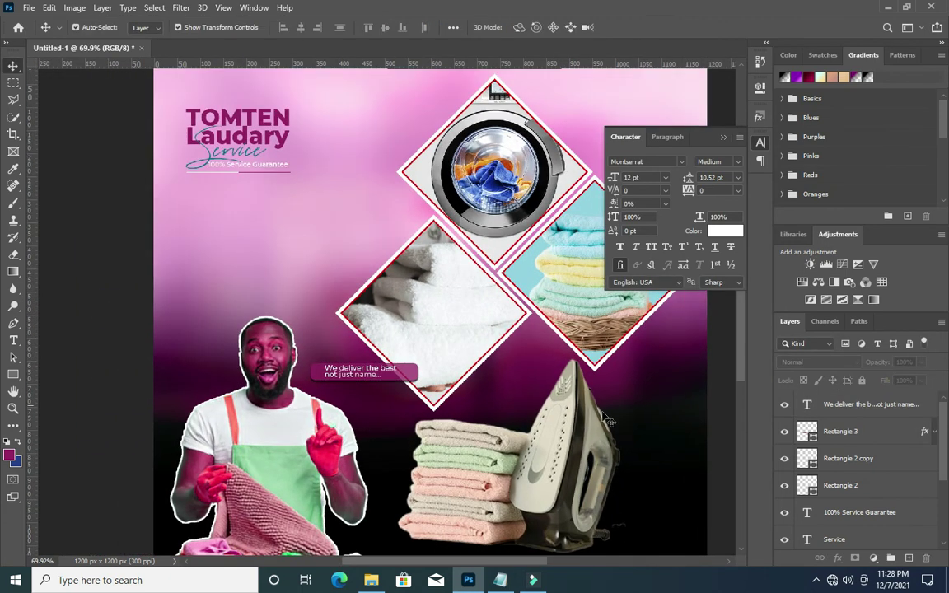
left_click(725, 141)
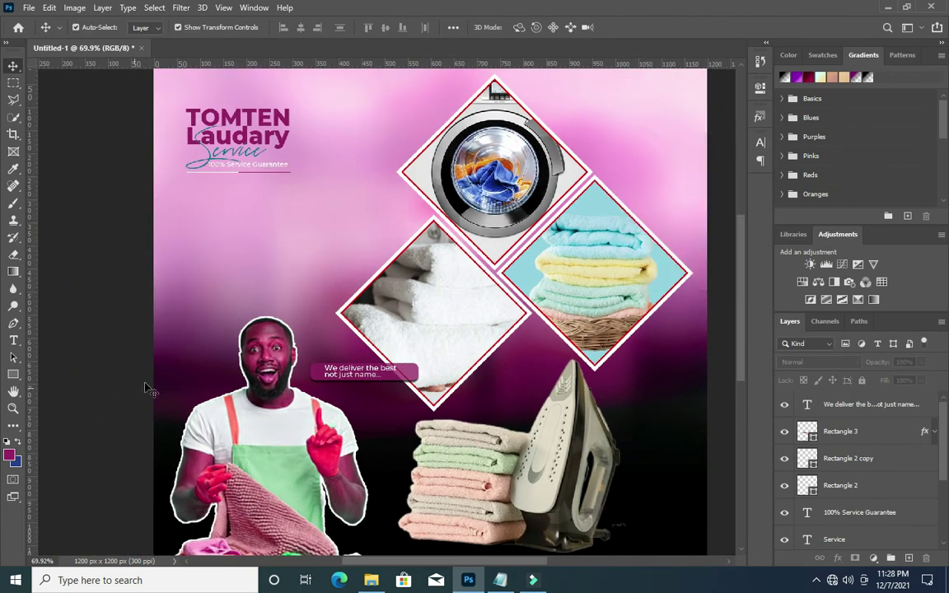
Copy the phone number line from the Notepad notes and hide Notepad
scroll(520, 536, "up", 1)
scroll(520, 536, "up", 1)
scroll(519, 537, "up", 1)
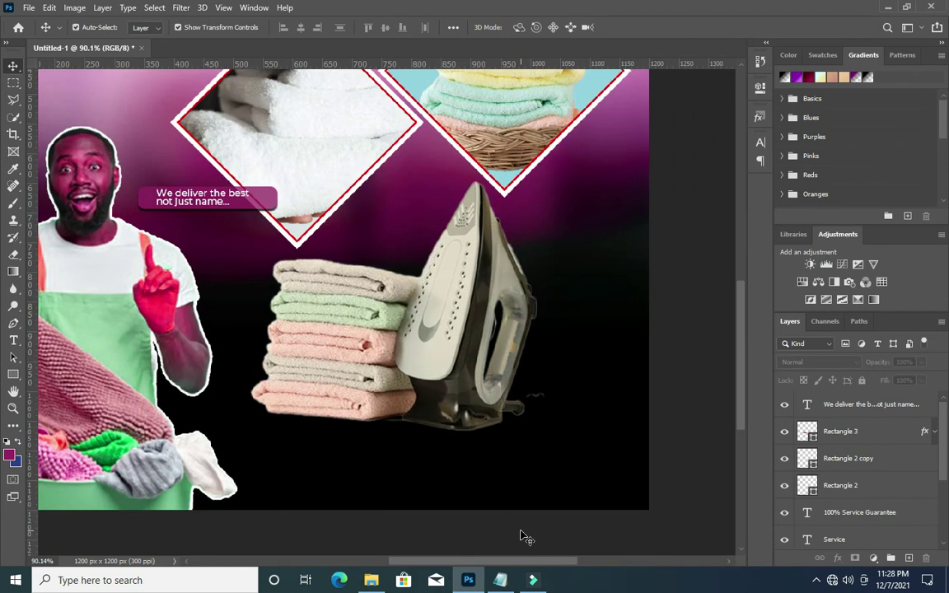
left_click(13, 339)
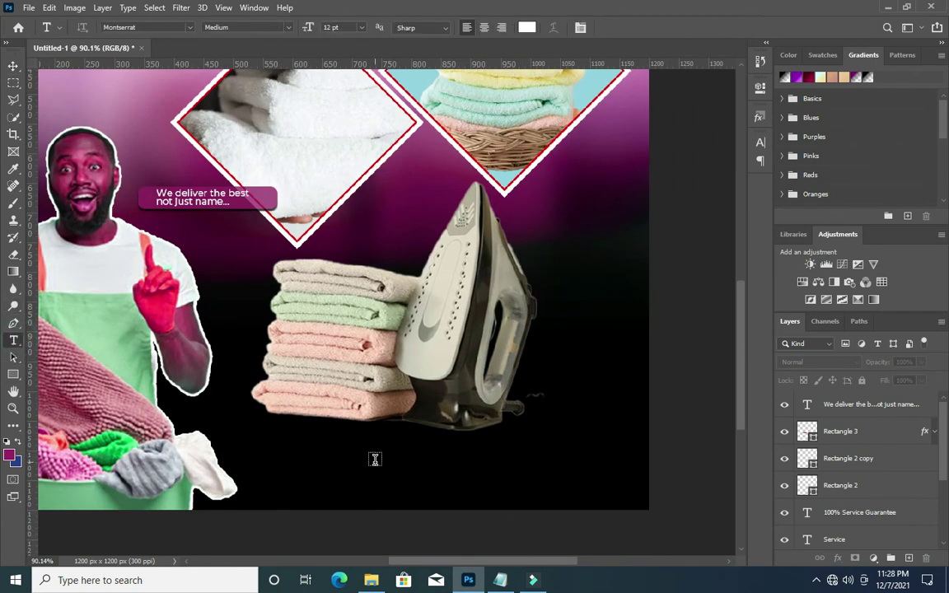
key("alt+Tab")
left_click_drag(230, 224, 154, 224)
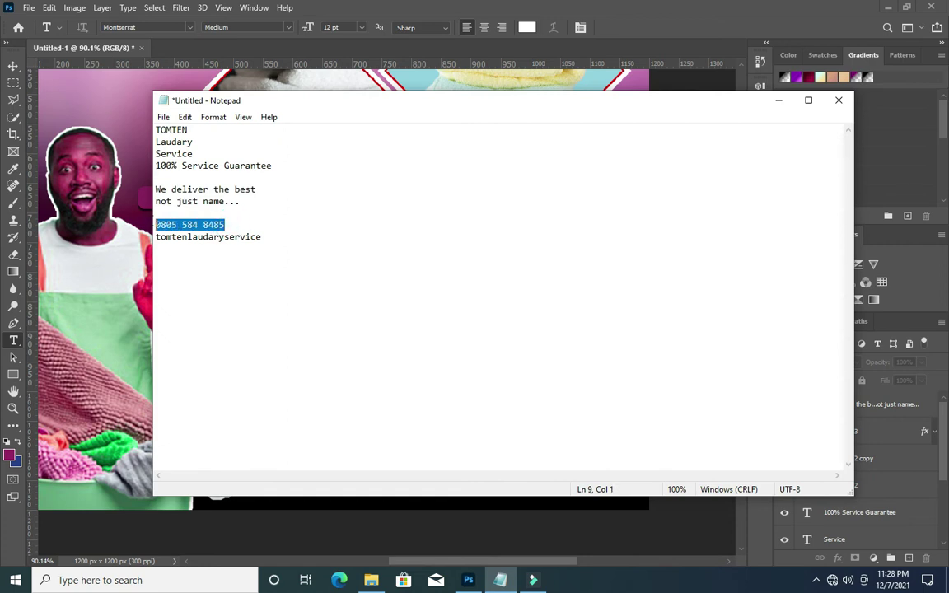
right_click(191, 224)
left_click(223, 259)
left_click(778, 100)
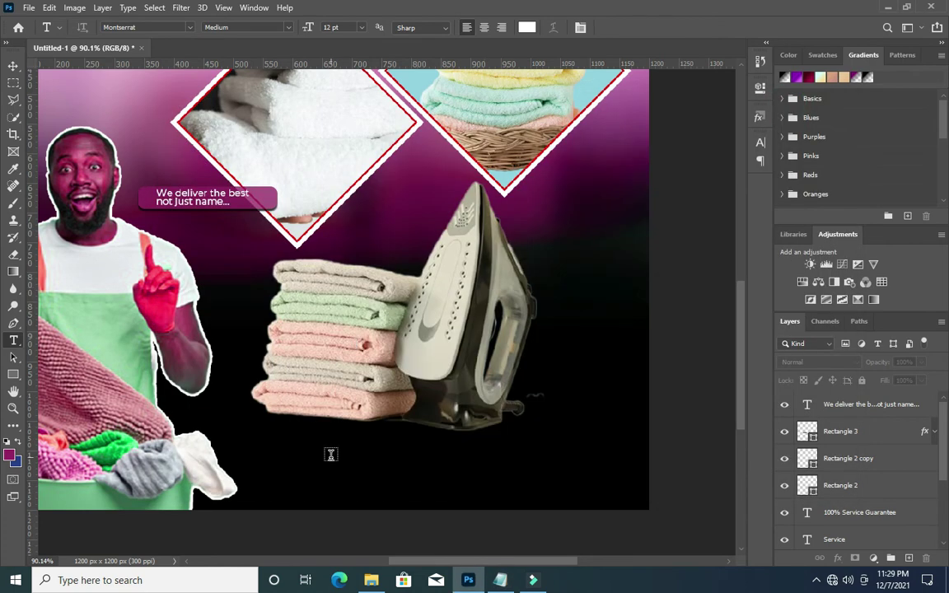
Paste the phone number as text below the iron and scale it to about 64%
left_click(396, 464)
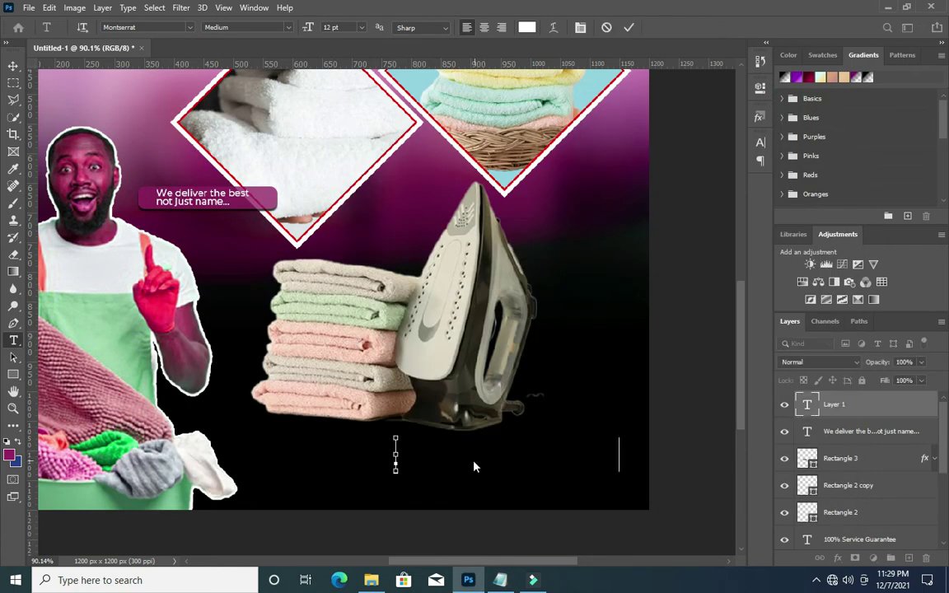
key("ctrl+v")
left_click(628, 27)
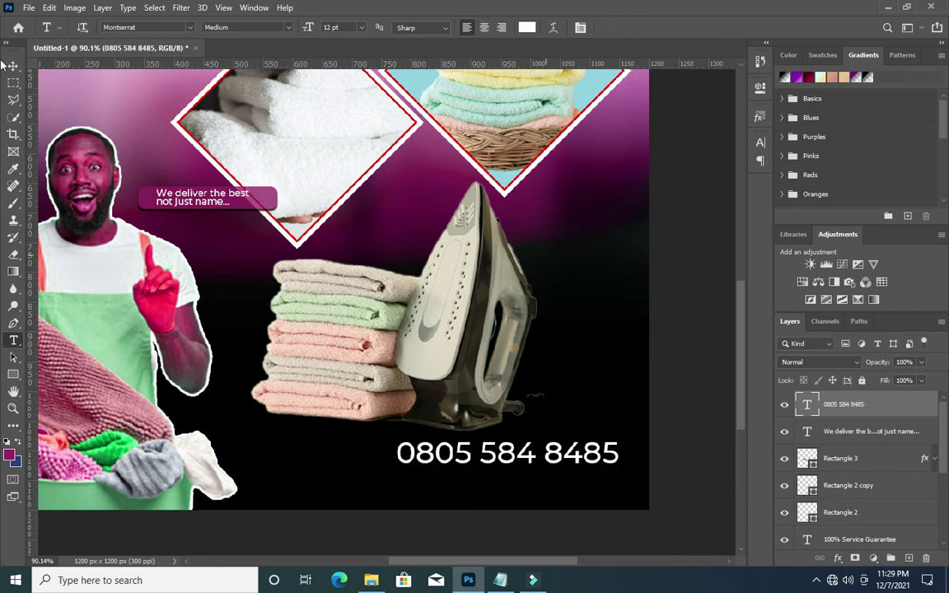
key("v")
left_click_drag(620, 444, 540, 452)
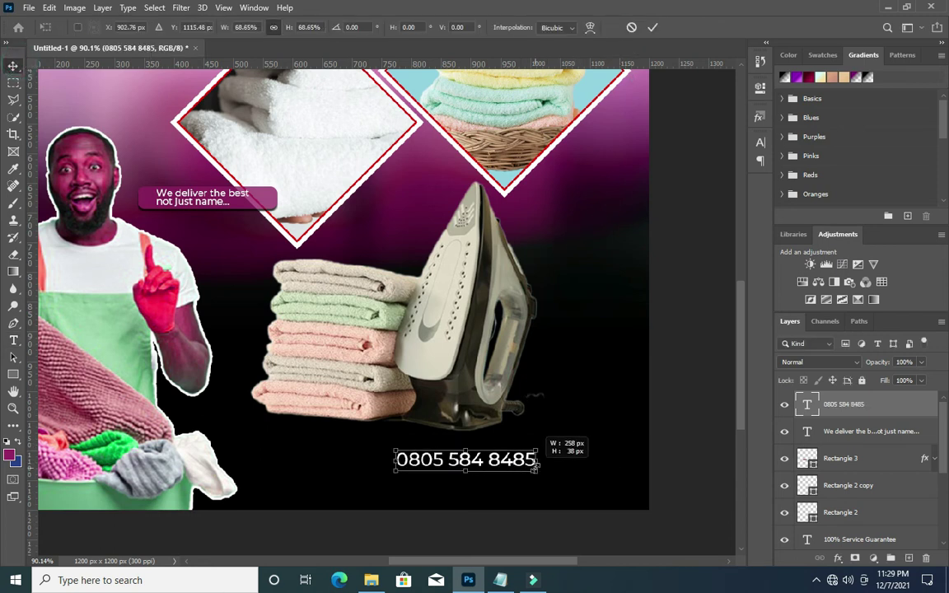
left_click(652, 27)
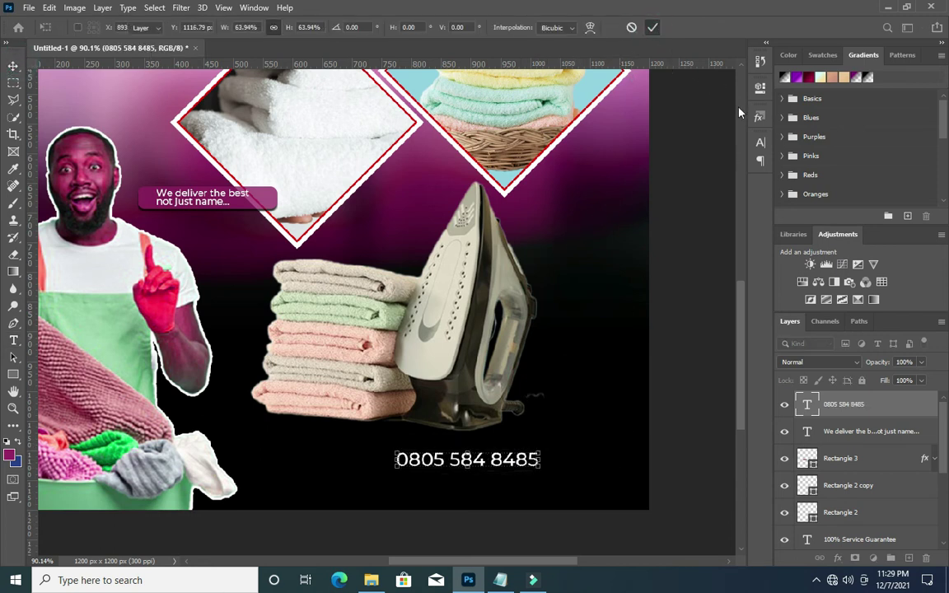
Set the phone number's font weight to Bold
left_click(761, 142)
left_click(737, 164)
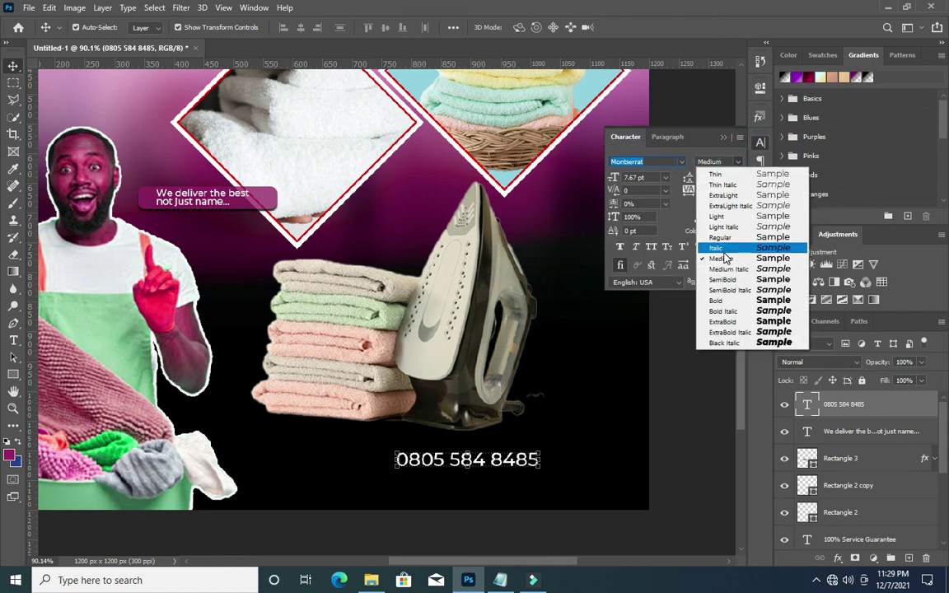
left_click(716, 300)
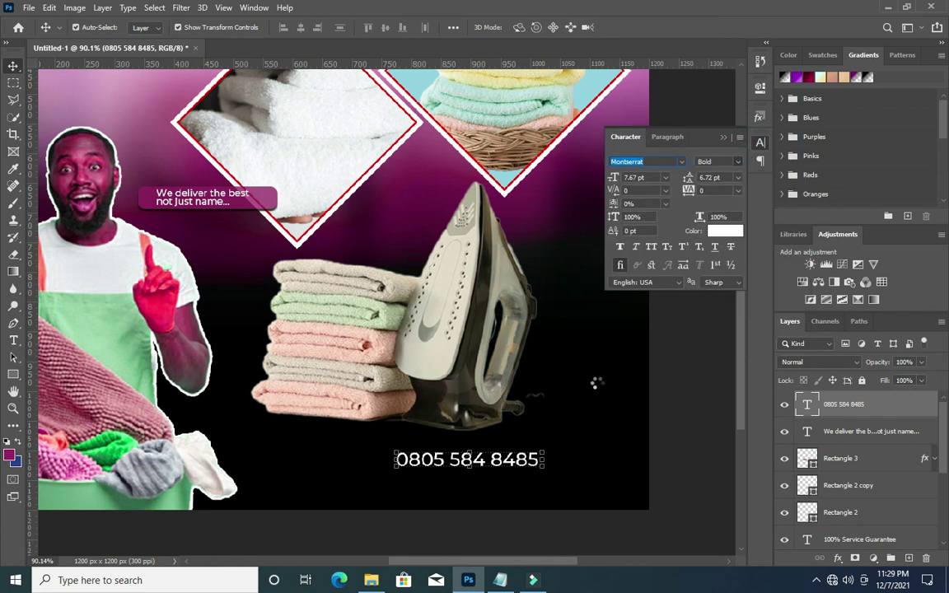
left_click(725, 142)
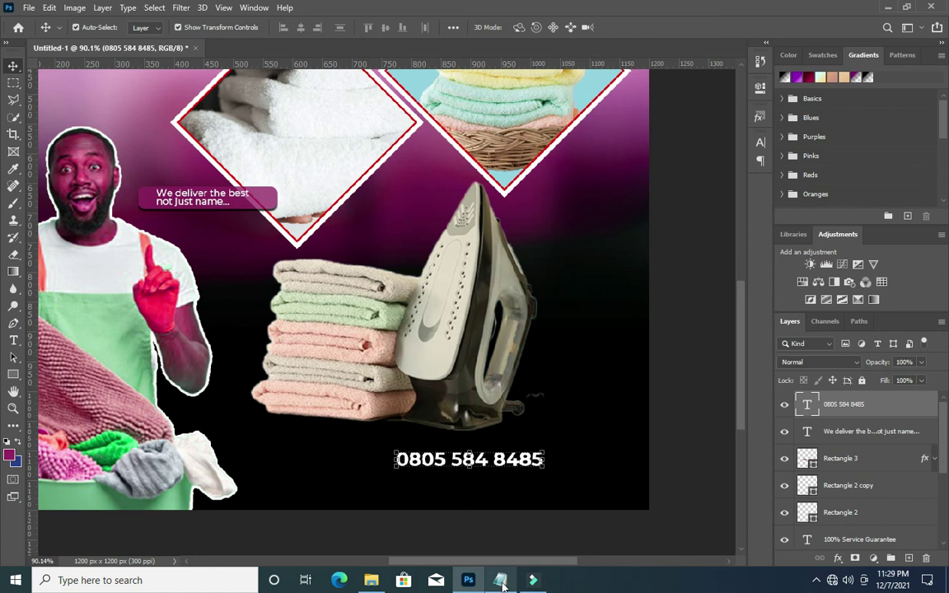
key("alt+Tab")
Copy the social media handle line from the Notepad notes
left_click_drag(264, 236, 146, 238)
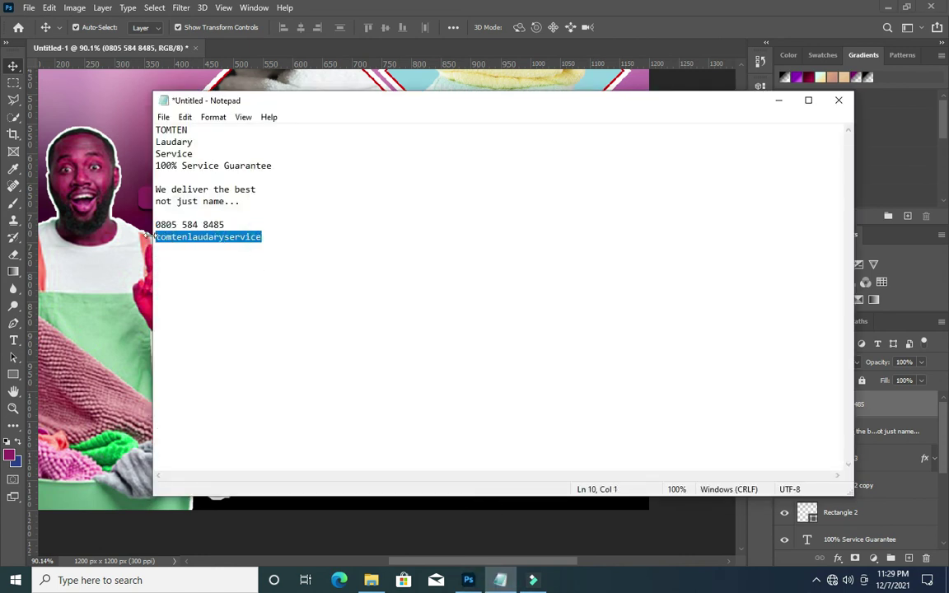
right_click(205, 232)
left_click(239, 275)
left_click(779, 100)
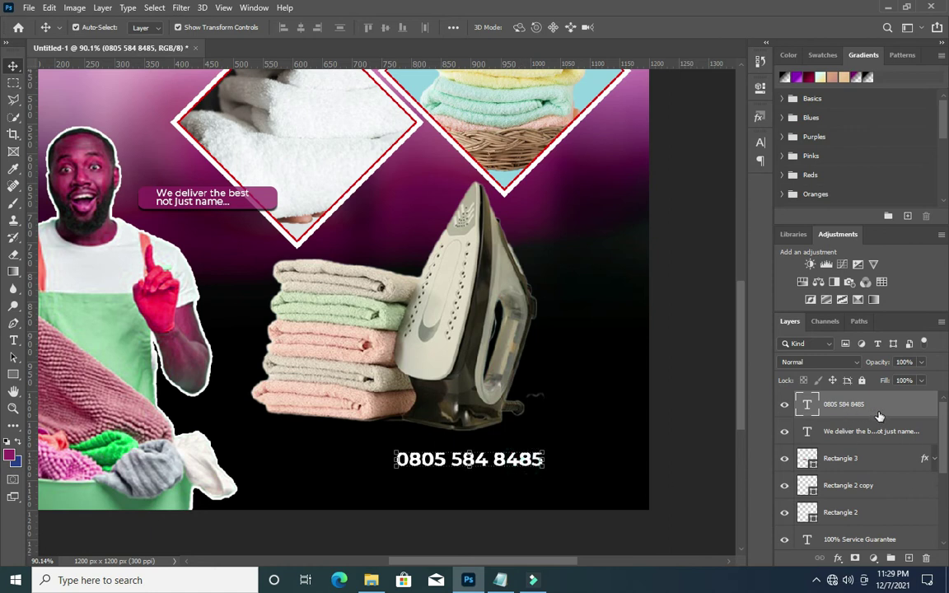
Duplicate the phone number text just below it and set the copy to Medium weight
left_click_drag(882, 410, 907, 558)
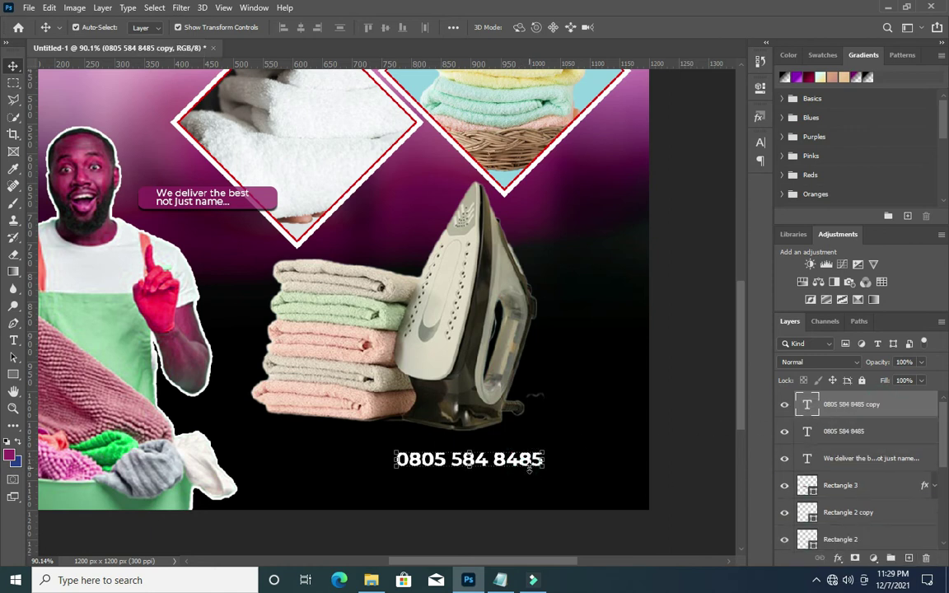
left_click_drag(514, 467, 497, 484)
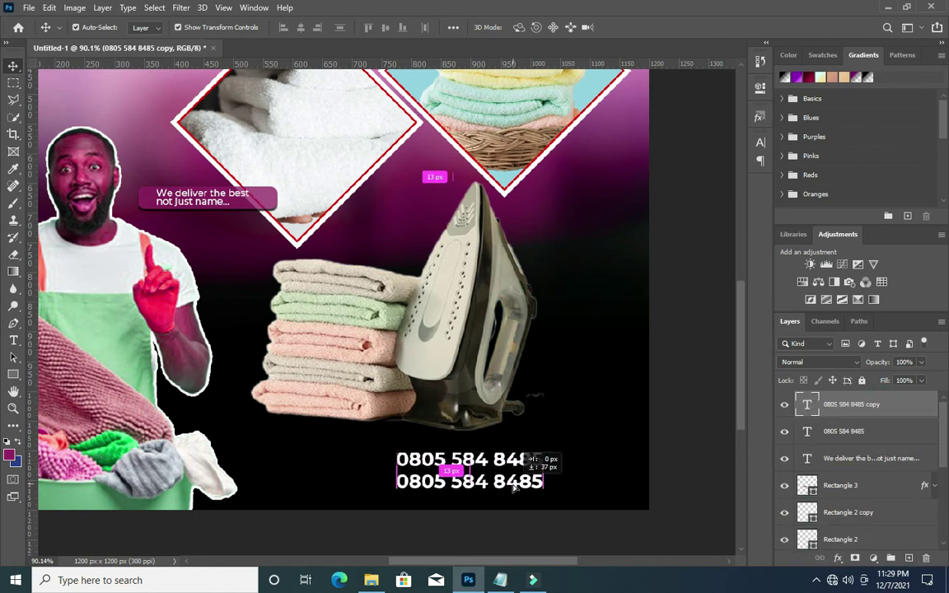
left_click(760, 142)
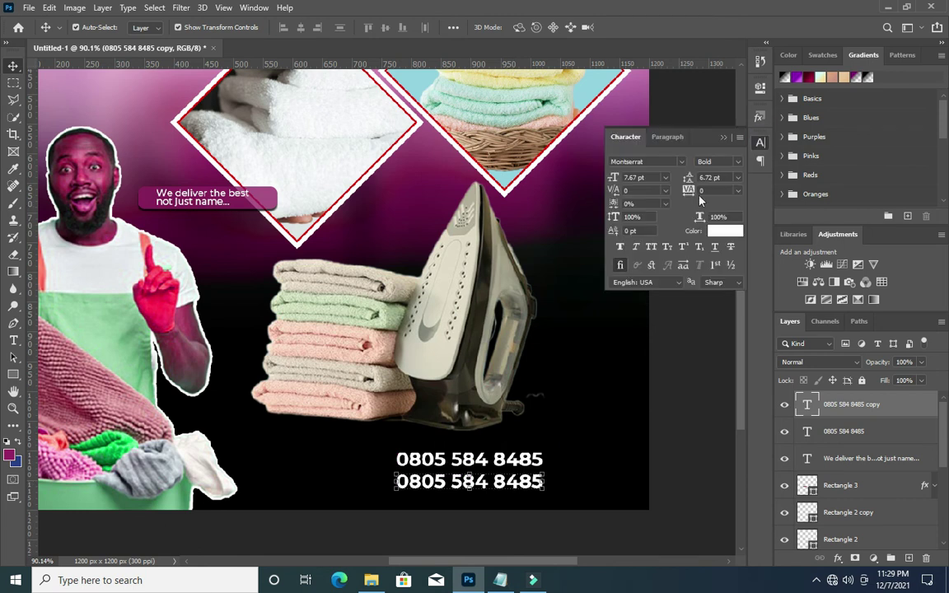
left_click(736, 163)
left_click(720, 259)
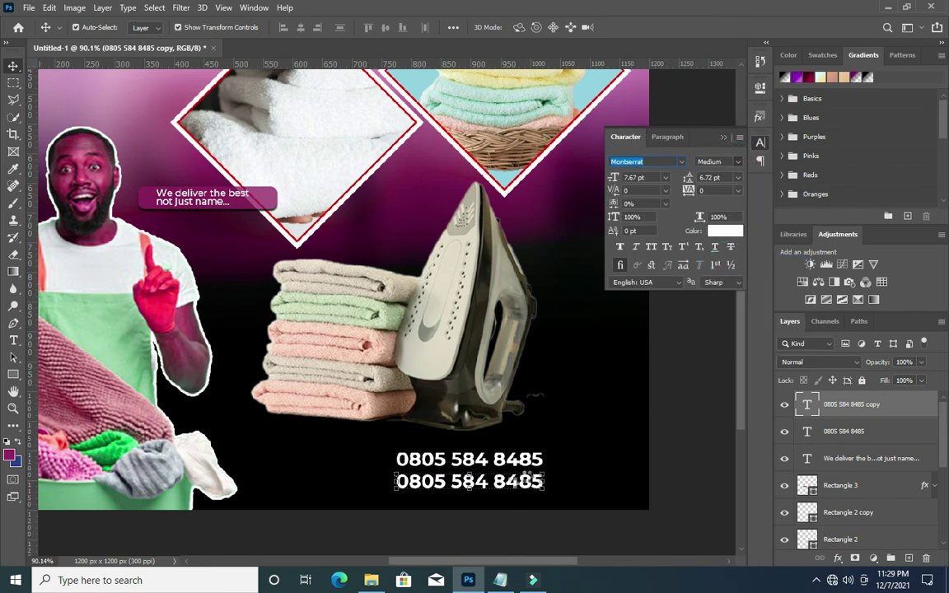
Replace the copy's text with the social handle and shrink it to fit under the number
double_click(476, 484)
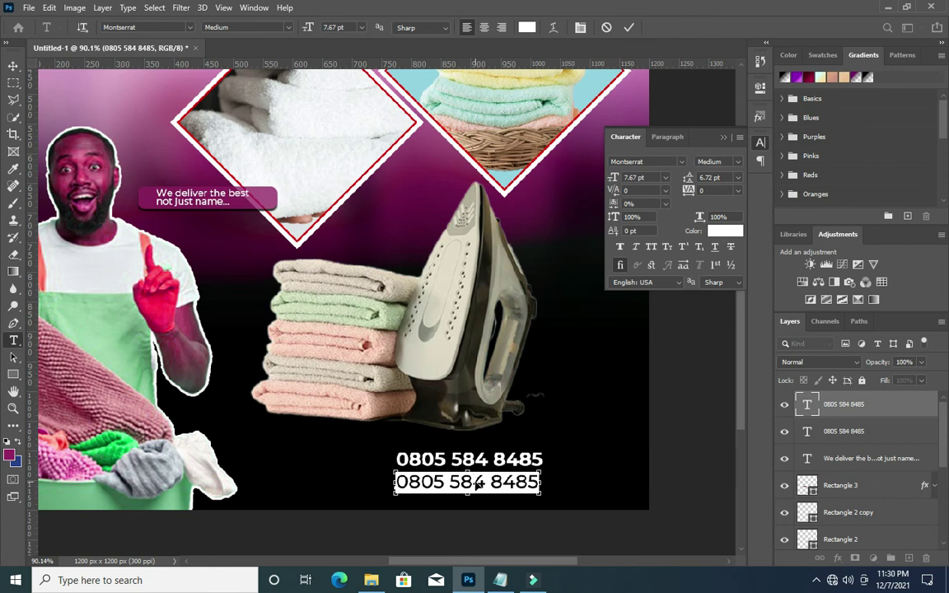
type("tomtenlaudaryservice")
key("ctrl+Return")
key("ctrl+t")
left_click_drag(608, 492, 544, 479)
left_click(653, 27)
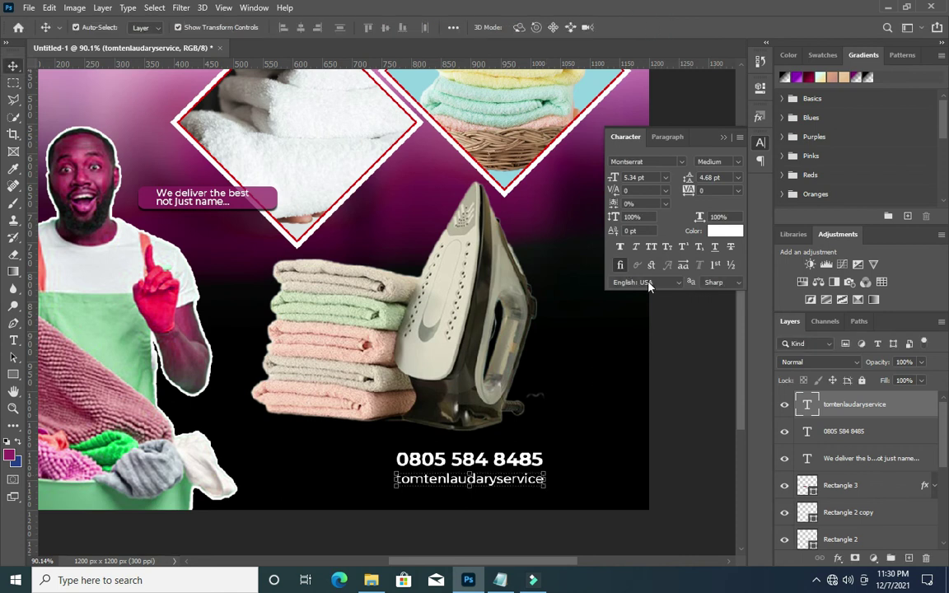
key("Up")
key("Up")
key("Up")
left_click(372, 581)
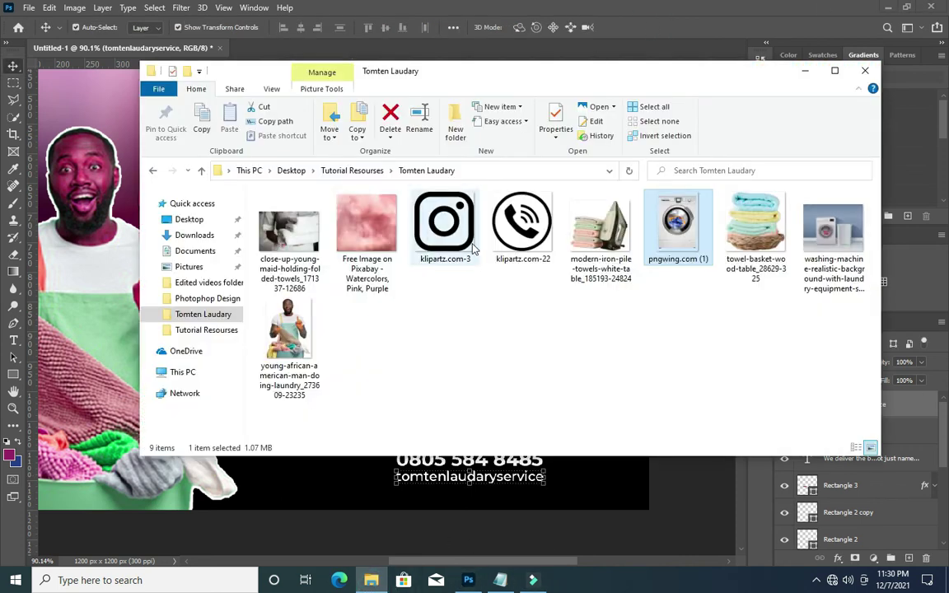
Draw a magenta circle left of the phone number, below the text layers
left_click(805, 71)
left_click(12, 377)
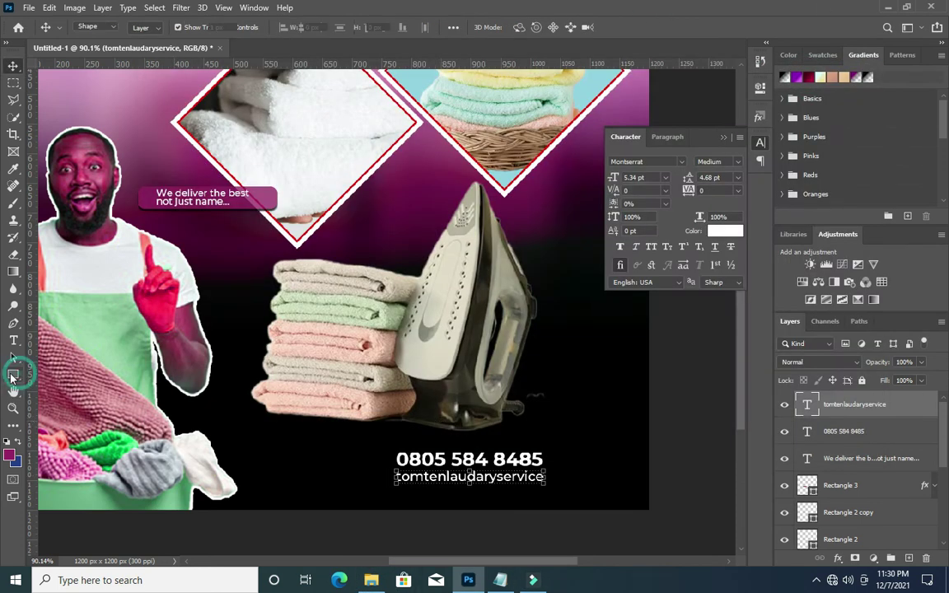
right_click(12, 376)
left_click(91, 396)
scroll(403, 469, "up", 3)
left_click_drag(370, 447, 406, 474)
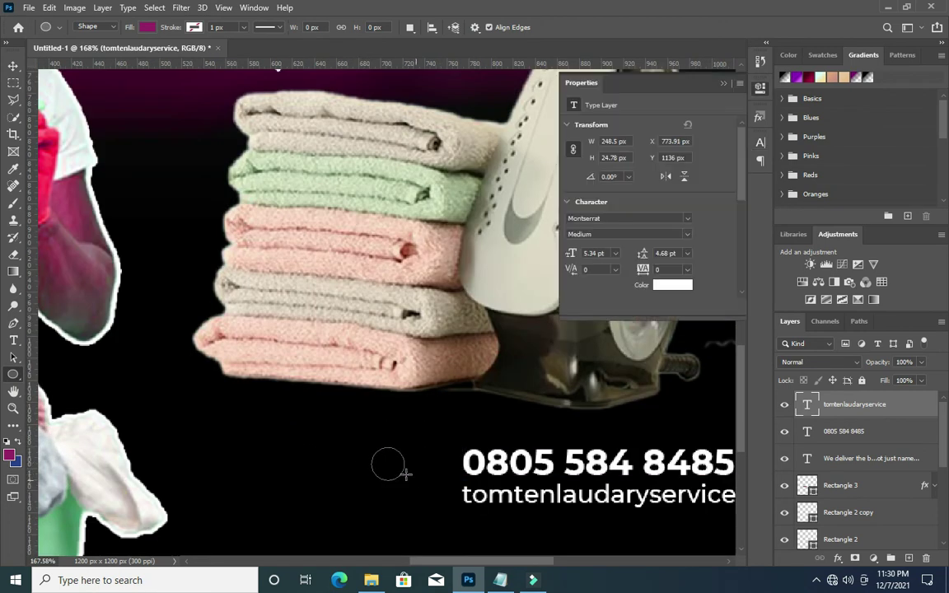
scroll(390, 464, "up", 1)
left_click_drag(387, 466, 429, 473)
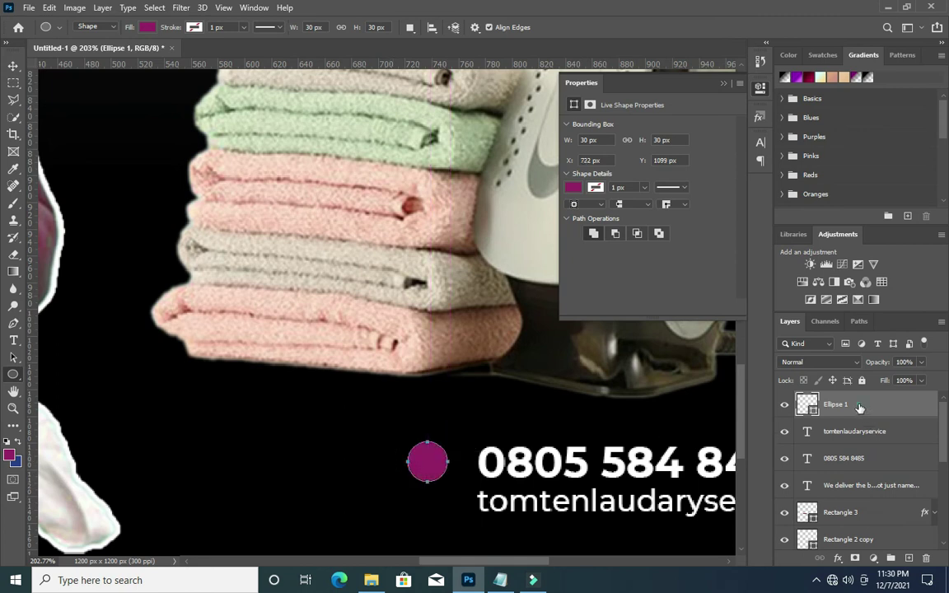
mouse_move(860, 407)
left_mouse_down()
mouse_move(868, 452)
mouse_move(820, 420)
left_mouse_up()
Duplicate the circle beside the social handle, then shrink both circles and nudge them right
key("ctrl+j")
left_click_drag(427, 467, 428, 509)
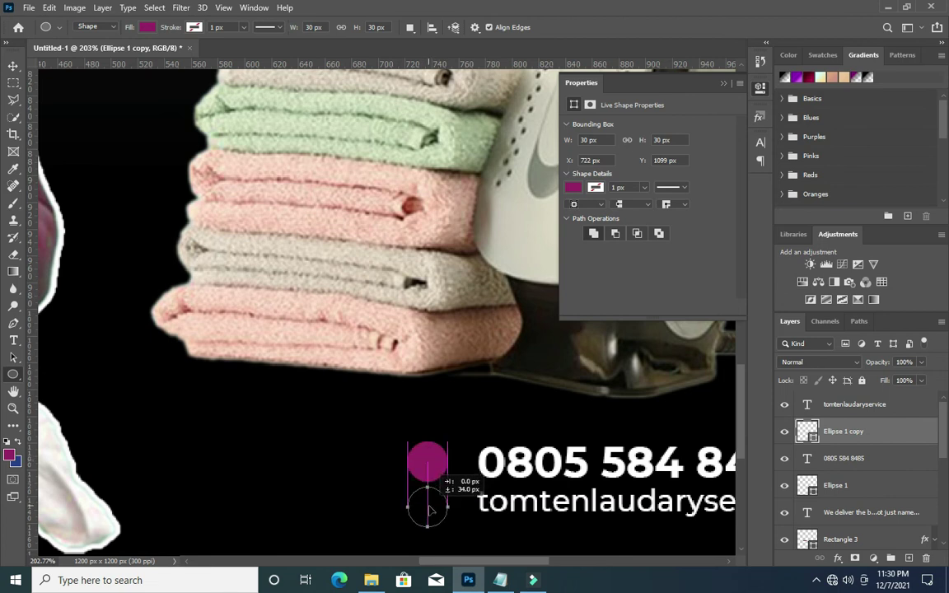
left_click(842, 486, "ctrl")
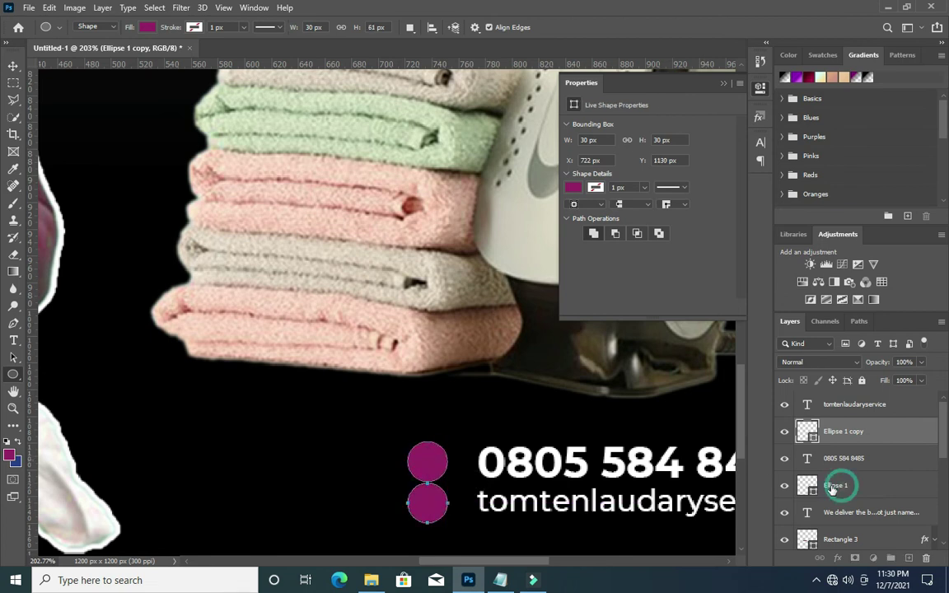
left_click(13, 65)
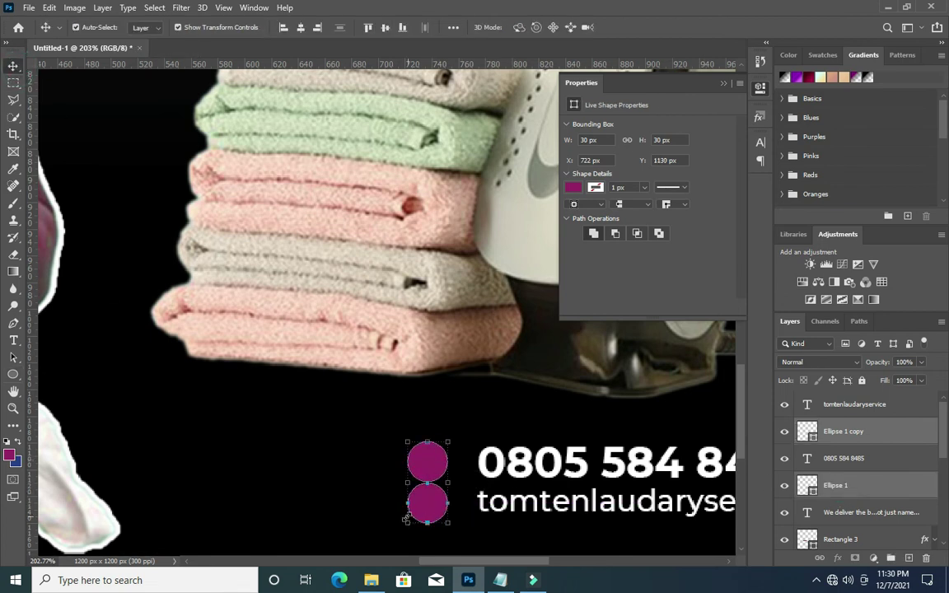
mouse_move(407, 522)
left_mouse_down()
mouse_move(419, 502)
mouse_move(441, 498)
left_mouse_up()
left_click(846, 433)
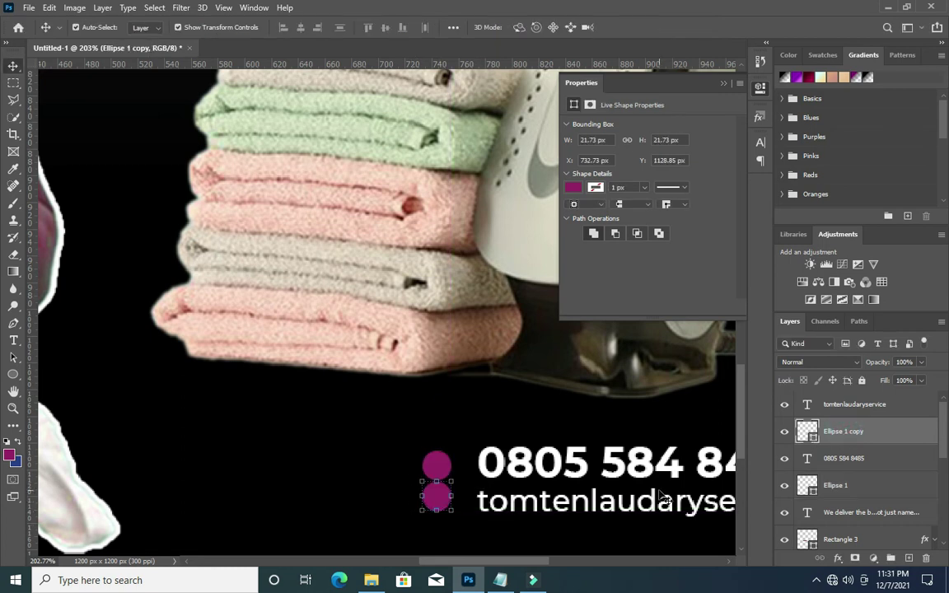
left_click(838, 487)
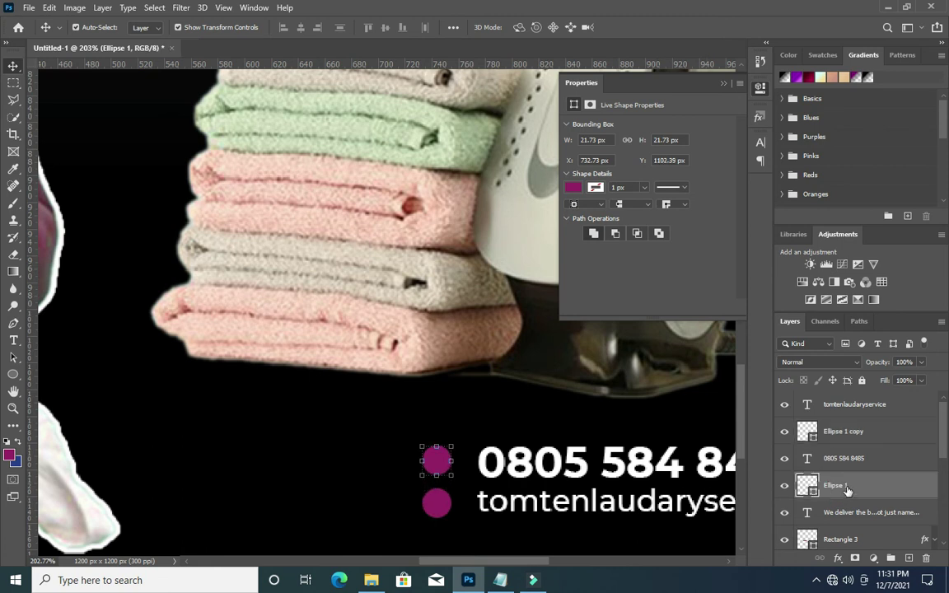
left_click(841, 431, "ctrl")
key("Right")
key("Right")
key("Right")
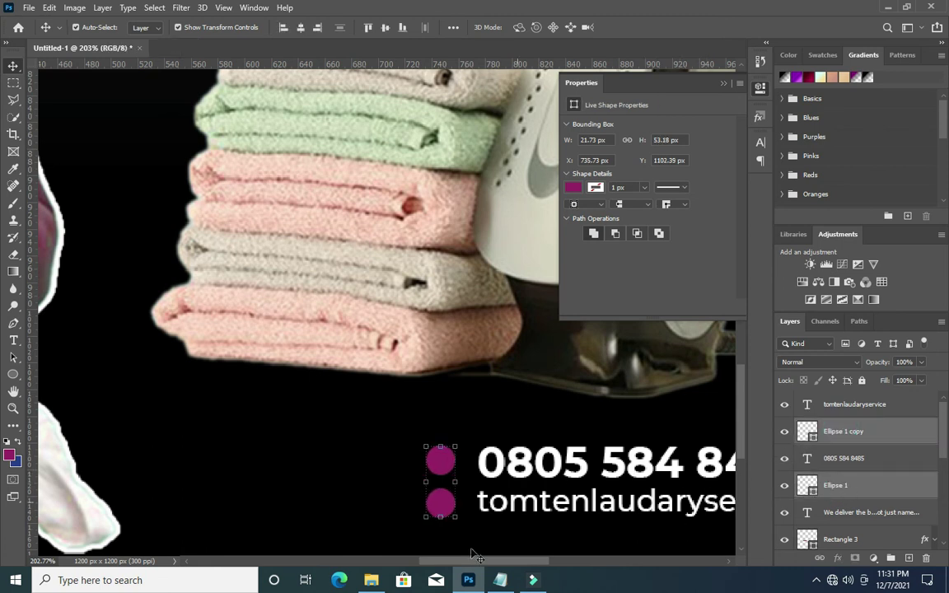
left_click(371, 580)
left_click(404, 216)
Place the klipartz.com-3 Instagram icon and scale it onto the lower magenta circle
left_click_drag(444, 239, 399, 384)
left_click_drag(355, 519, 363, 511)
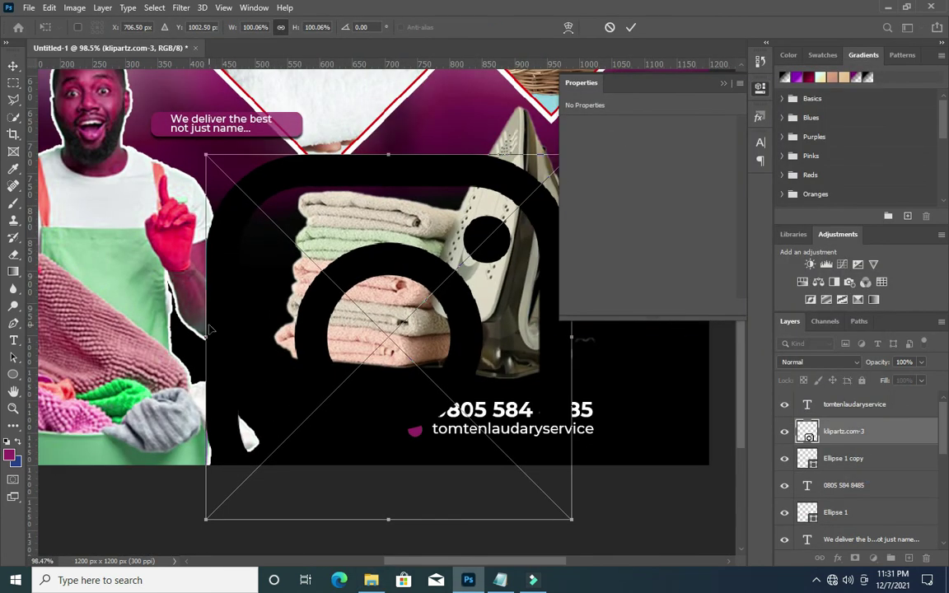
left_click_drag(209, 330, 515, 336)
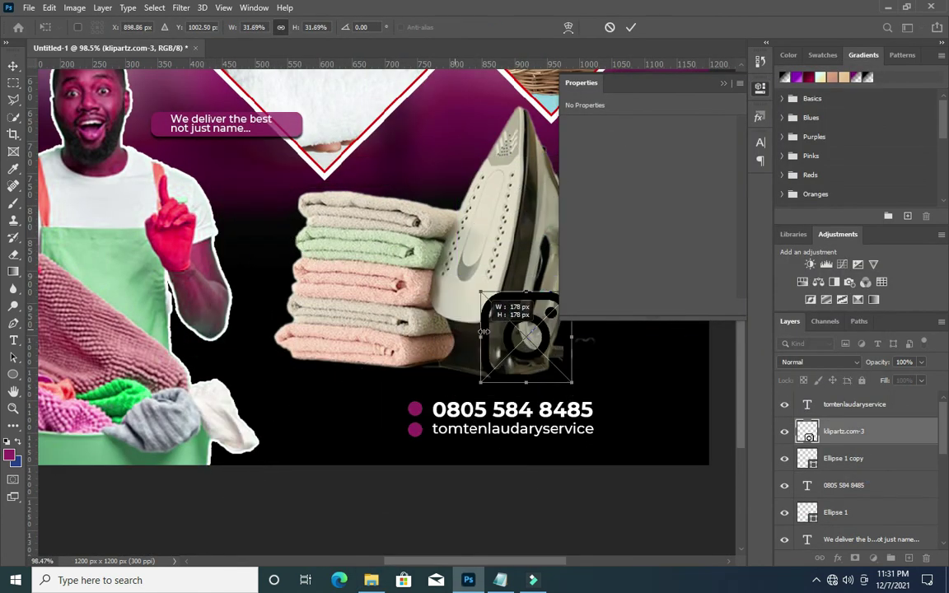
scroll(519, 338, "up", 4)
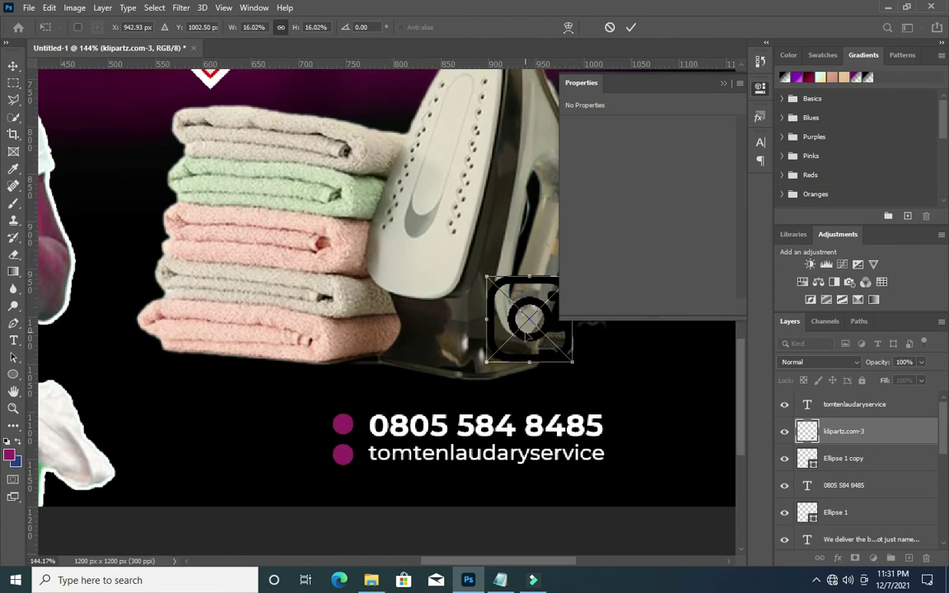
left_click_drag(527, 330, 396, 410)
scroll(412, 395, "up", 4)
mouse_move(478, 319)
left_mouse_down()
mouse_move(349, 445)
mouse_move(312, 504)
mouse_move(334, 494)
mouse_move(328, 488)
left_mouse_up()
scroll(311, 504, "up", 2)
scroll(311, 505, "up", 3)
left_click(630, 27)
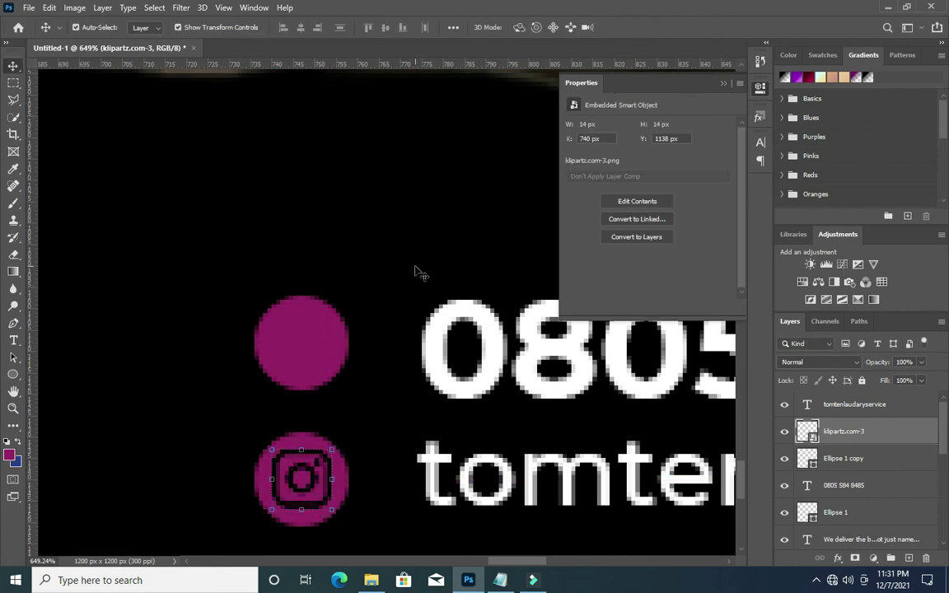
Turn the icon white with a Hue/Saturation adjustment at Lightness +100
scroll(417, 271, "down", 2)
scroll(402, 281, "down", 1)
left_click(74, 7)
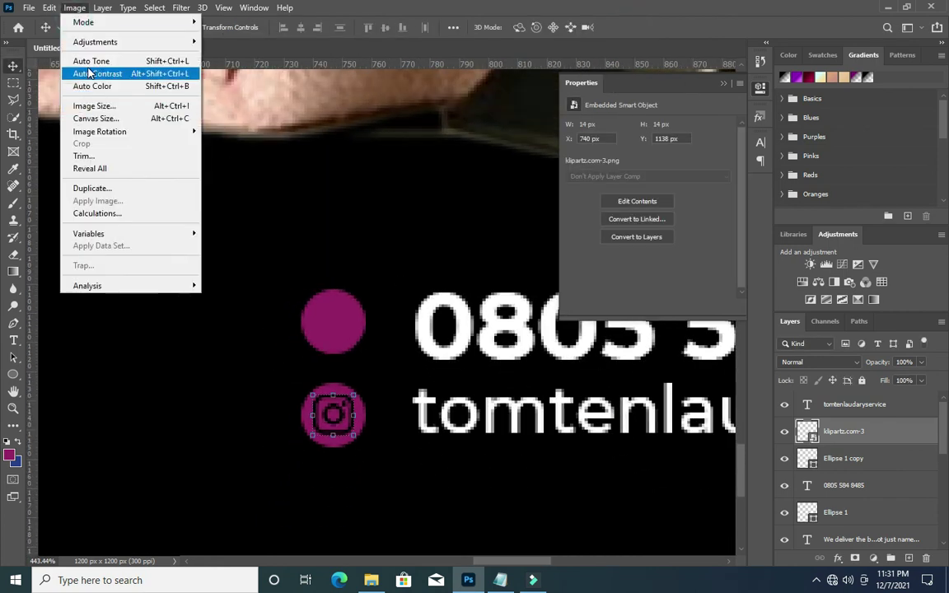
left_click(485, 227)
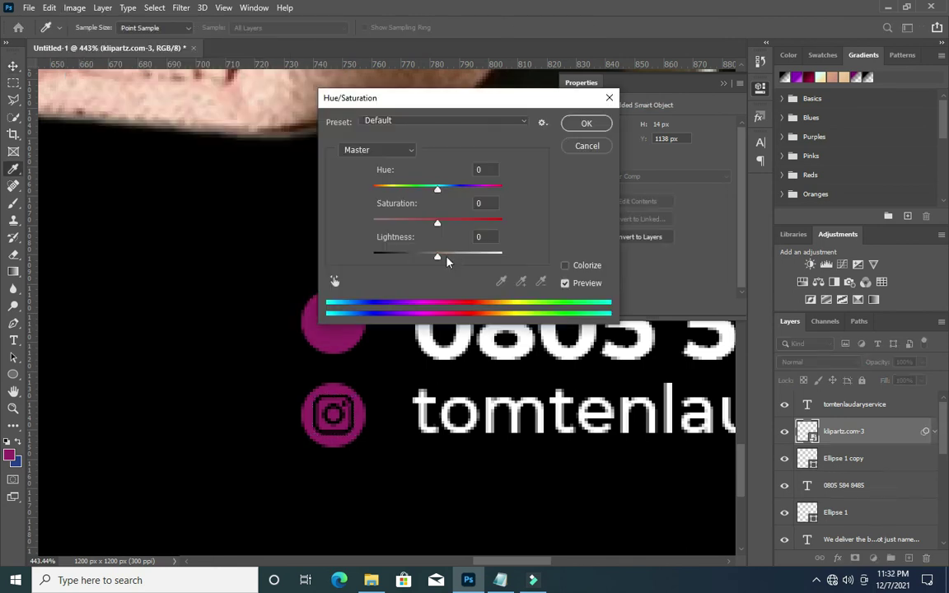
left_click_drag(434, 256, 502, 253)
left_click(587, 123)
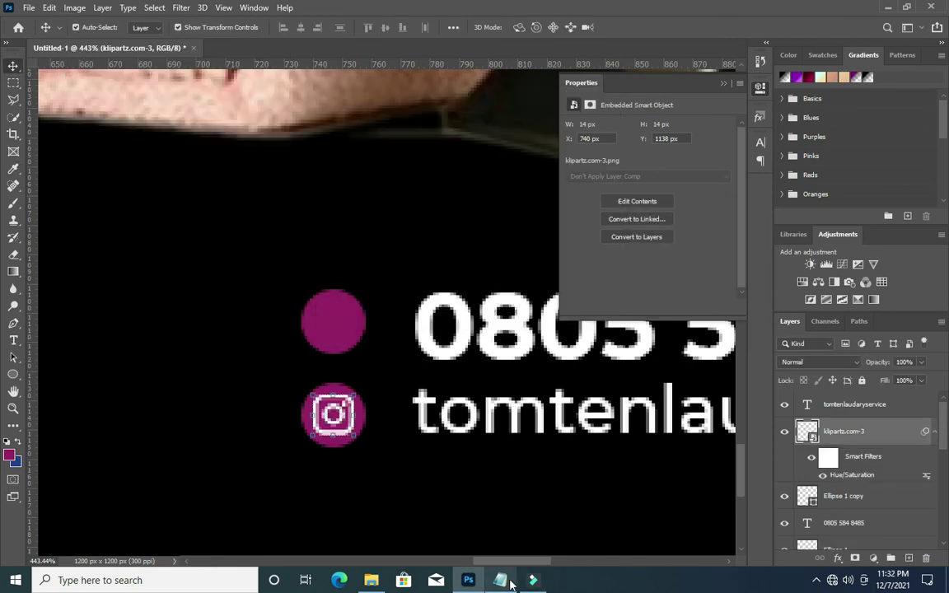
left_click(337, 326)
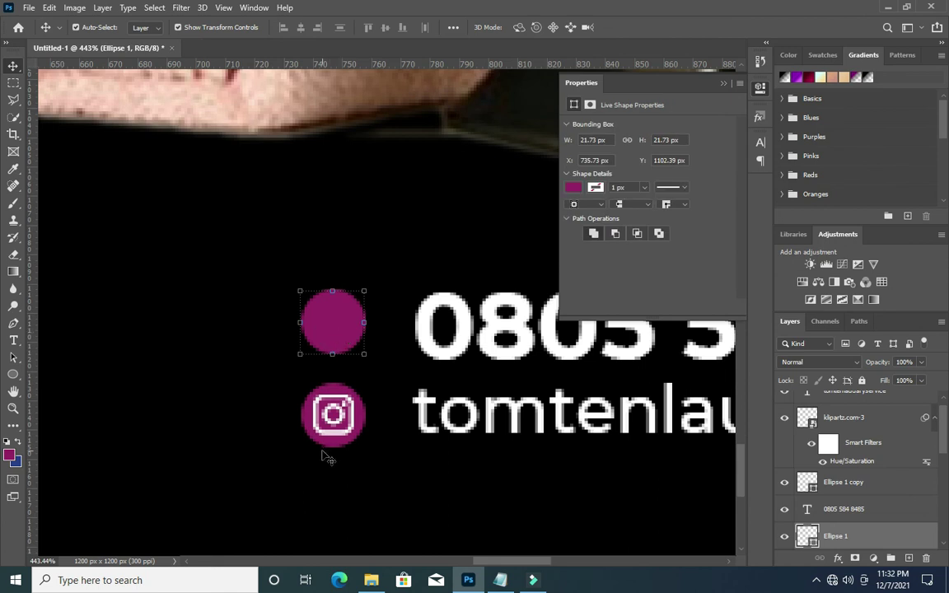
Bring the klipartz.com-22 phone icon into the poster and shrink it down
left_click(372, 583)
mouse_move(522, 221)
left_mouse_down()
mouse_move(476, 585)
mouse_move(441, 501)
left_mouse_up()
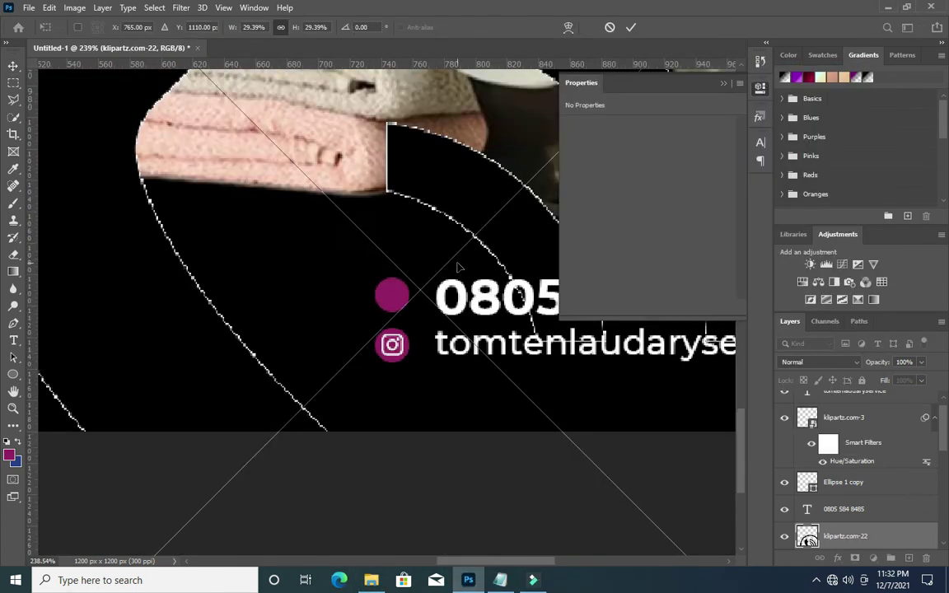
scroll(441, 280, "down", 5)
scroll(442, 278, "down", 2)
scroll(611, 412, "down", 2)
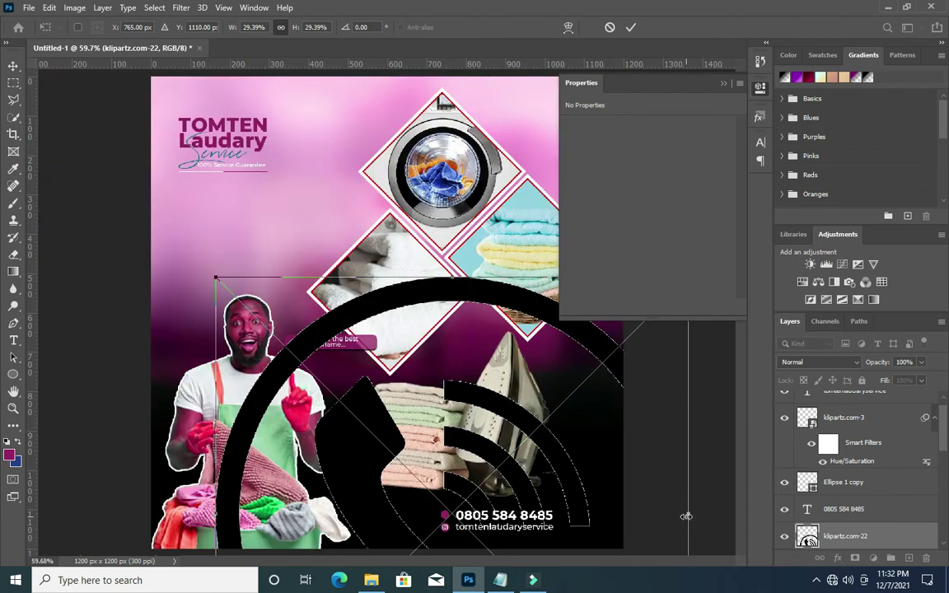
left_click_drag(686, 516, 238, 527)
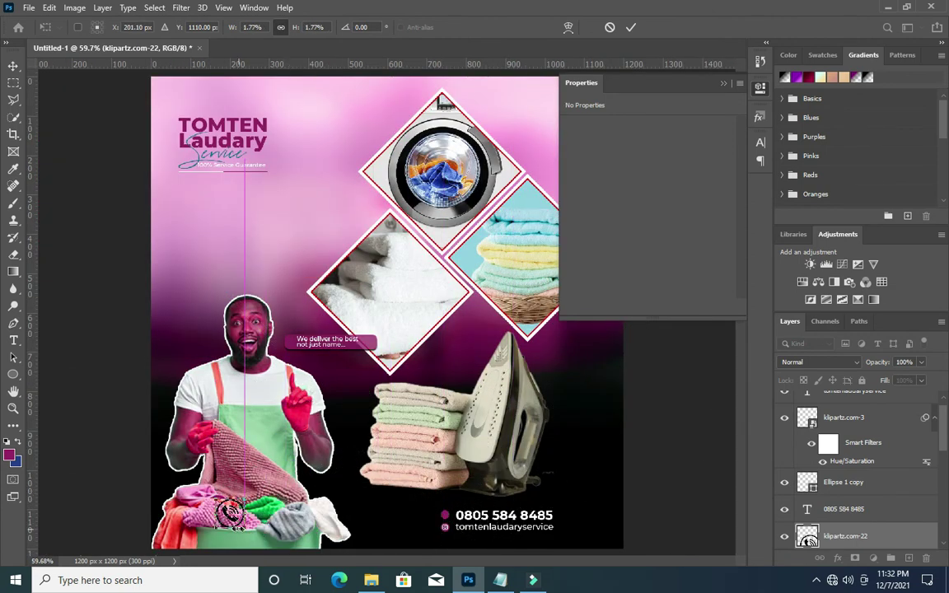
scroll(235, 513, "up", 2)
scroll(234, 495, "up", 2)
Position the phone icon inside the upper magenta circle beside the phone number
left_click_drag(244, 470, 618, 493)
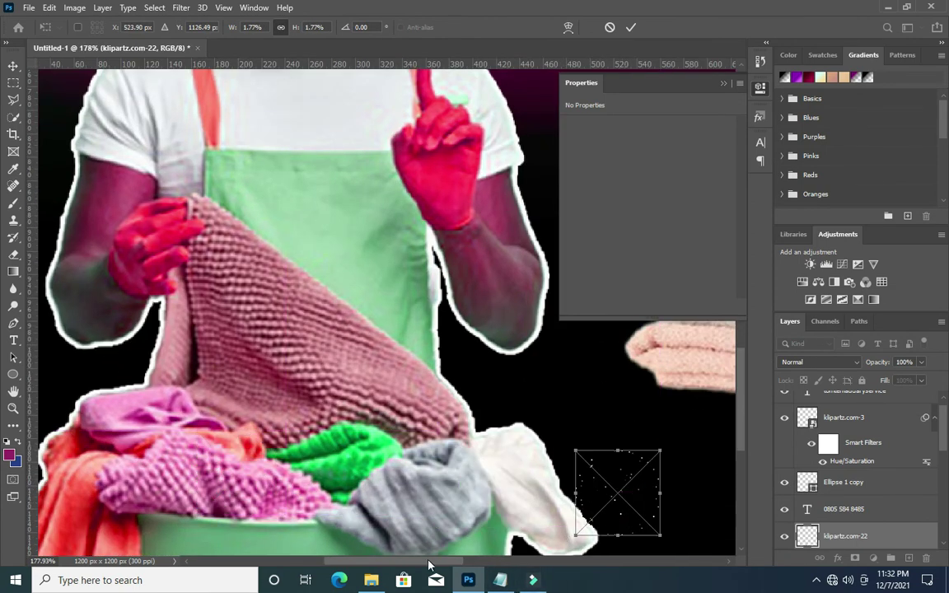
left_click_drag(429, 565, 445, 560)
left_click_drag(280, 494, 527, 466)
scroll(484, 513, "up", 1)
scroll(485, 512, "up", 1)
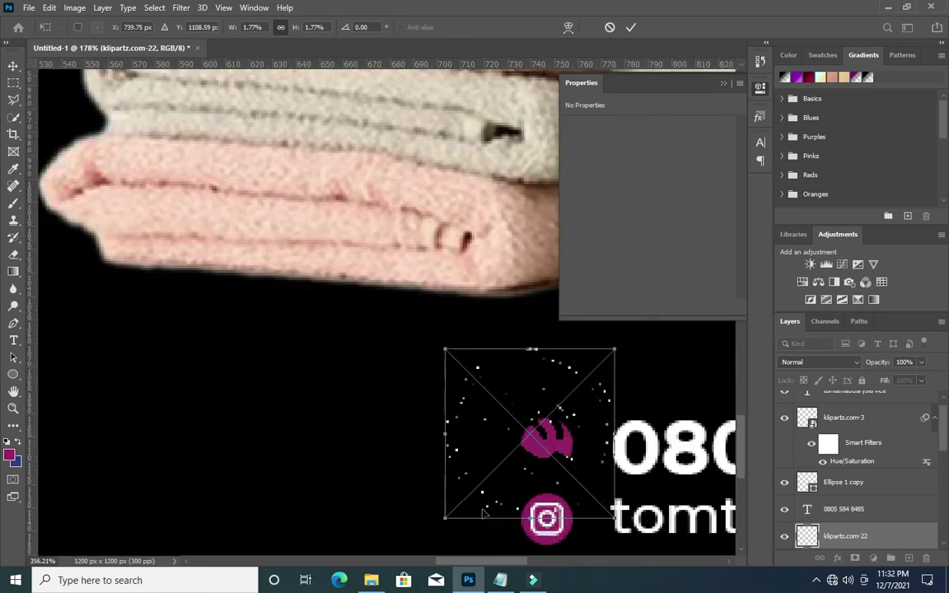
mouse_move(594, 345)
left_mouse_down()
mouse_move(483, 477)
mouse_move(550, 451)
mouse_move(576, 429)
left_mouse_up()
scroll(565, 449, "up", 2)
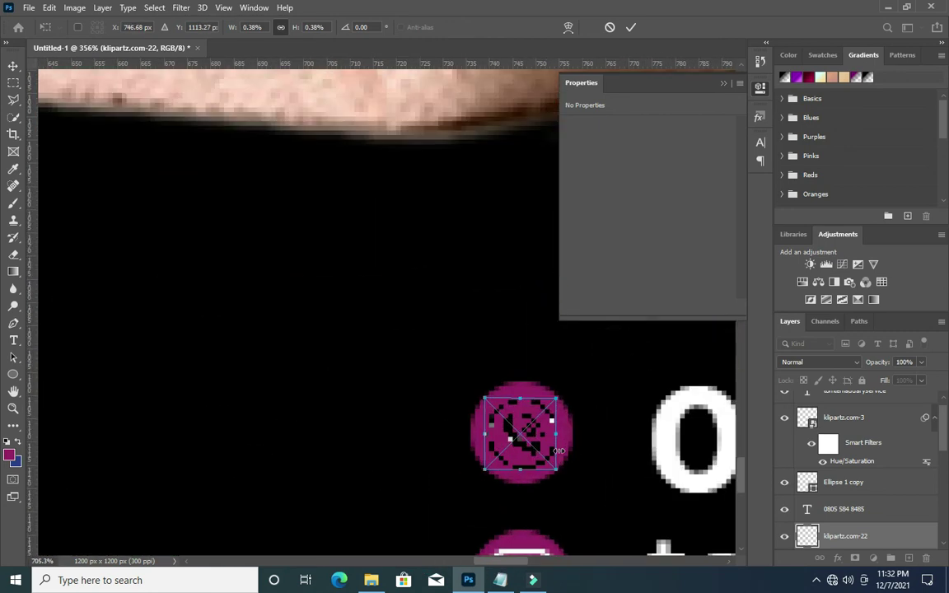
left_click(631, 27)
Make the phone icon white with Hue/Saturation Lightness +100
left_click(74, 8)
mouse_move(96, 42)
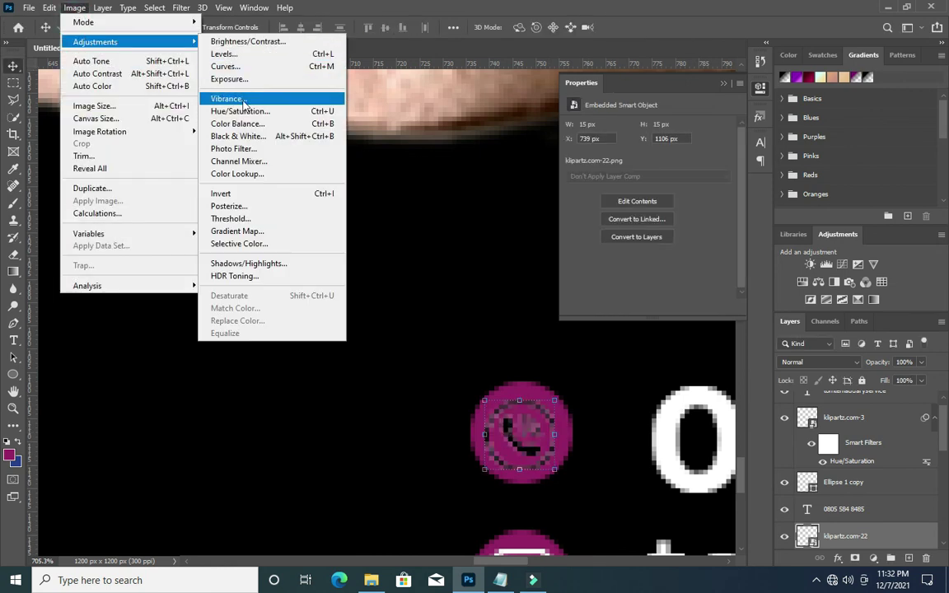
left_click(219, 110)
left_click_drag(437, 256, 502, 257)
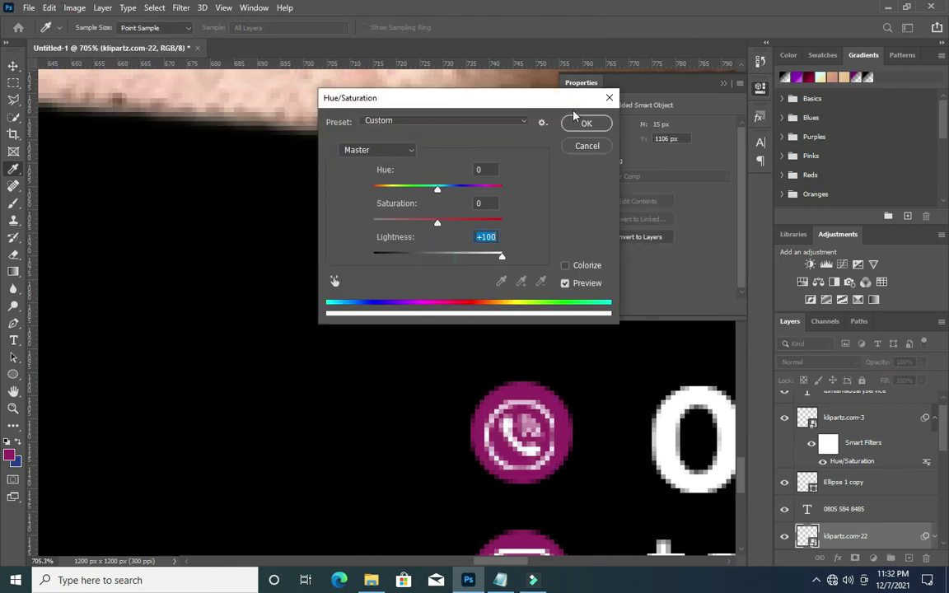
left_click(581, 123)
left_click(723, 83)
scroll(530, 173, "down", 5)
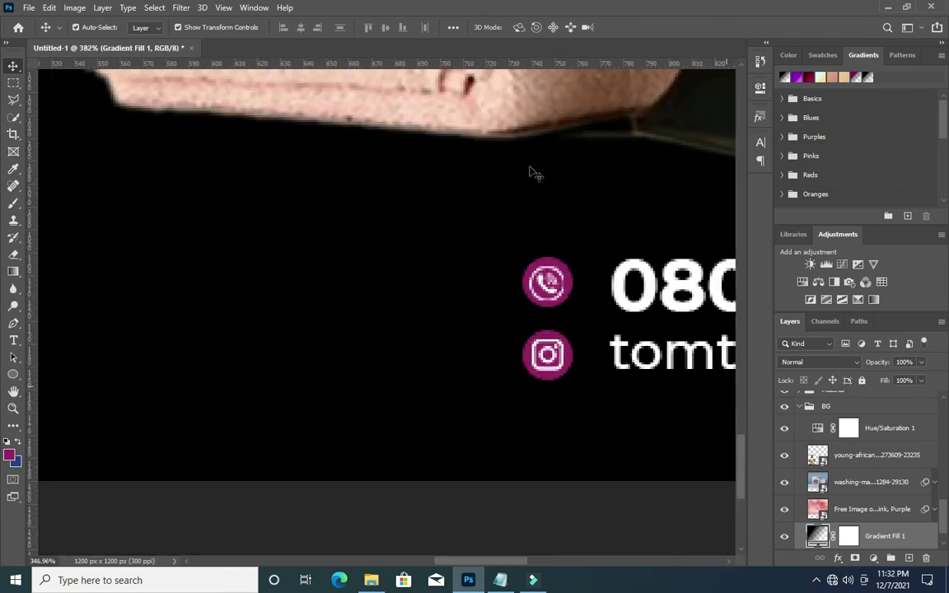
scroll(600, 350, "down", 5)
scroll(737, 454, "down", 3)
scroll(741, 417, "down", 3)
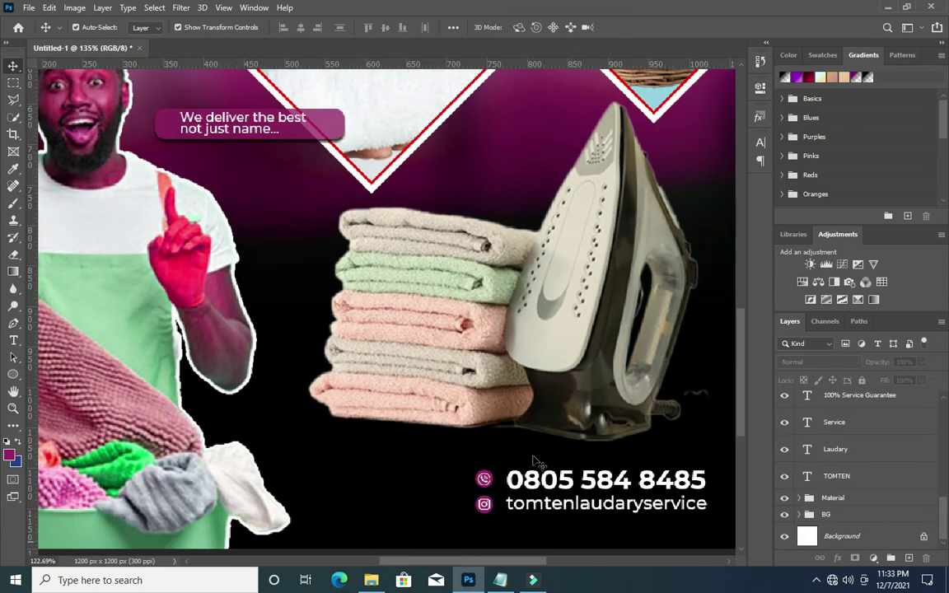
scroll(725, 416, "down", 2)
scroll(716, 418, "down", 1)
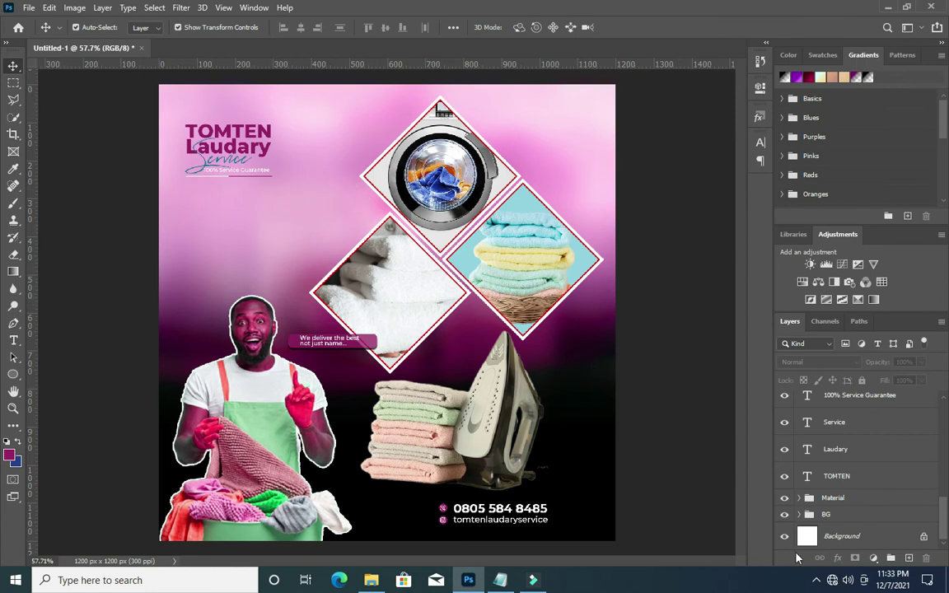
Group the contact layers from tomtenlaudaryservice through Ellipse 1 into a group named 'Call'
scroll(824, 462, "up", 2)
scroll(854, 416, "up", 3)
scroll(854, 416, "up", 2)
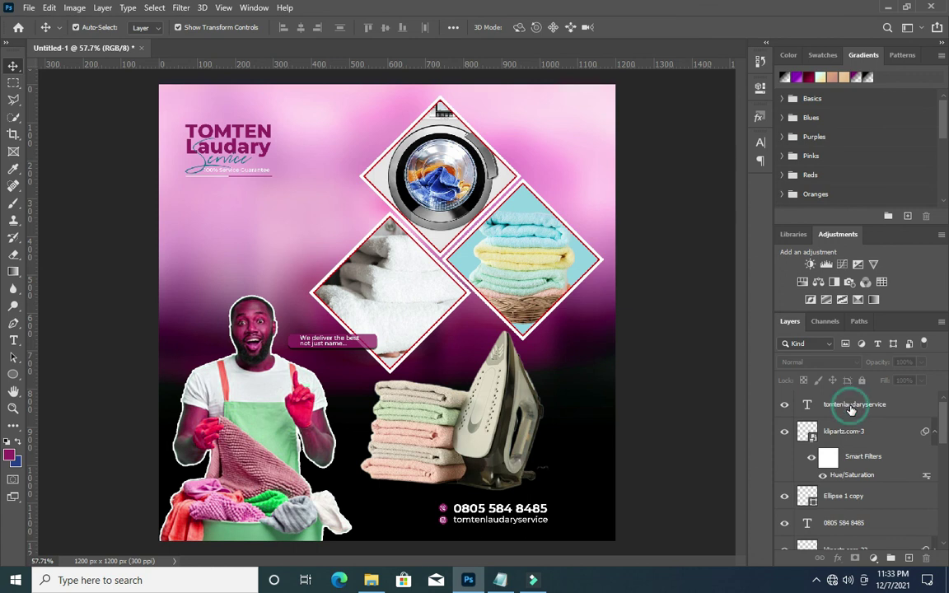
left_click(852, 406)
scroll(906, 477, "down", 3)
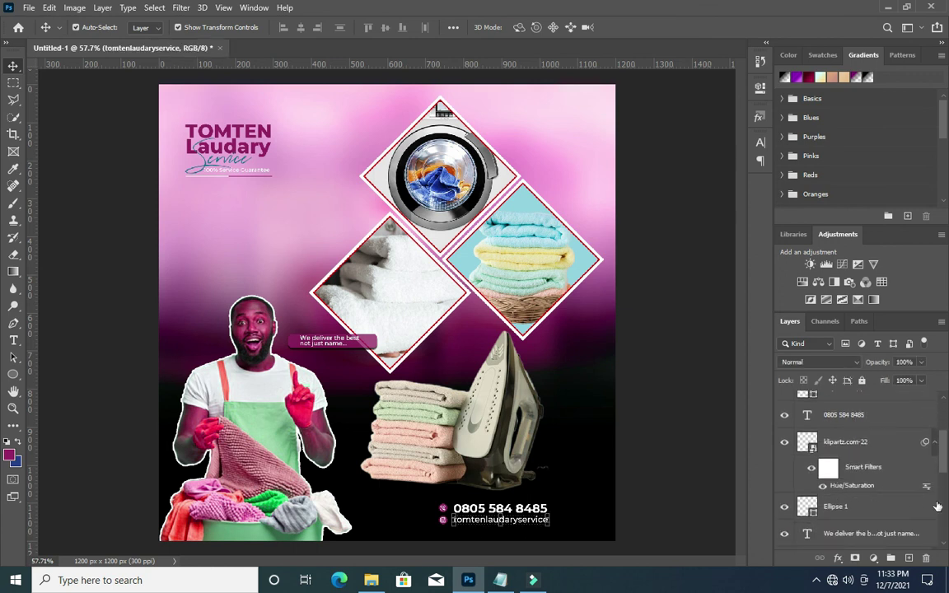
scroll(880, 513, "down", 1)
left_click(852, 486, "shift")
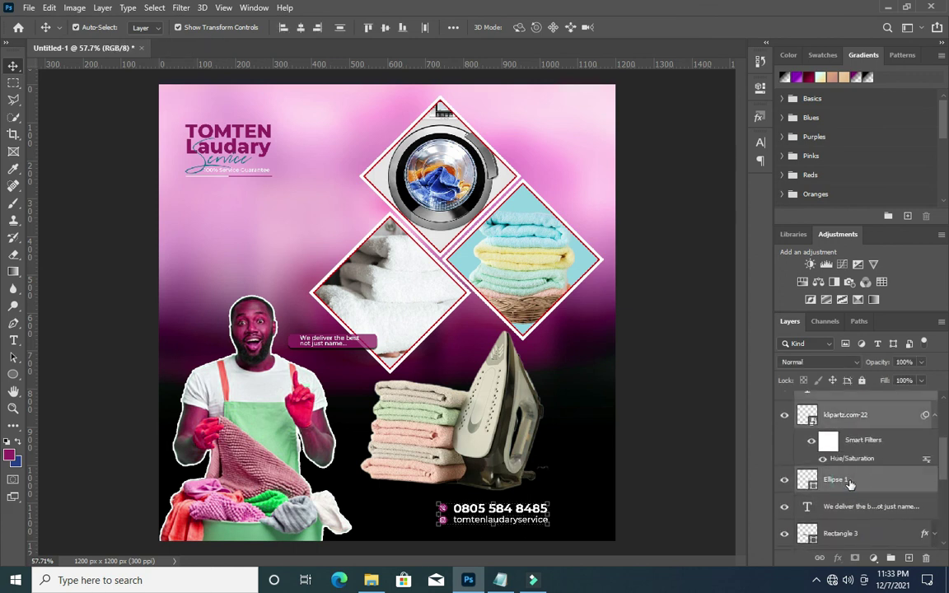
key("ctrl+g")
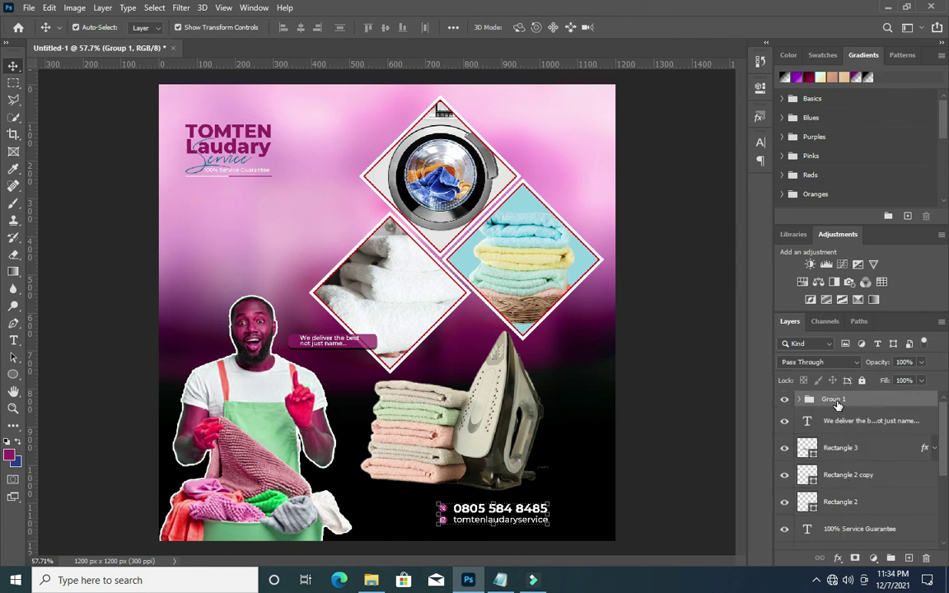
type("Call")
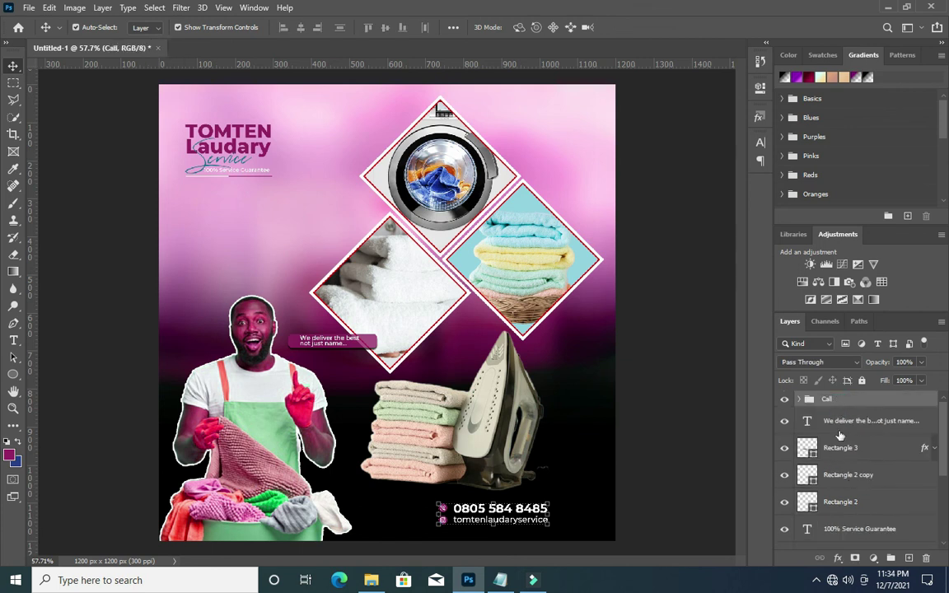
Group the tagline layer and Rectangle 3 into a group named 'our service'
left_click(840, 422)
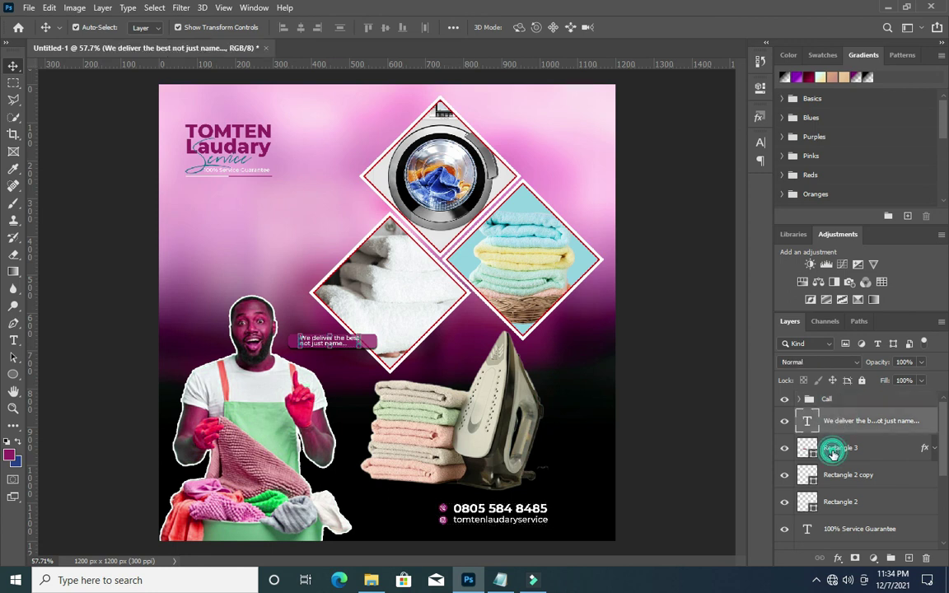
left_click(830, 450)
left_click(841, 423, "ctrl")
key("ctrl+g")
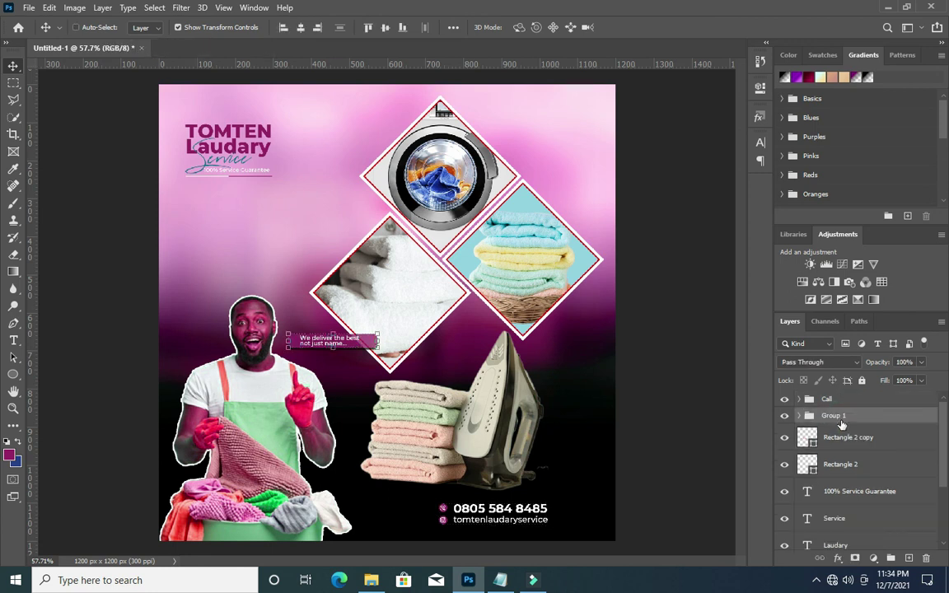
double_click(832, 416)
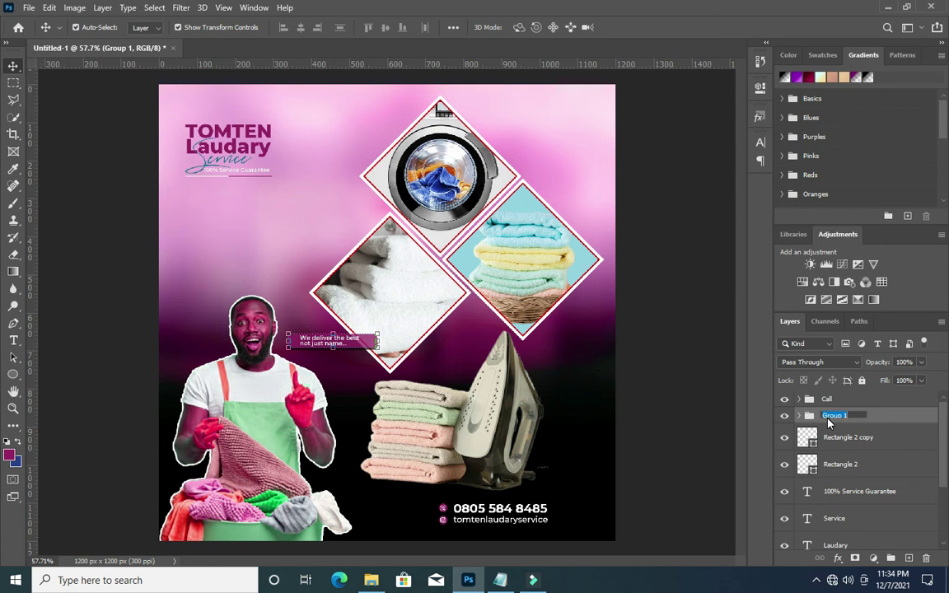
type("gro")
key("Return")
Group the logo and heading layers, Rectangle 2 copy through TOMTEN, as 'Name'
left_click(838, 445)
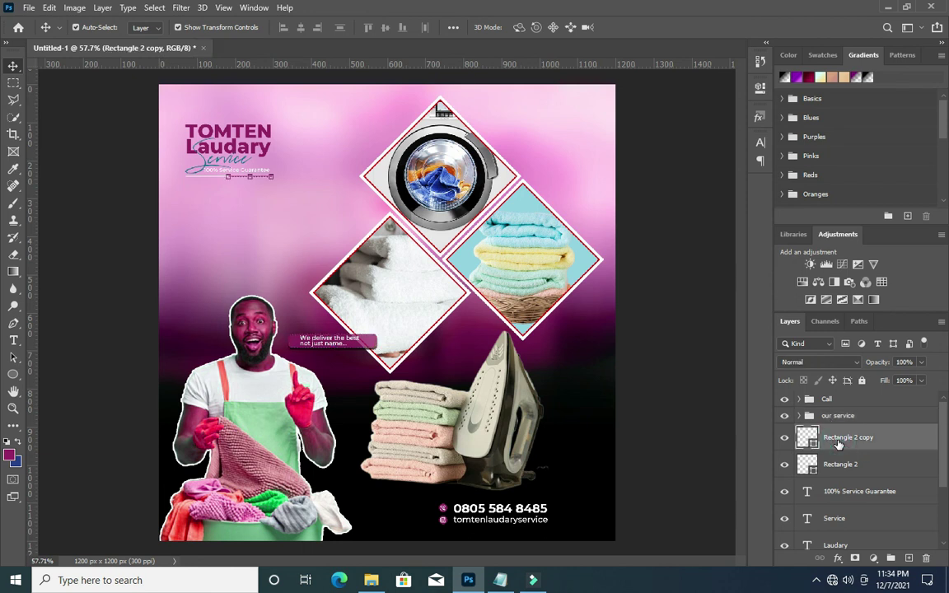
scroll(845, 469, "down", 1)
scroll(849, 472, "down", 1)
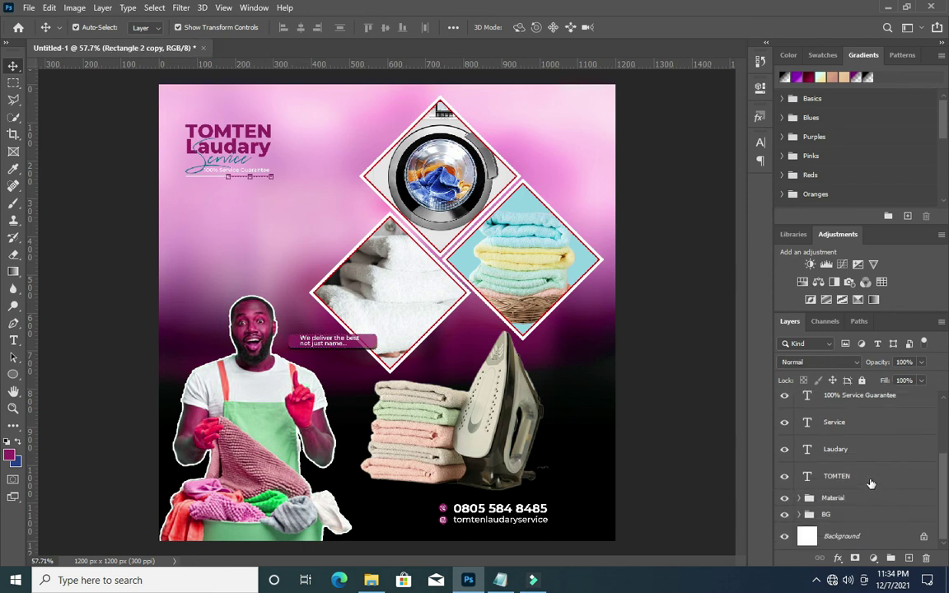
left_click(858, 476, "shift")
key("ctrl+g")
double_click(834, 432)
type("Name")
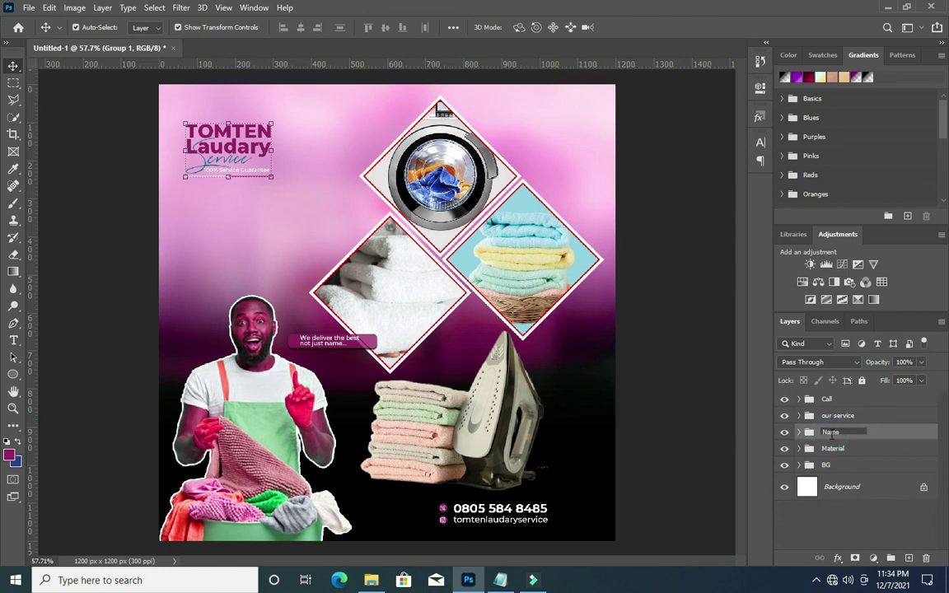
key("Return")
Stamp all visible layers into a merged Layer 1 and open it in the Camera Raw Filter
left_click(710, 389)
scroll(704, 391, "down", 2)
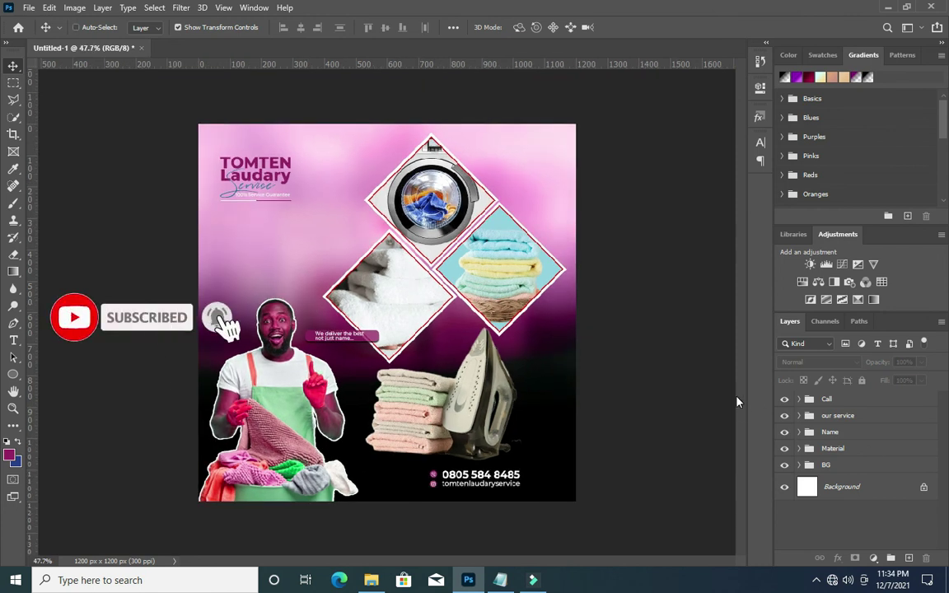
key("ctrl+shift+alt+e")
left_click(181, 7)
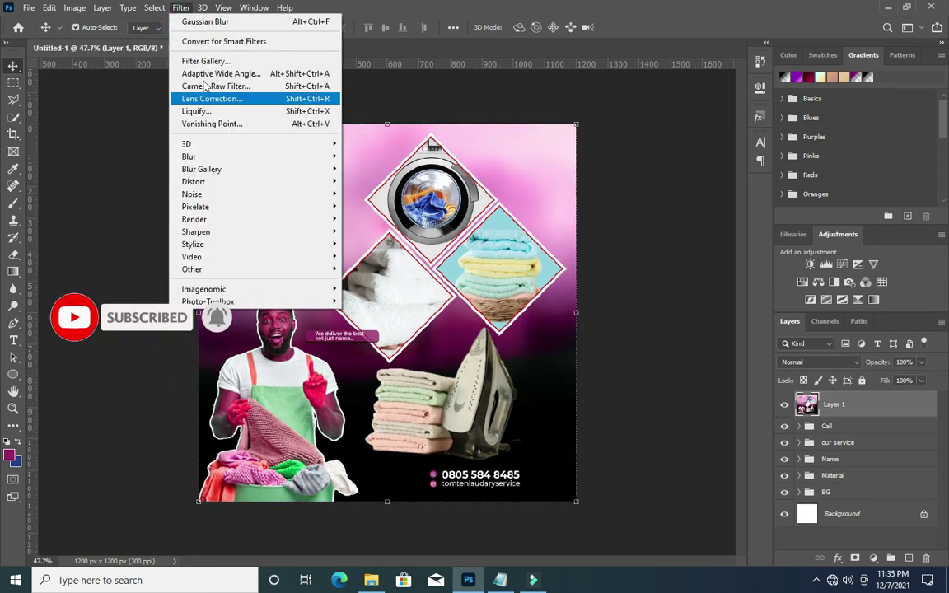
left_click(201, 84)
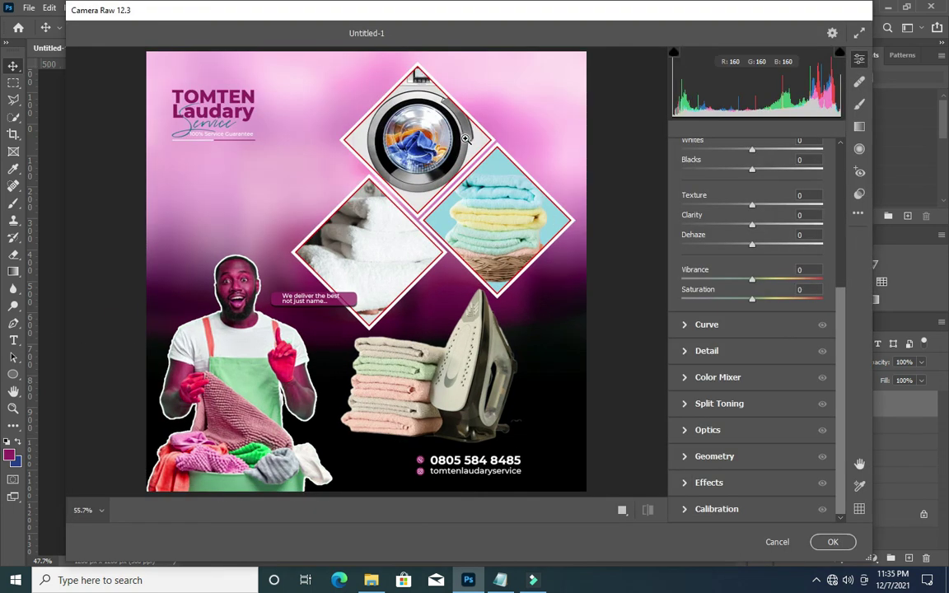
Set Camera Raw Temperature to -32 and Tint to -3 for a cooler, purple-leaning flyer
scroll(695, 250, "up", 5)
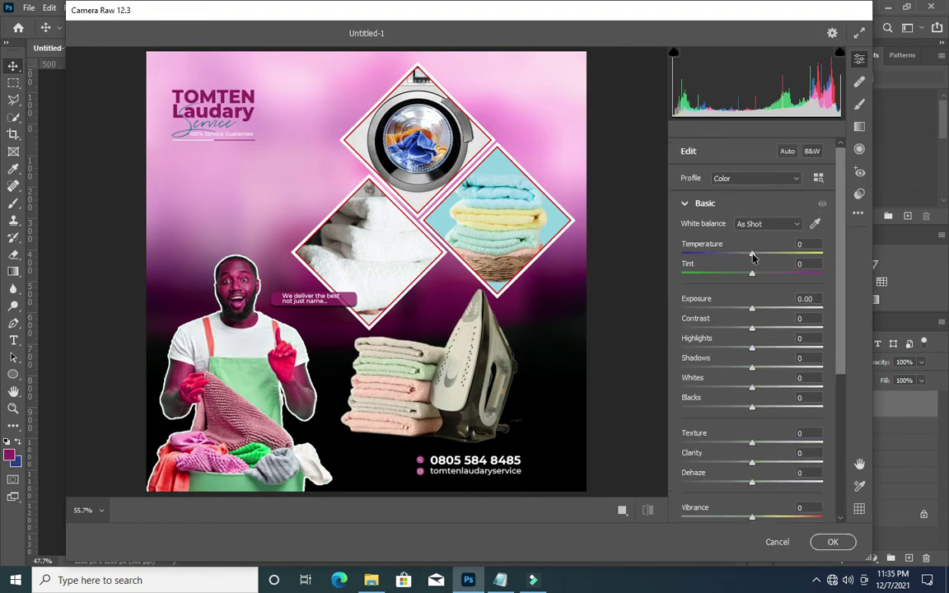
left_click_drag(752, 255, 783, 254)
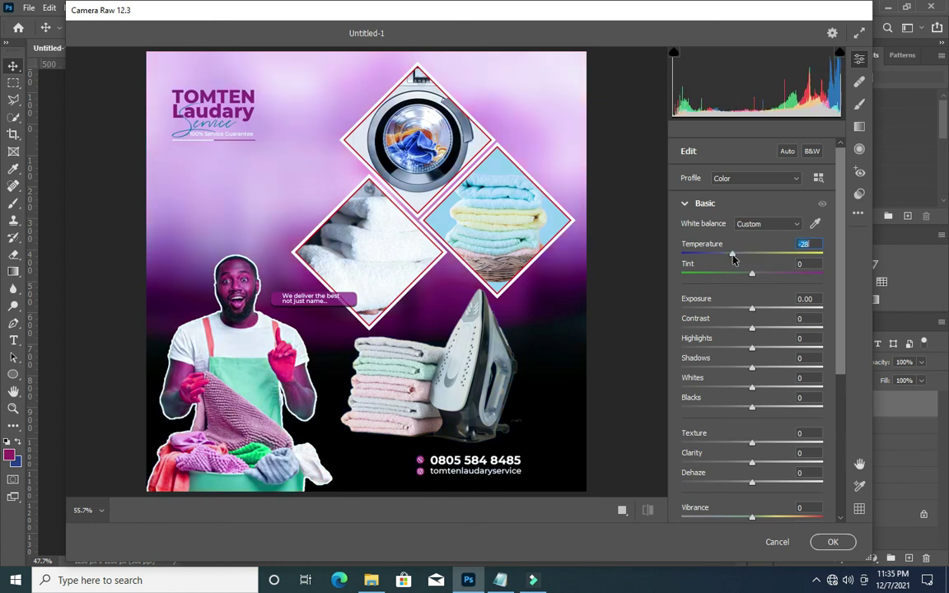
left_click(739, 258)
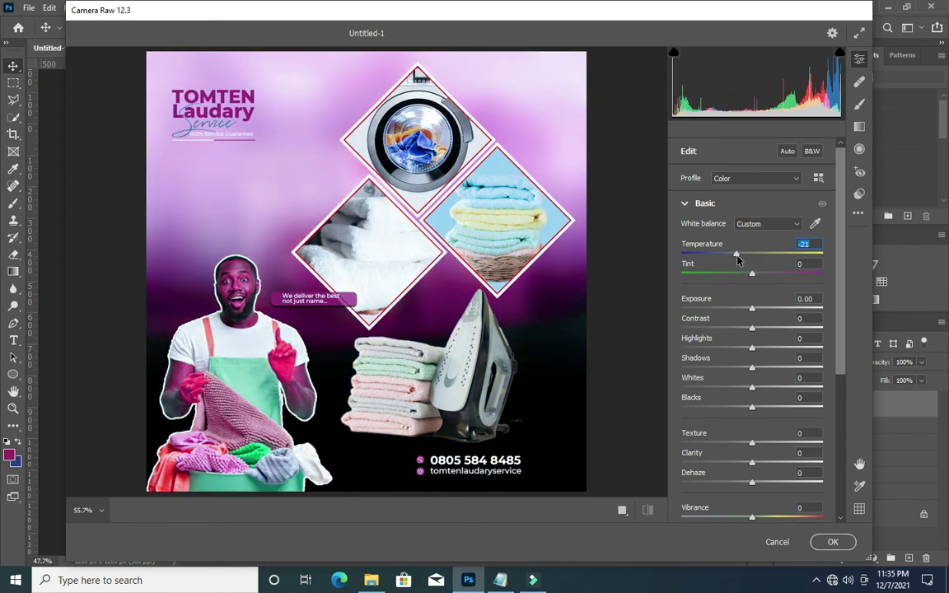
left_click_drag(740, 259, 739, 258)
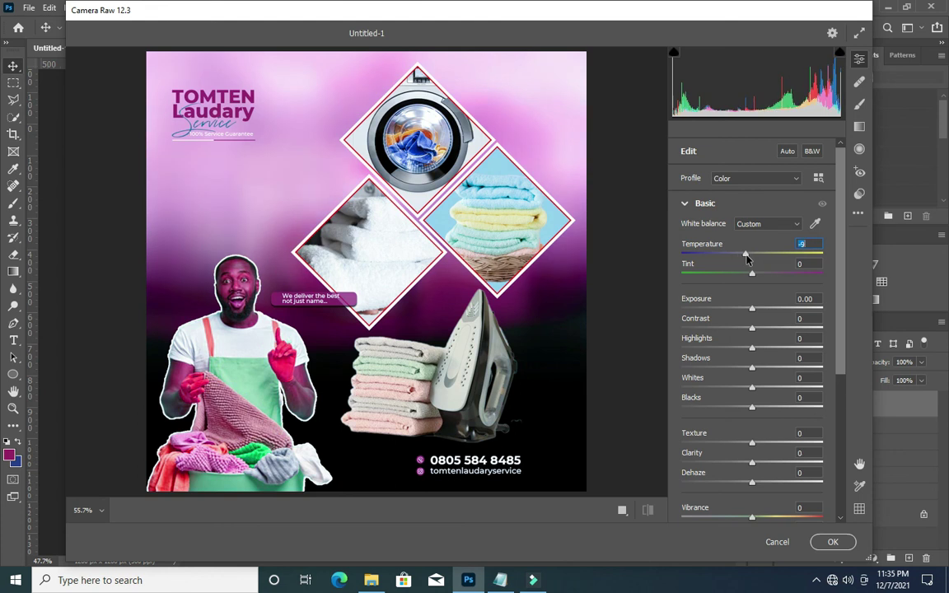
left_click_drag(738, 258, 728, 257)
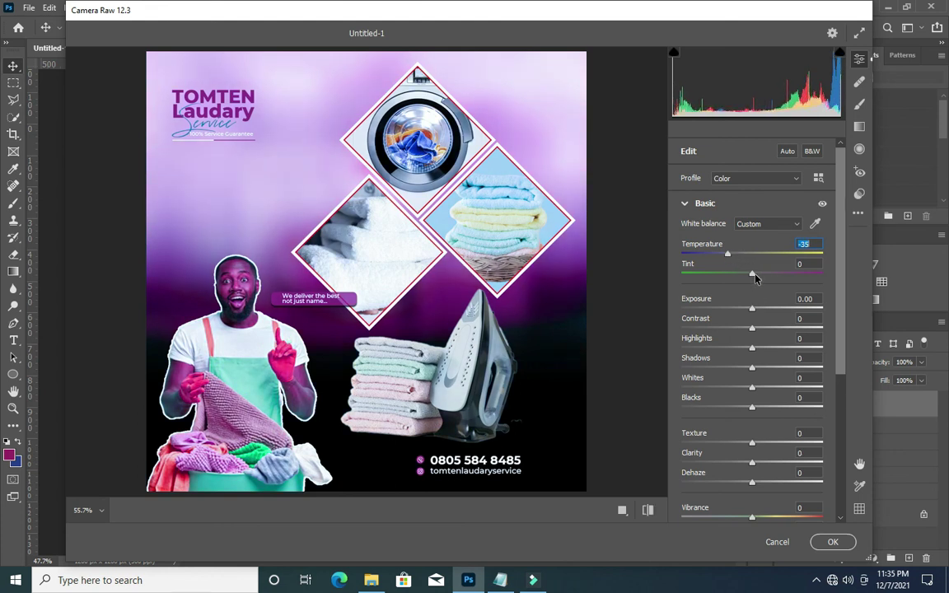
mouse_move(767, 279)
left_mouse_down()
mouse_move(738, 278)
mouse_move(752, 278)
left_mouse_up()
left_click_drag(727, 254, 731, 253)
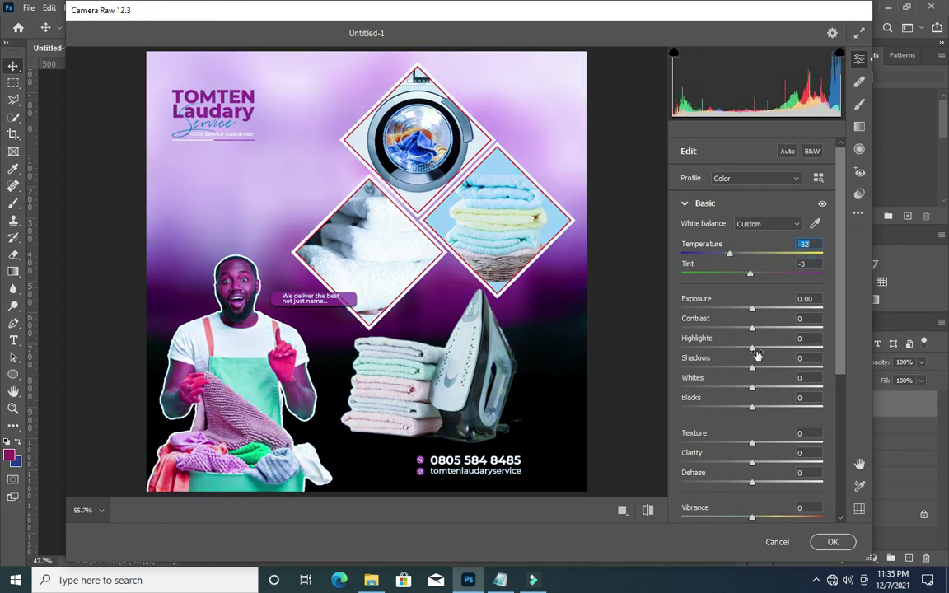
scroll(752, 314, "down", 3)
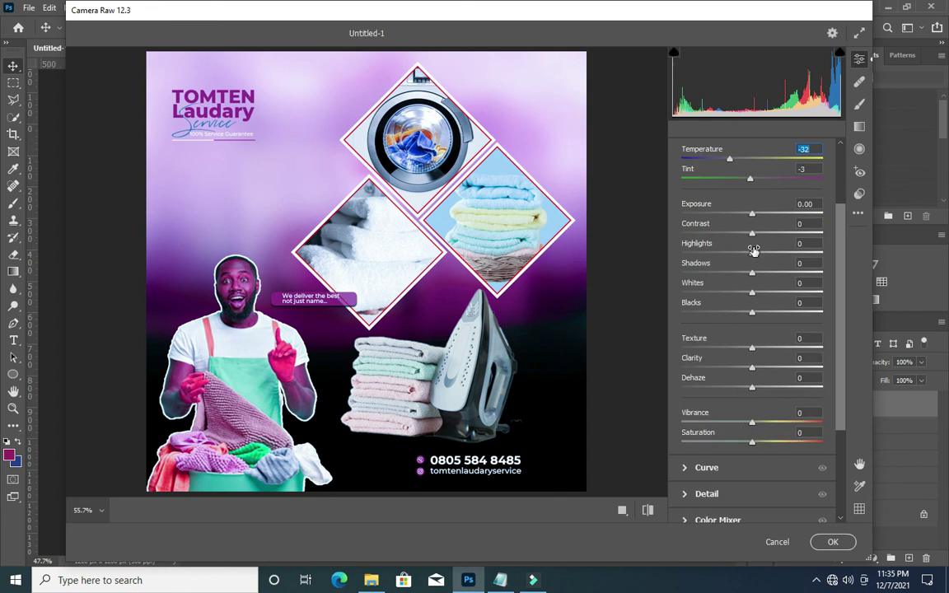
Apply Shadows -11, Contrast +18, Clarity +11, Dehaze +22, Vibrance +21 and Saturation +15 to Layer 1
left_click_drag(751, 273, 742, 278)
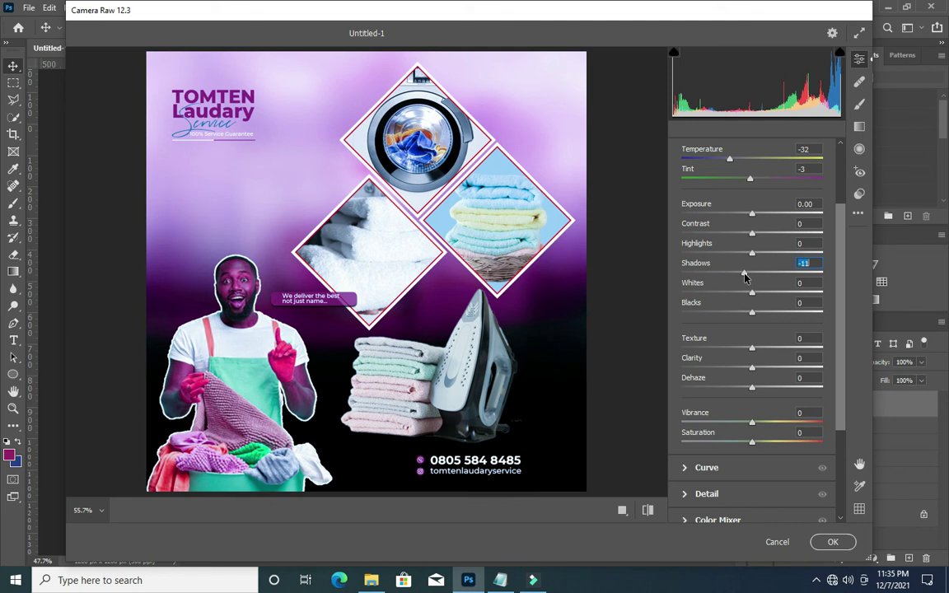
left_click_drag(752, 233, 765, 234)
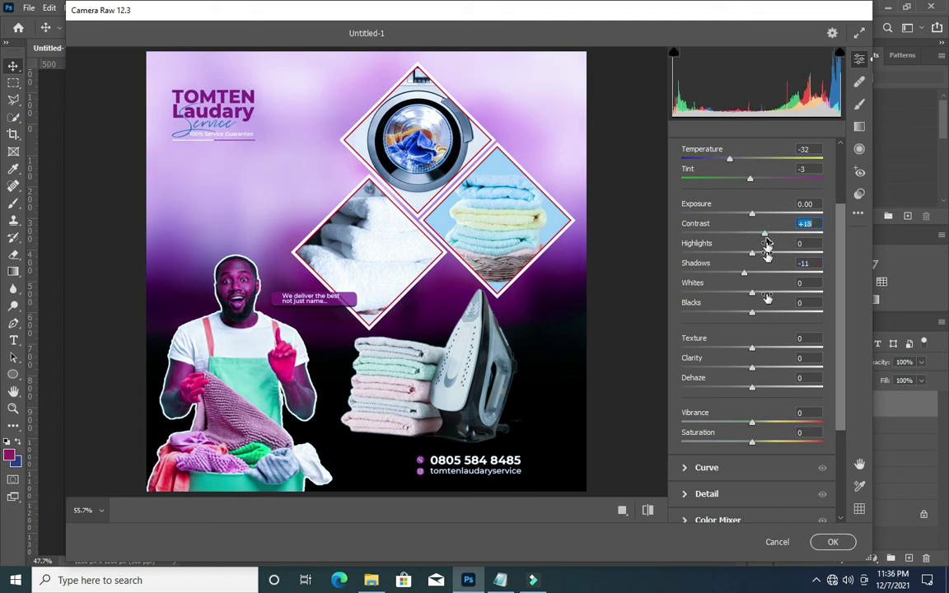
scroll(750, 313, "down", 1)
mouse_move(751, 337)
left_mouse_down()
mouse_move(768, 338)
mouse_move(768, 360)
left_mouse_up()
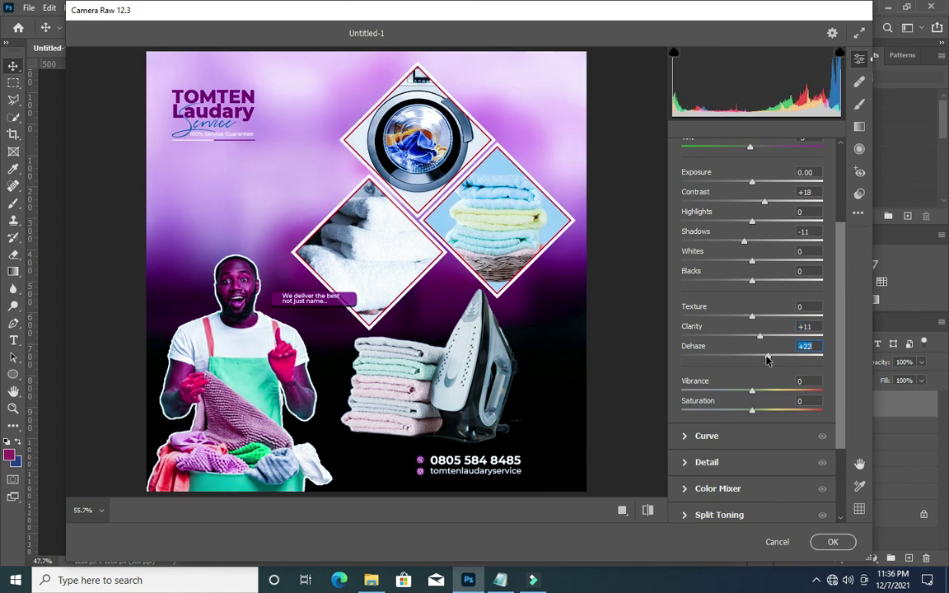
mouse_move(752, 391)
left_mouse_down()
mouse_move(766, 392)
mouse_move(763, 413)
left_mouse_up()
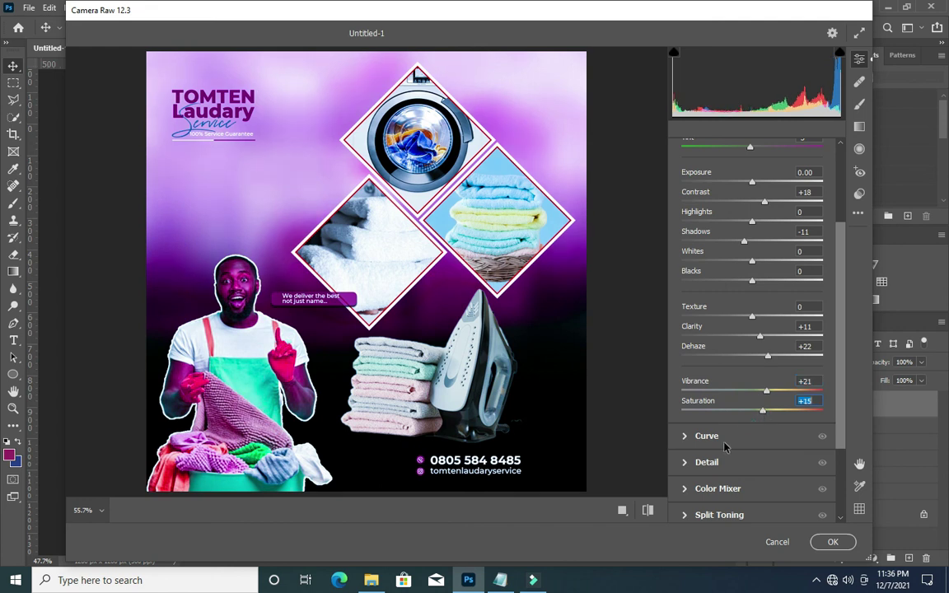
left_click(833, 542)
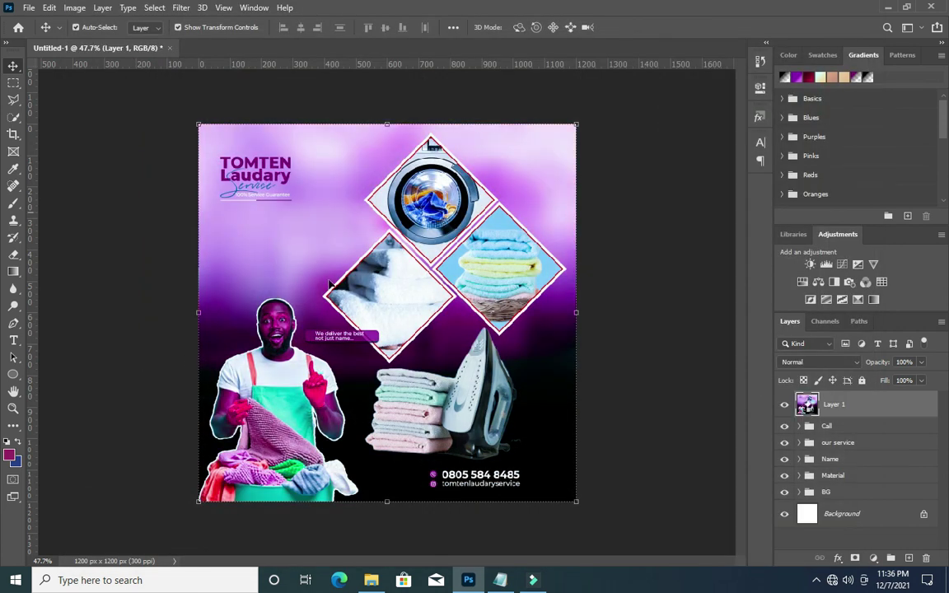